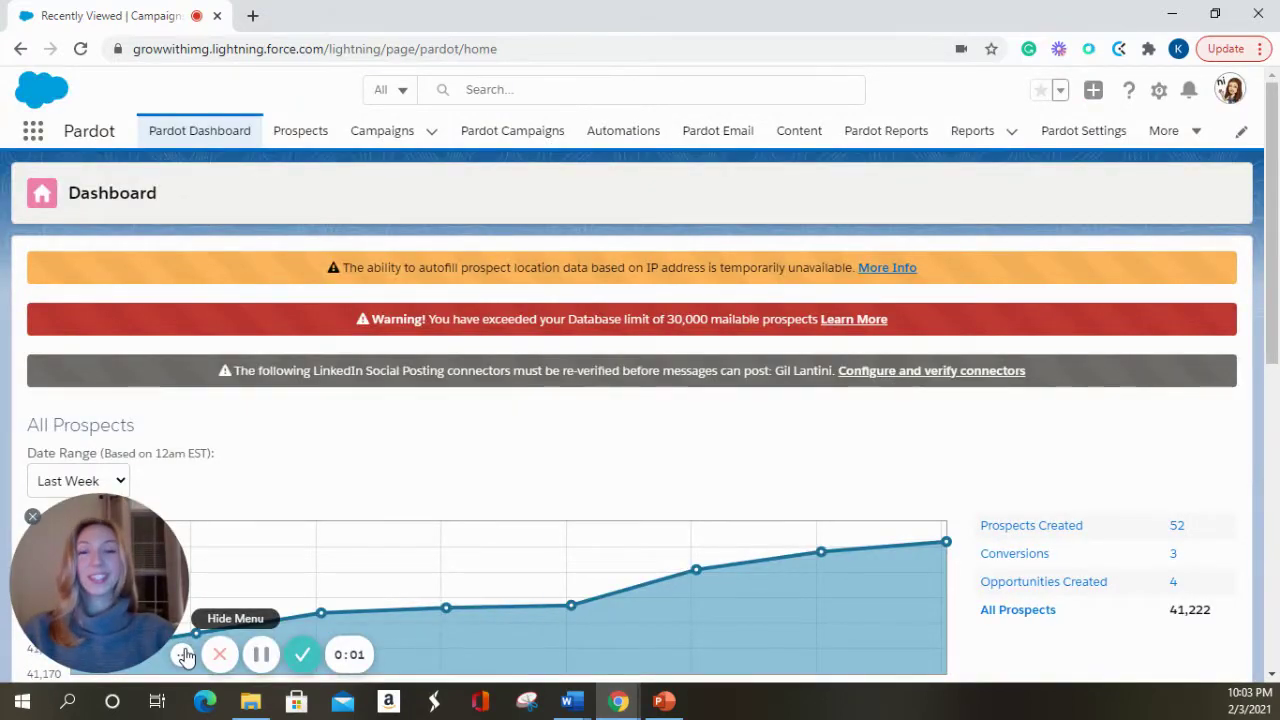
# - Go from the dashboard to the Pardot Email section's Templates list
pyautogui.click(185, 655)
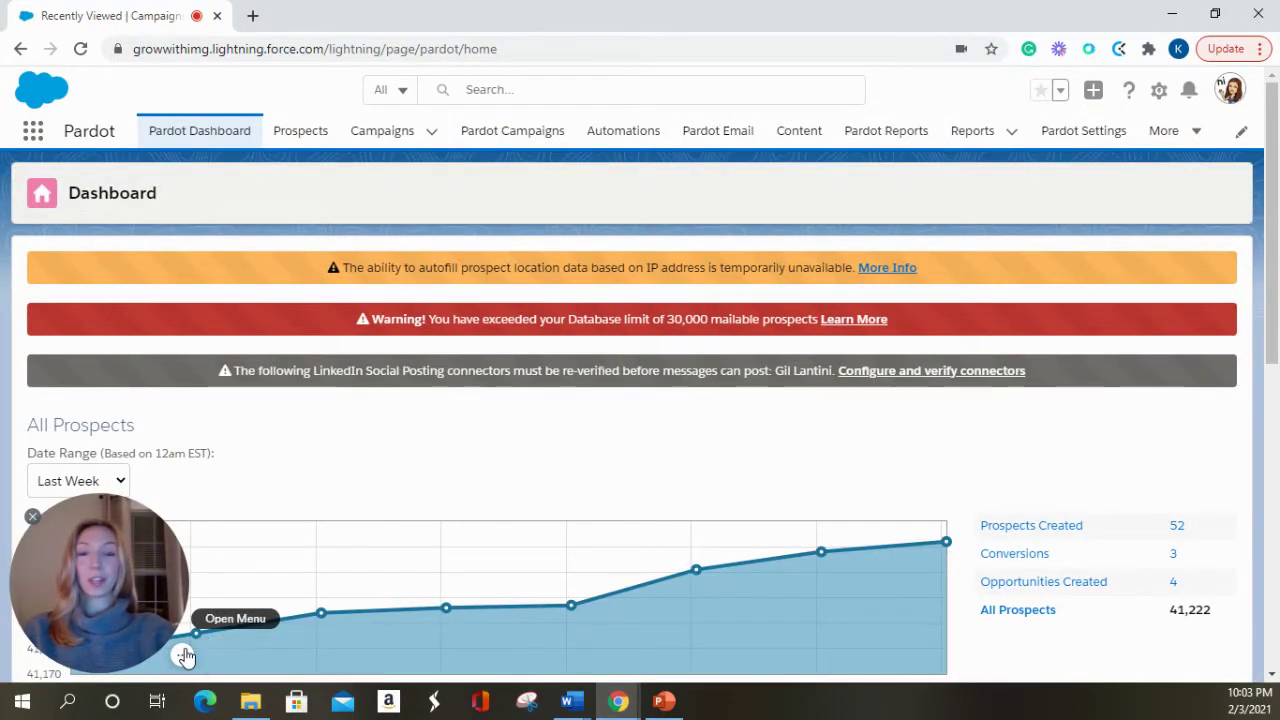
pyautogui.click(723, 127)
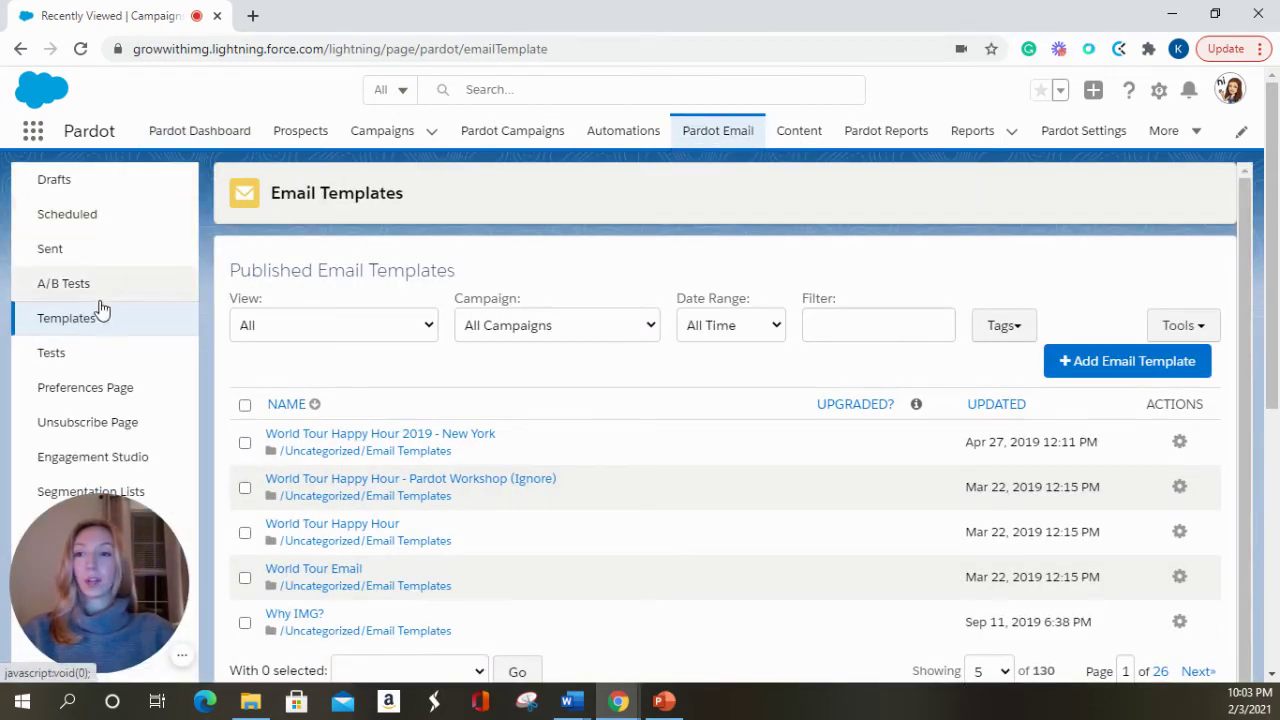
pyautogui.click(97, 328)
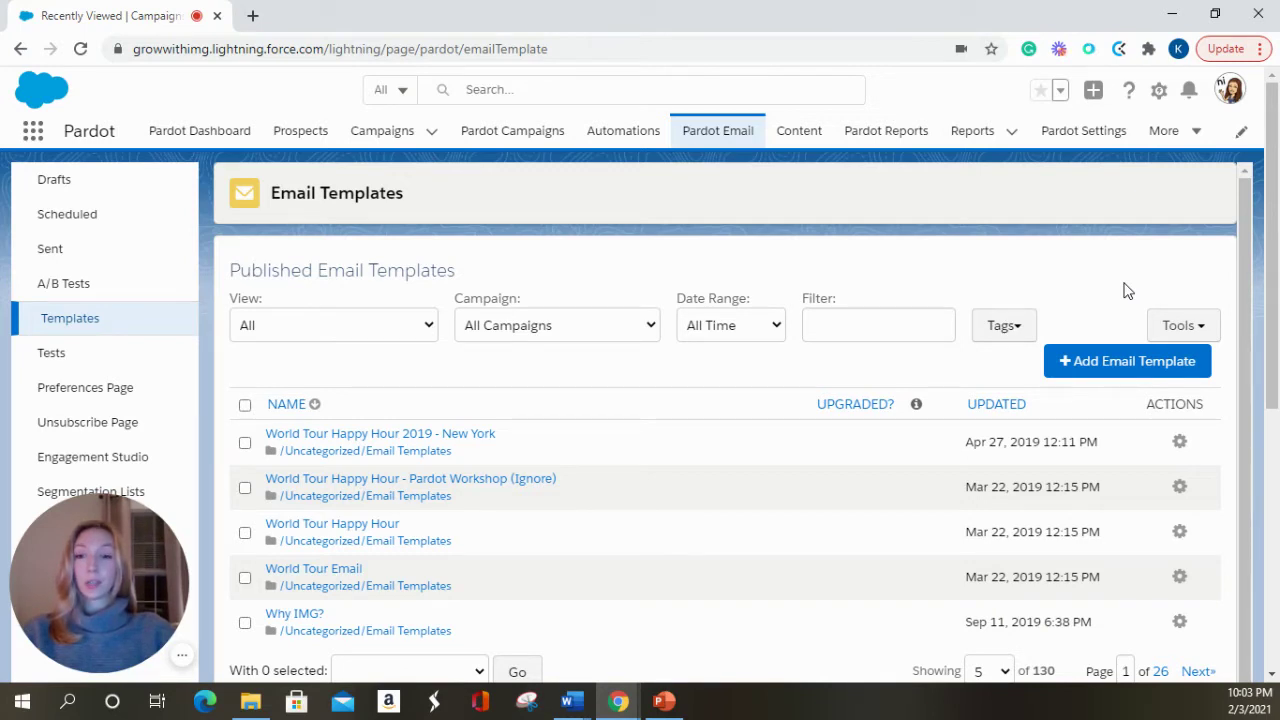
# - Start a new email template named 'Sample'
pyautogui.click(1096, 365)
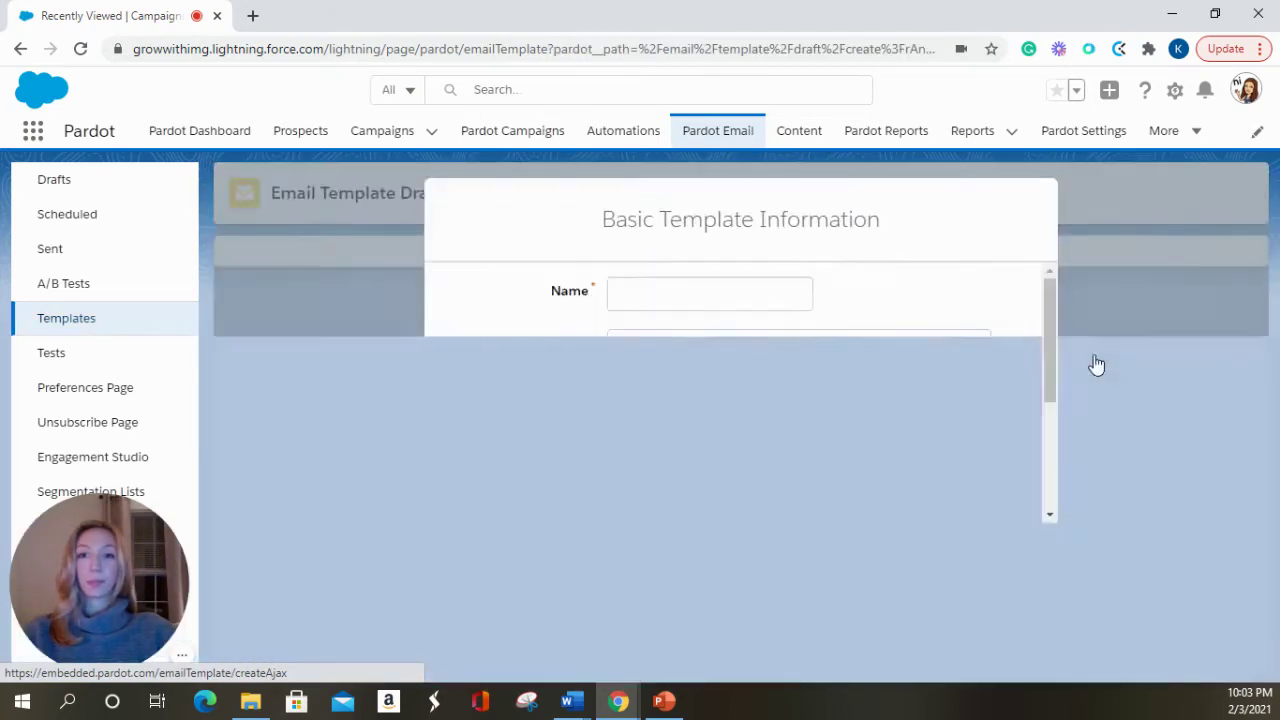
pyautogui.click(780, 291)
pyautogui.write('S')
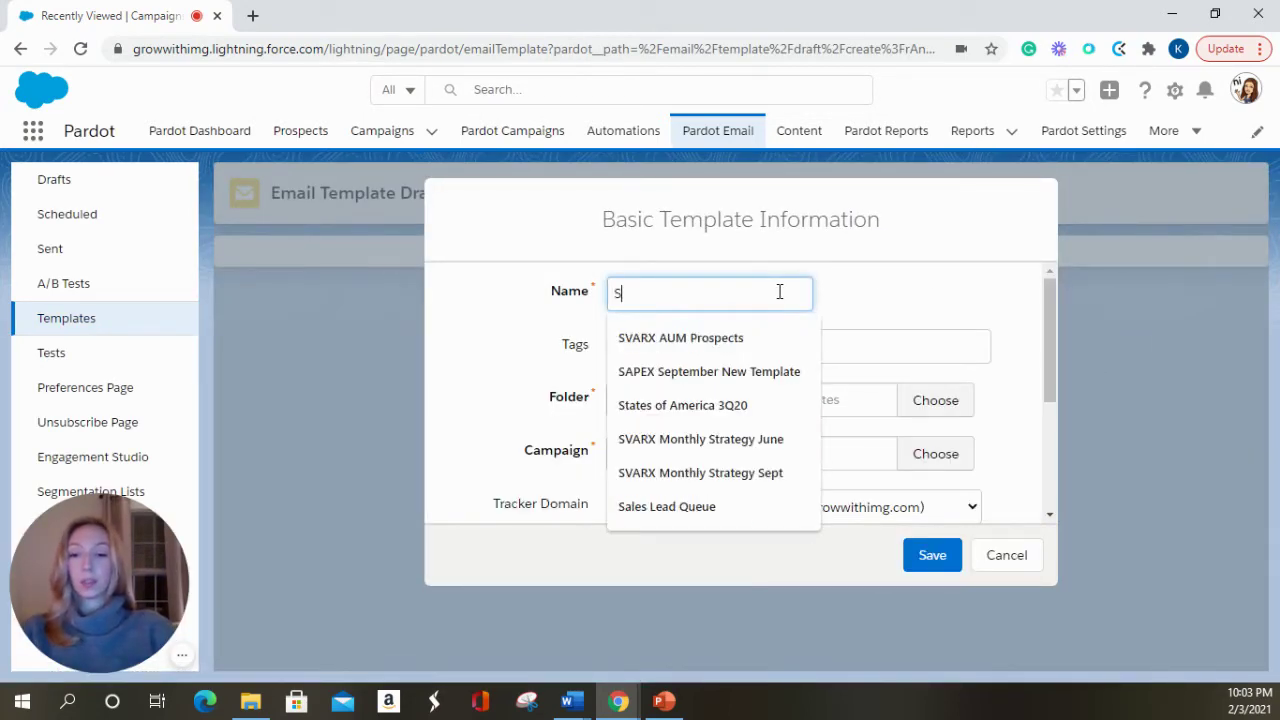
pyautogui.write('ampl')
pyautogui.click(690, 345)
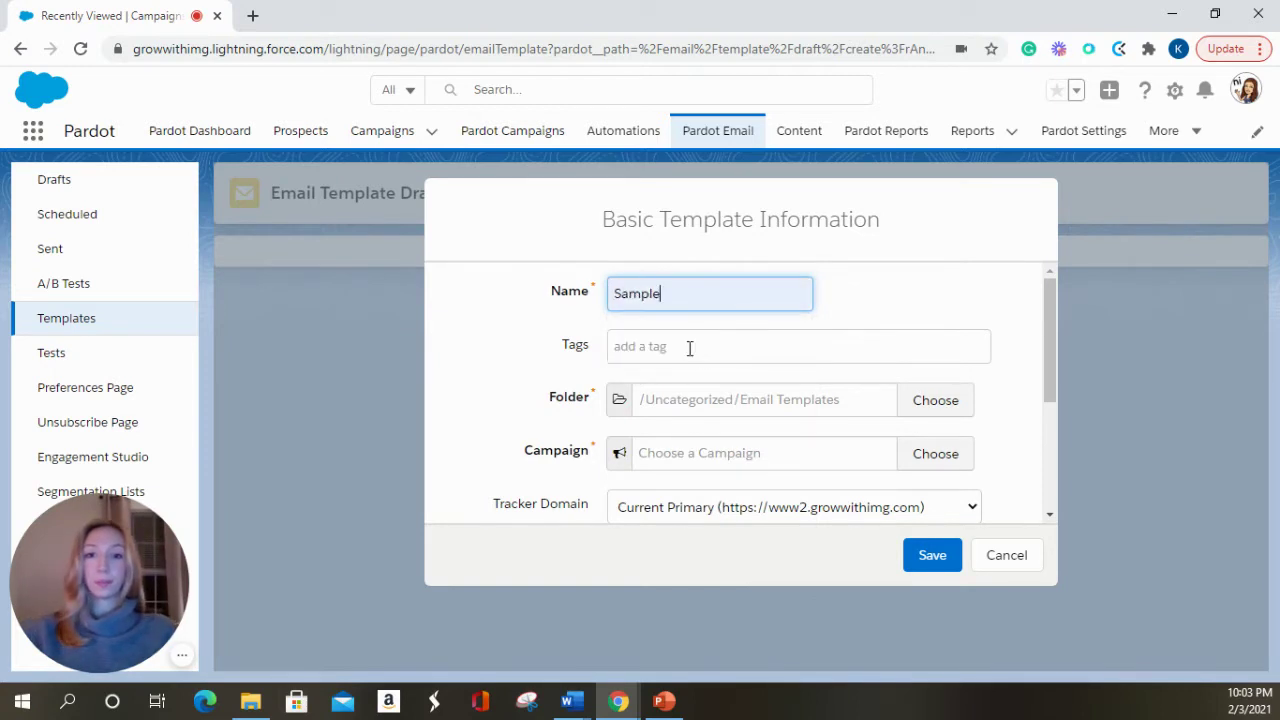
# - Assign the template to the Pardot Default Campaign and save its basic information
pyautogui.click(924, 462)
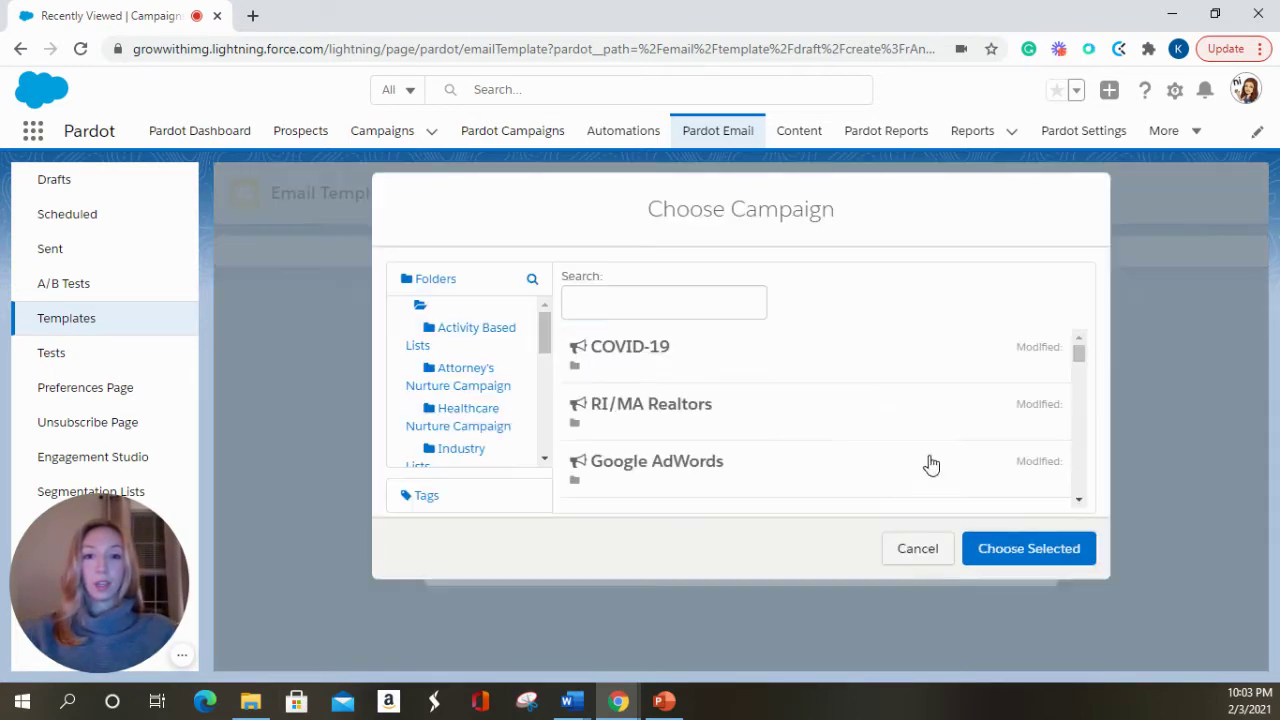
pyautogui.write('pa')
pyautogui.click(728, 347)
pyautogui.click(725, 346)
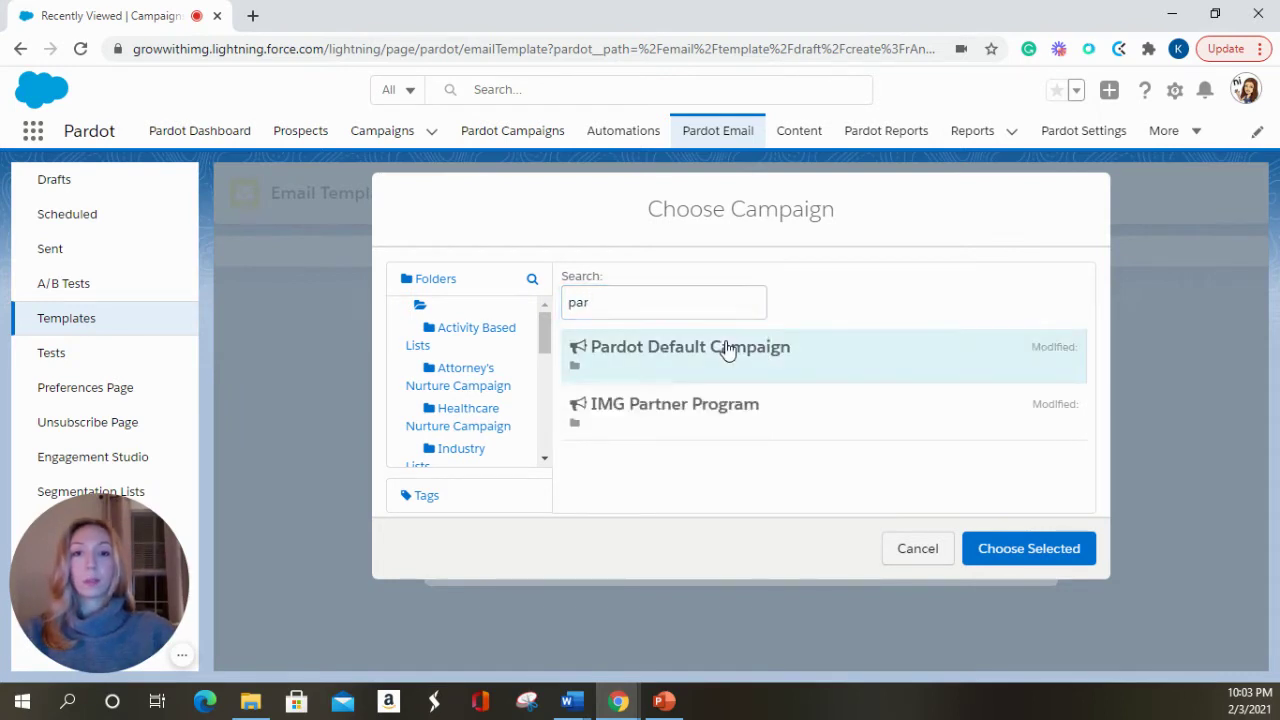
pyautogui.click(1034, 556)
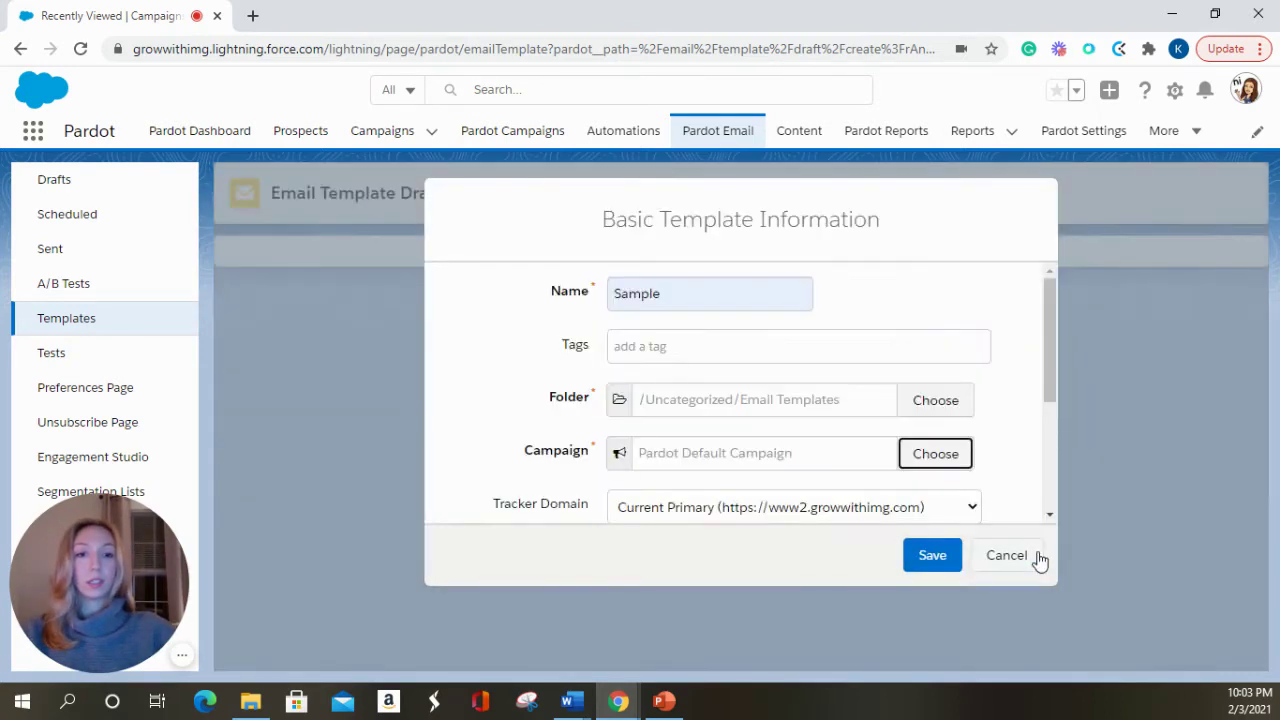
pyautogui.click(940, 558)
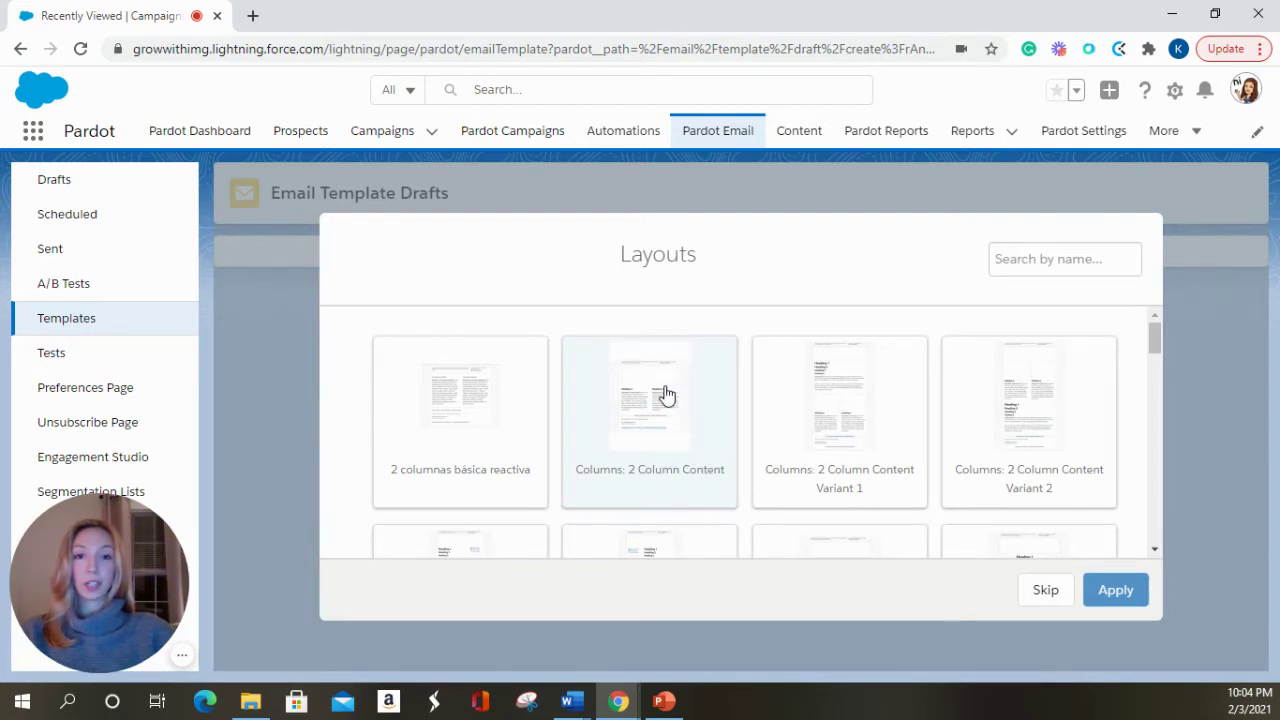
# - Apply the Columns: 2 Column Content layout to the Sample template
pyautogui.scroll(-2, 664, 396)
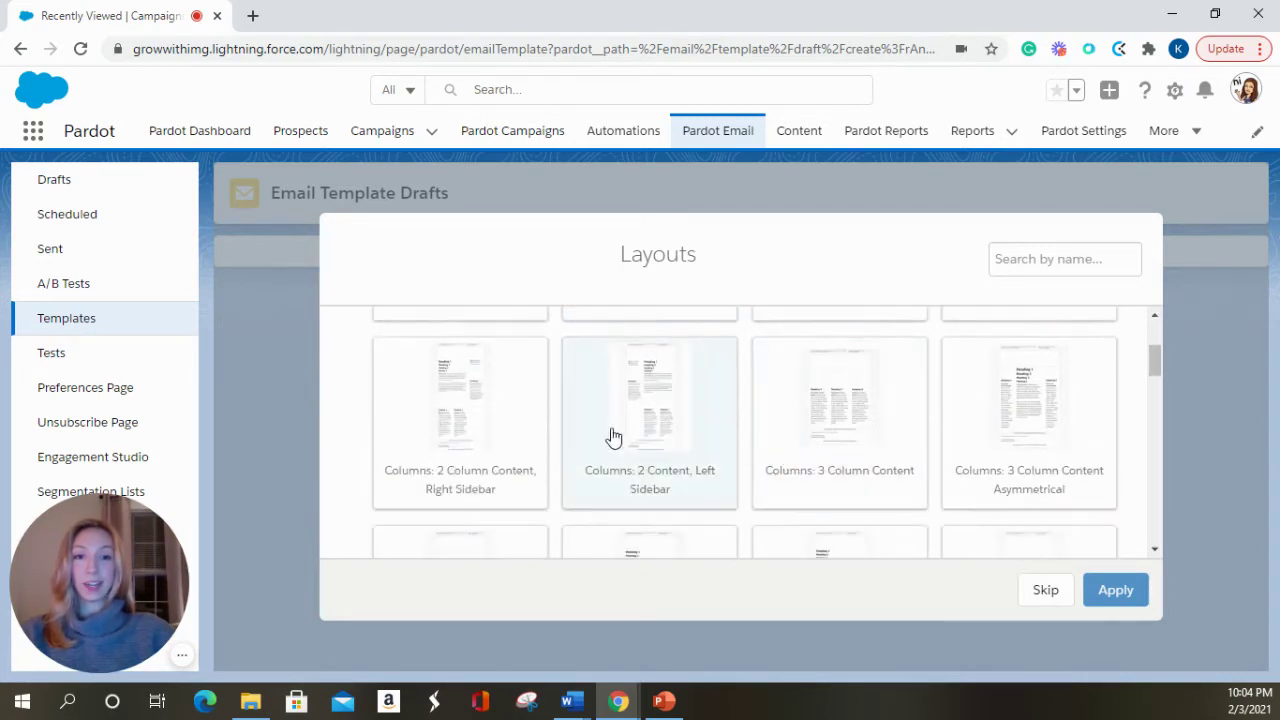
pyautogui.scroll(-1, 742, 459)
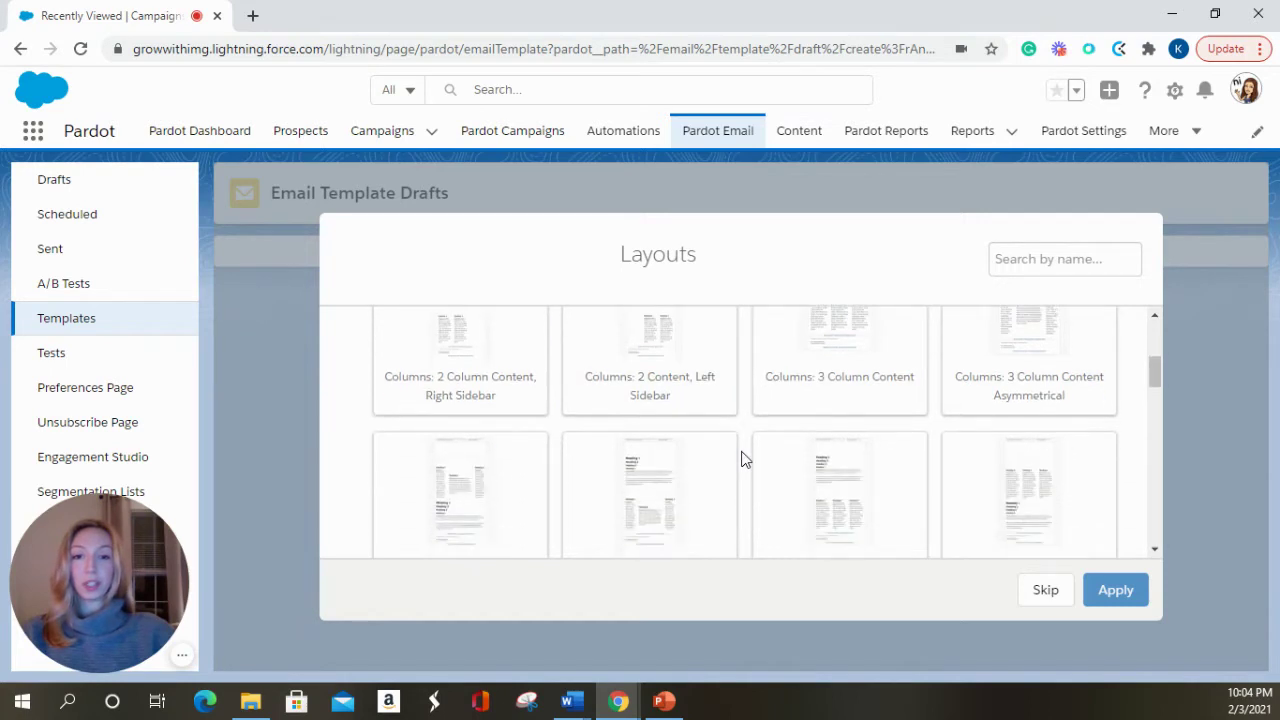
pyautogui.scroll(-2, 742, 459)
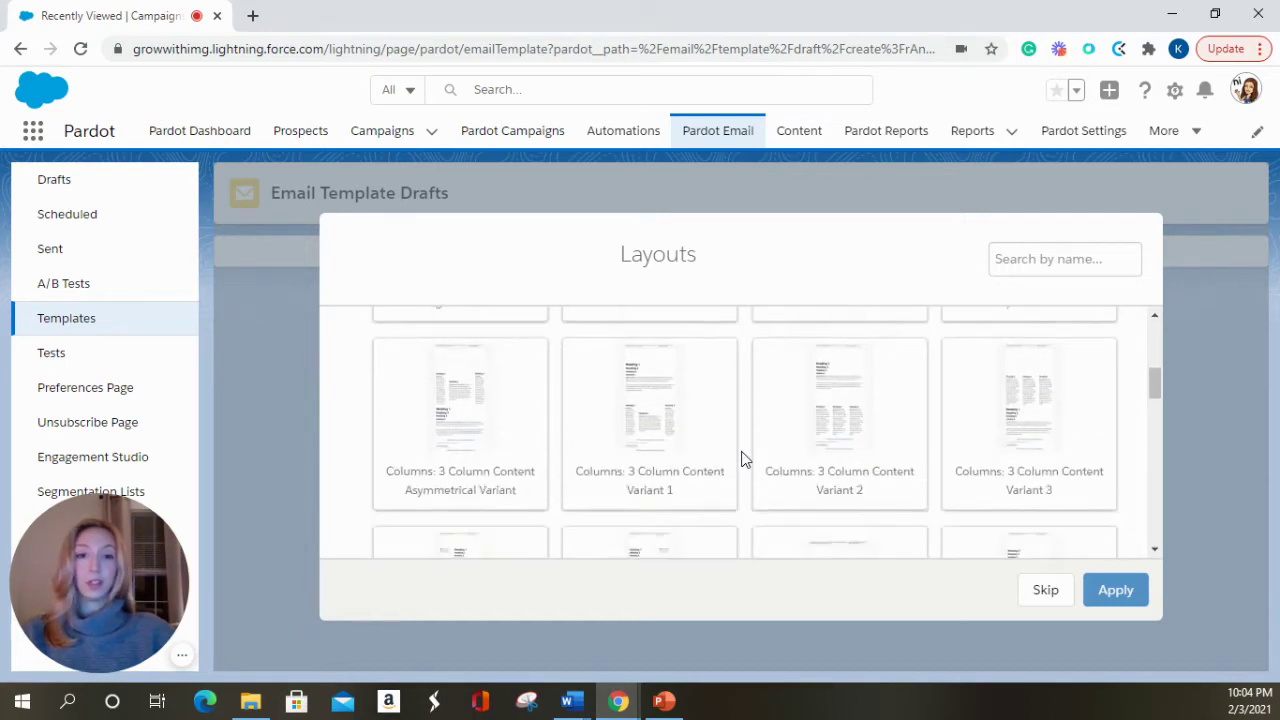
pyautogui.scroll(4, 742, 459)
pyautogui.click(626, 429)
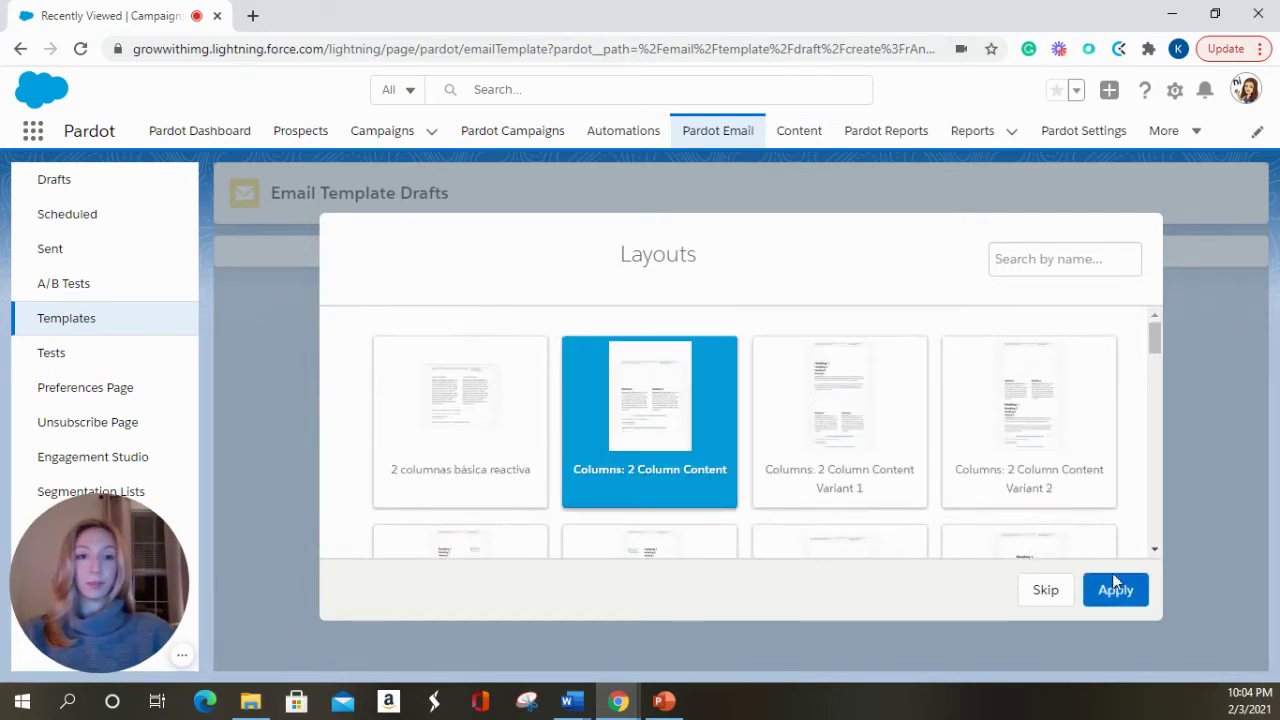
pyautogui.click(1112, 591)
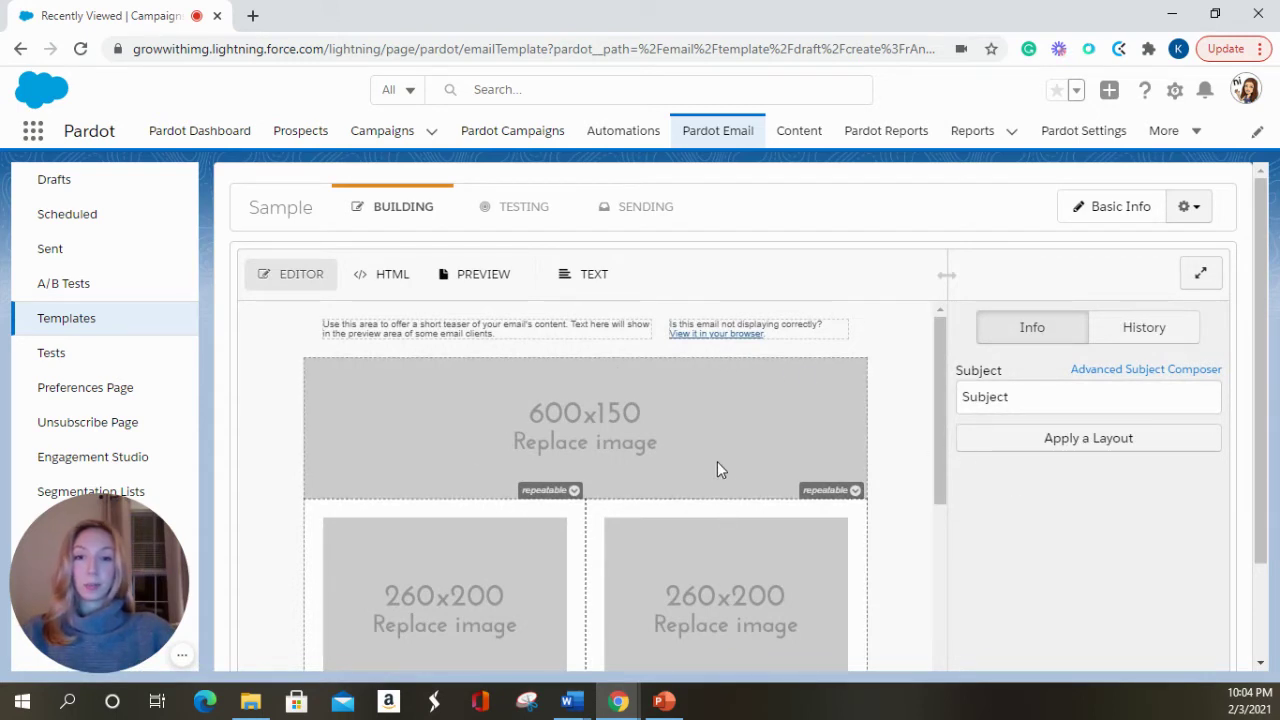
pyautogui.scroll(-3, 717, 464)
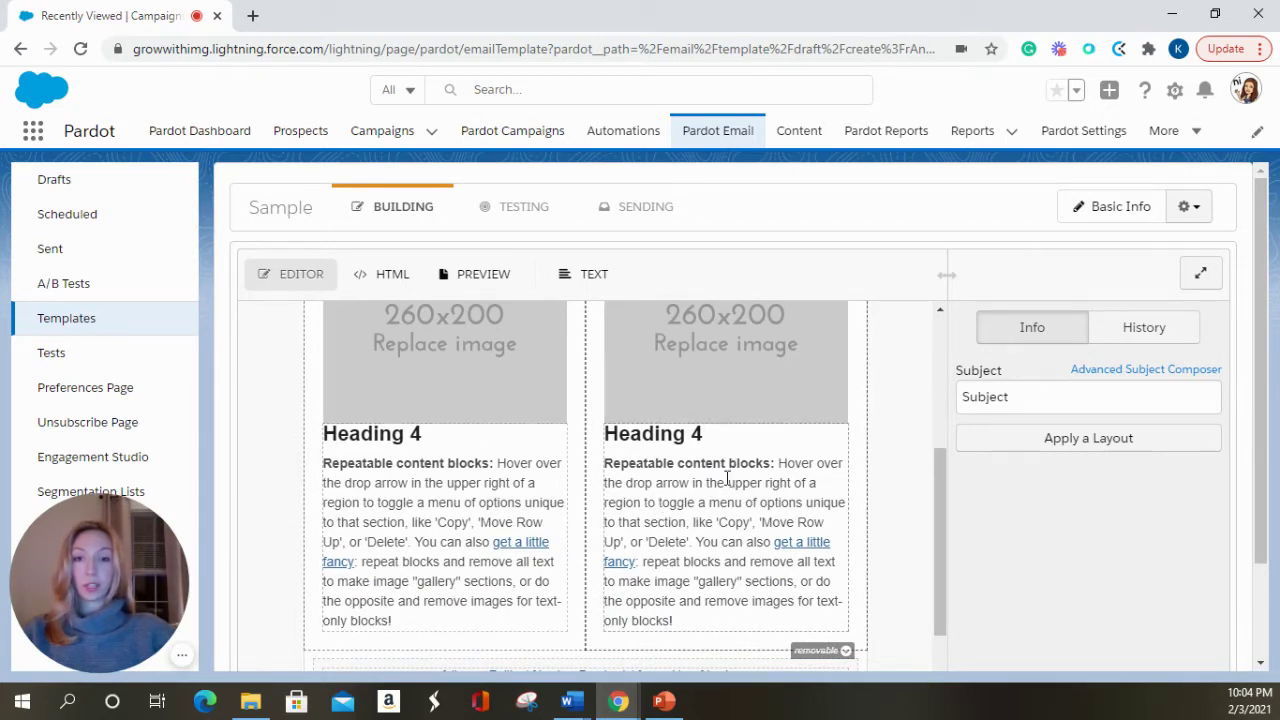
pyautogui.scroll(1, 727, 478)
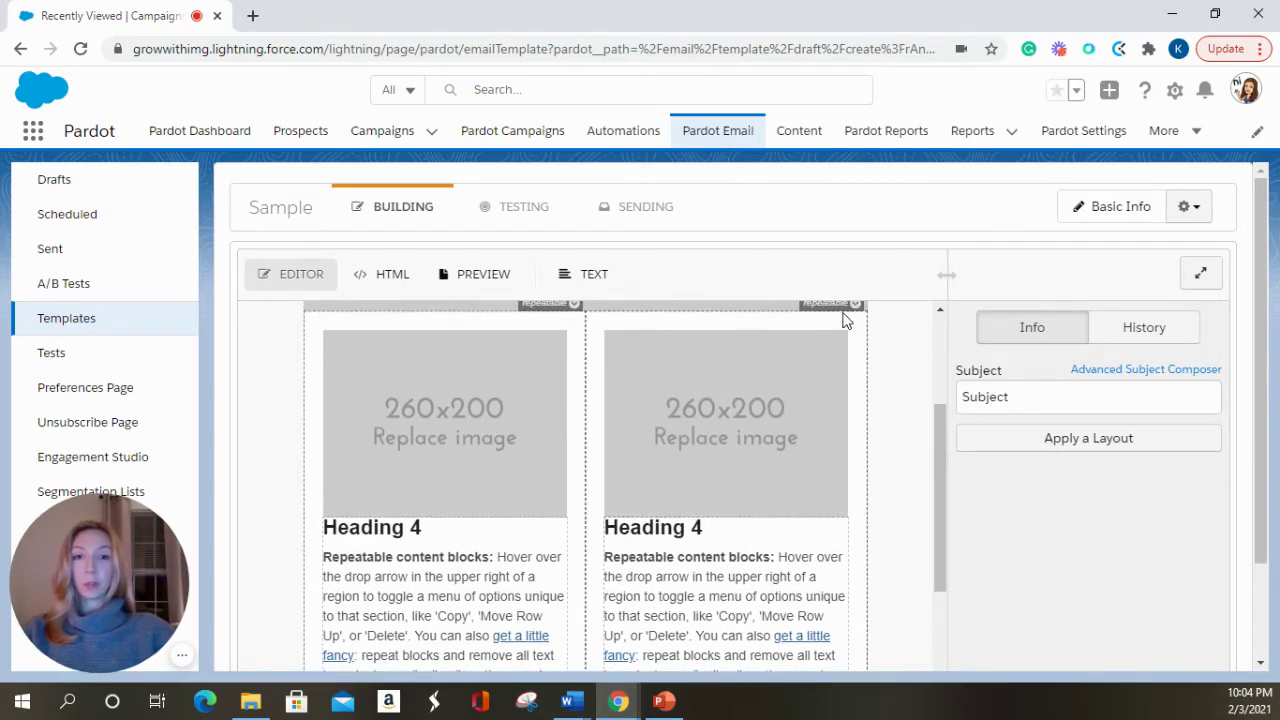
pyautogui.scroll(2, 845, 313)
pyautogui.moveTo(855, 492)
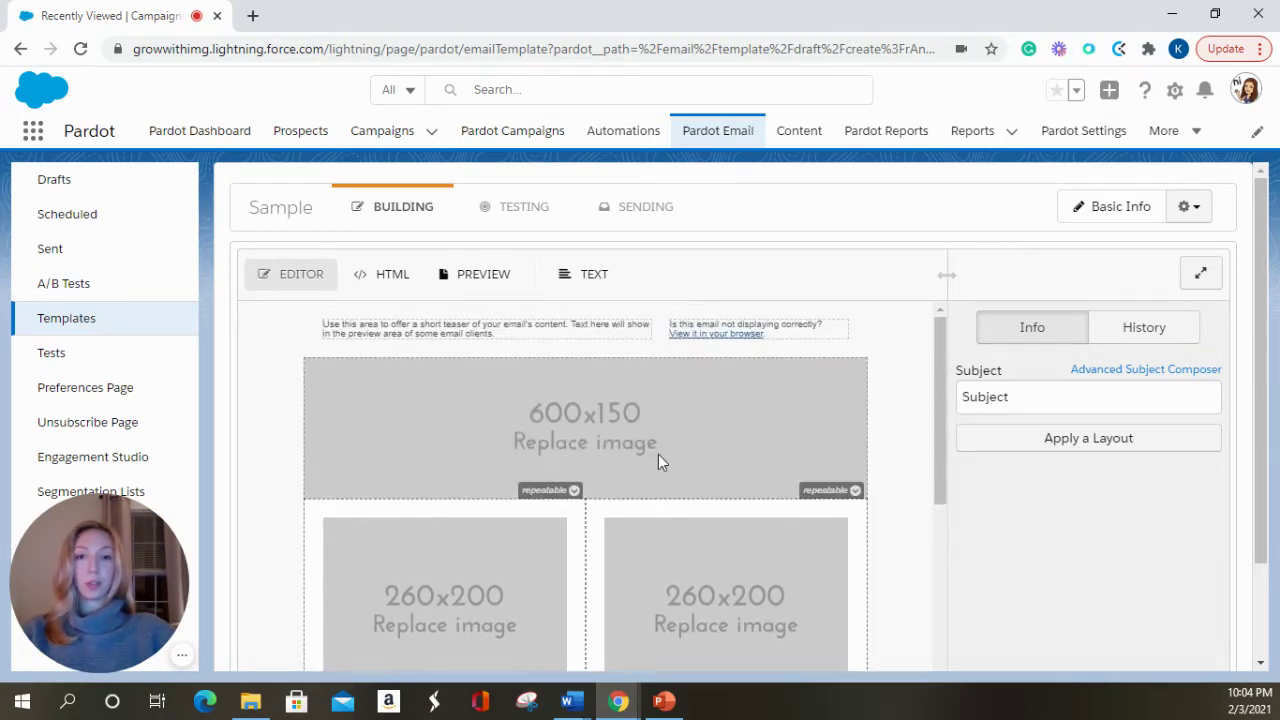
# - Open the 600x150 header placeholder image's properties in a widened Content Editor
pyautogui.click(586, 429)
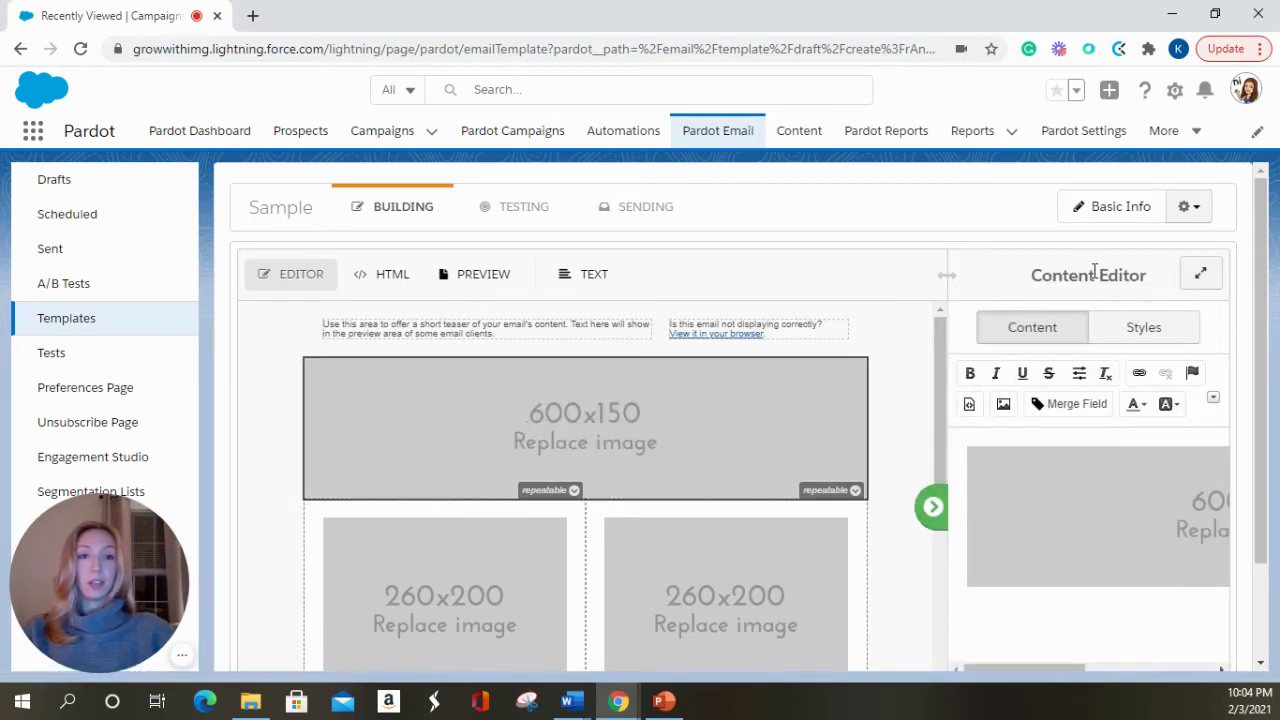
pyautogui.moveTo(946, 275); pyautogui.dragTo(903, 276)
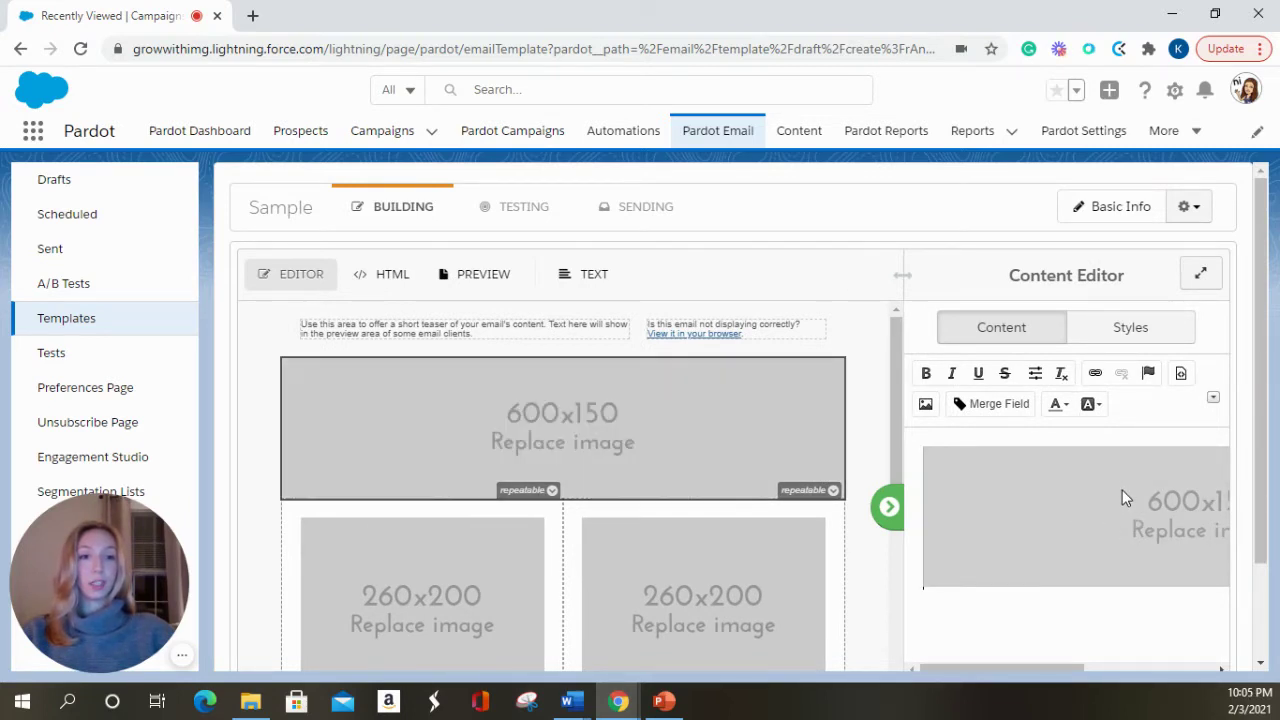
pyautogui.click(1069, 515)
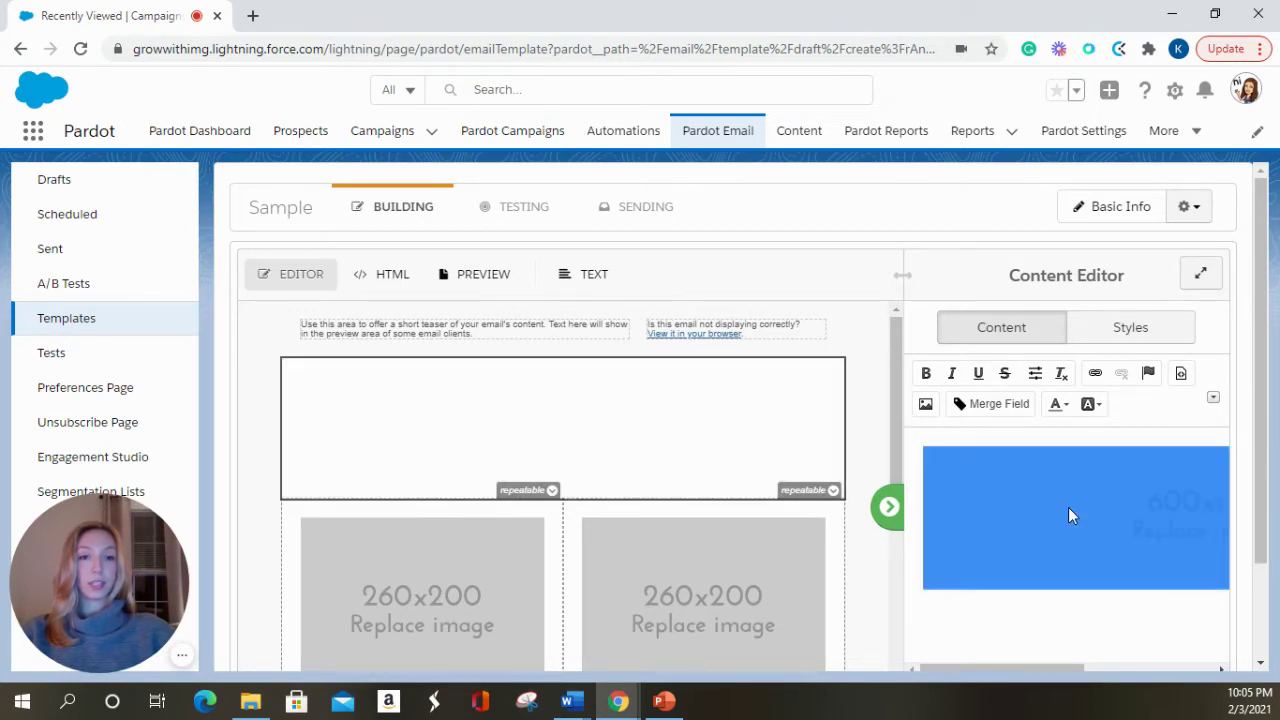
# - Upload IMG LOGO.png and insert it in place of the 600x150 header placeholder
pyautogui.click(925, 404)
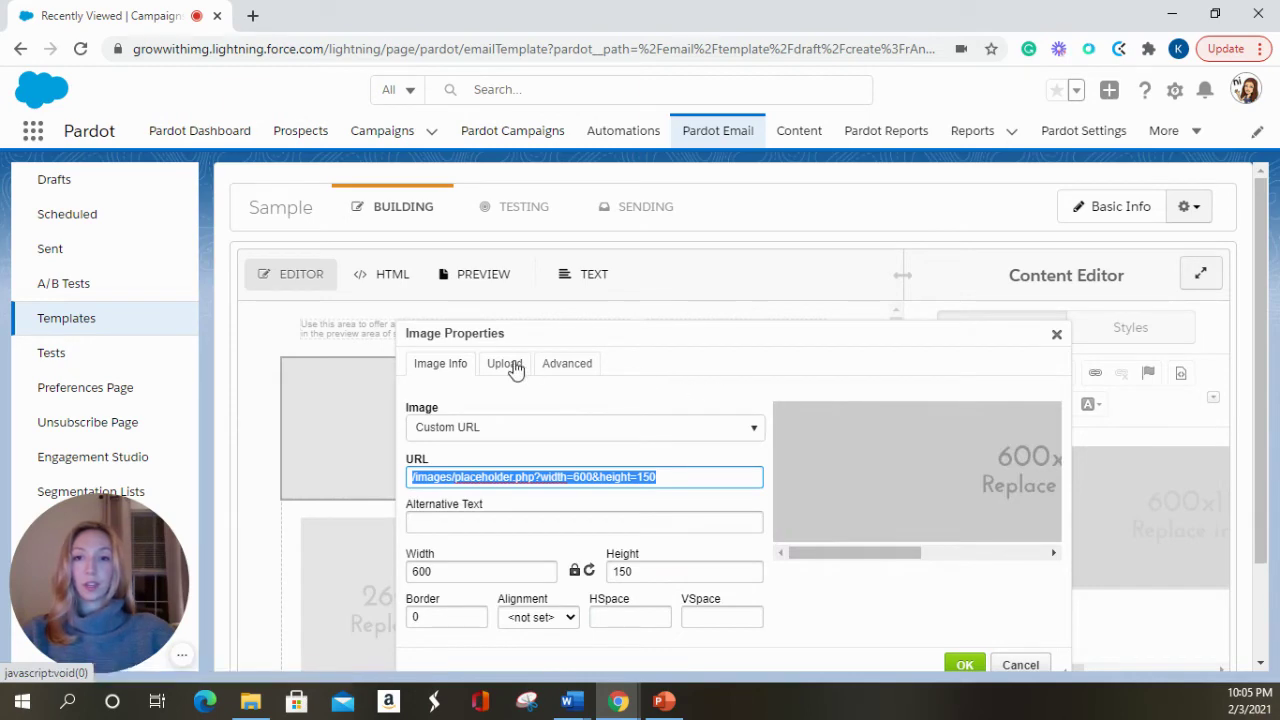
pyautogui.click(512, 365)
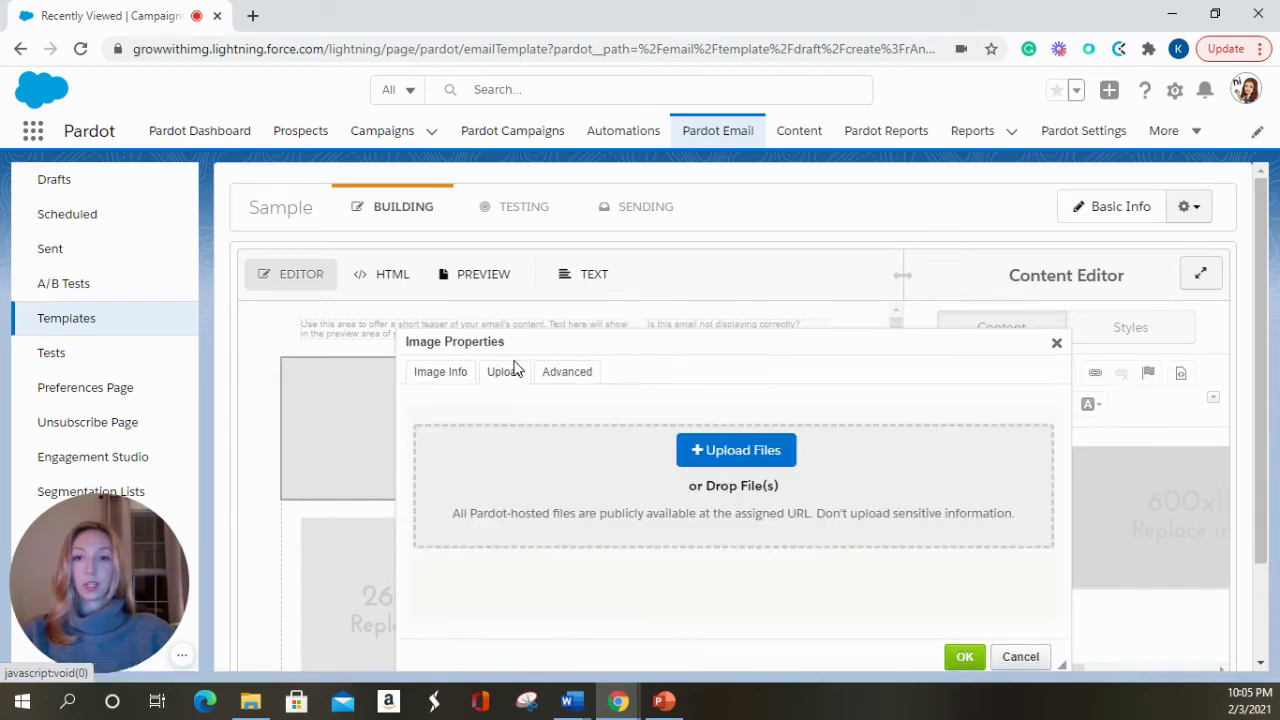
pyautogui.click(736, 452)
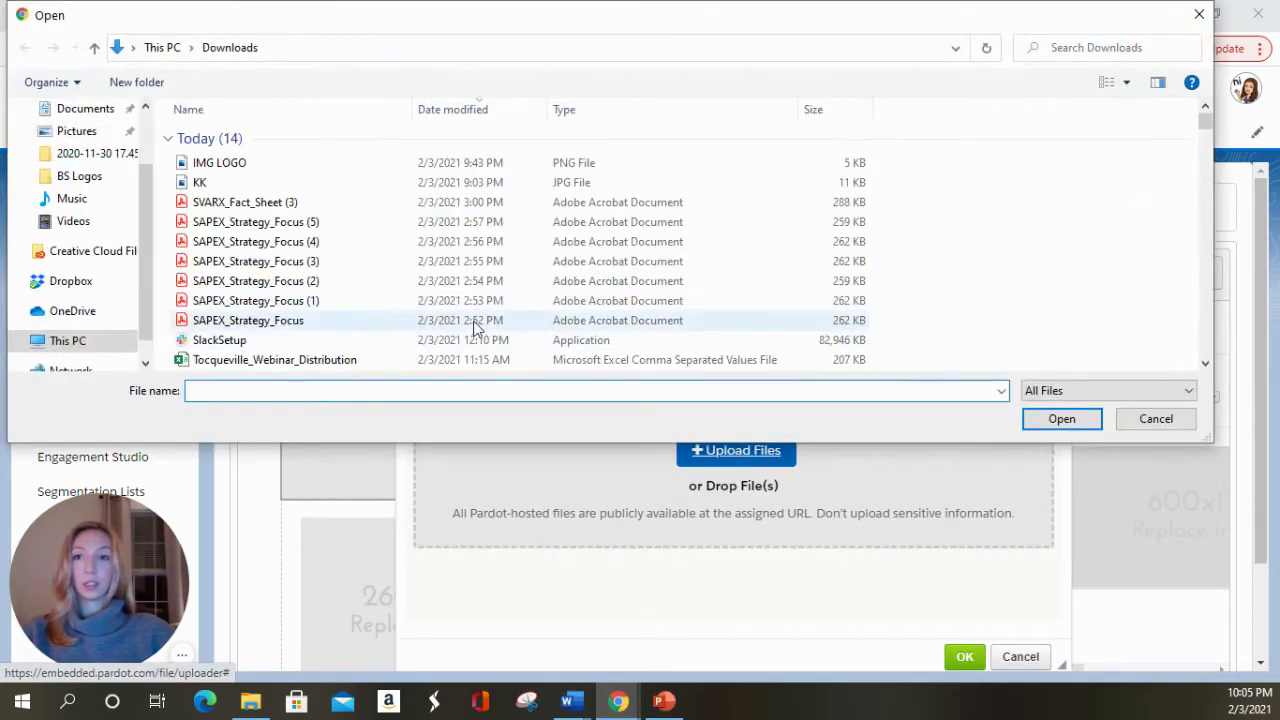
pyautogui.click(220, 162)
pyautogui.click(1060, 420)
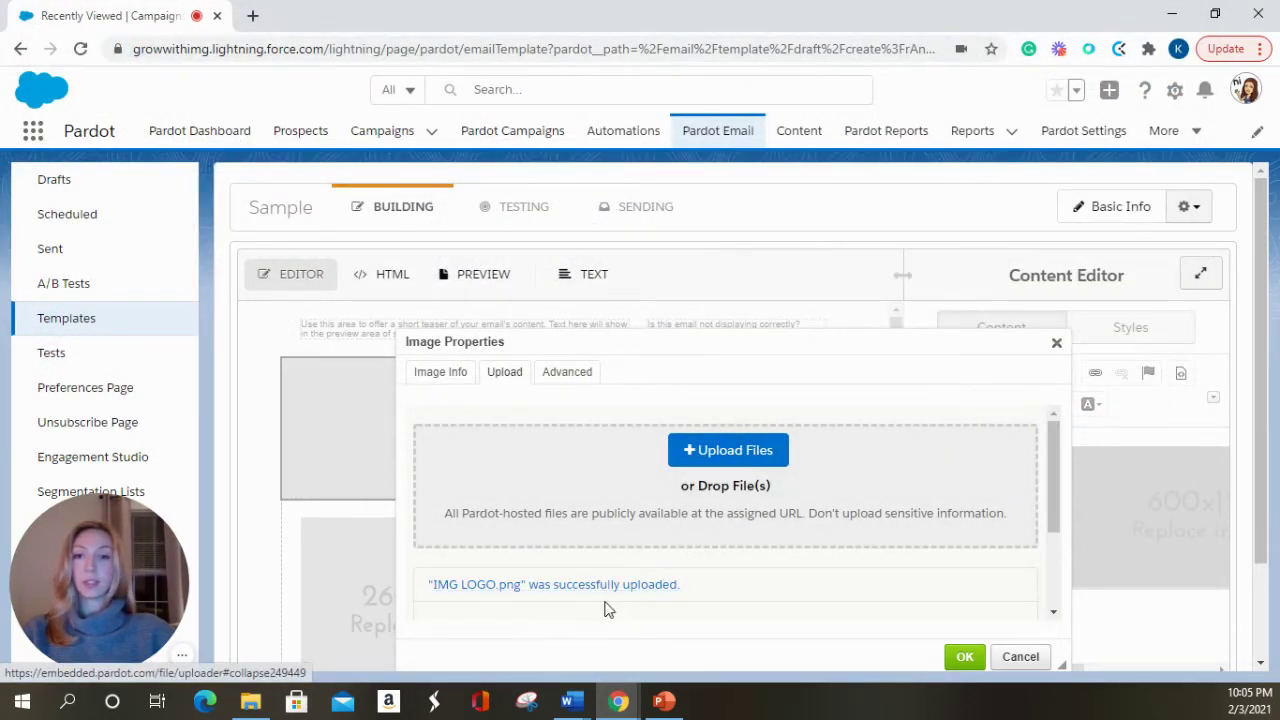
pyautogui.click(440, 381)
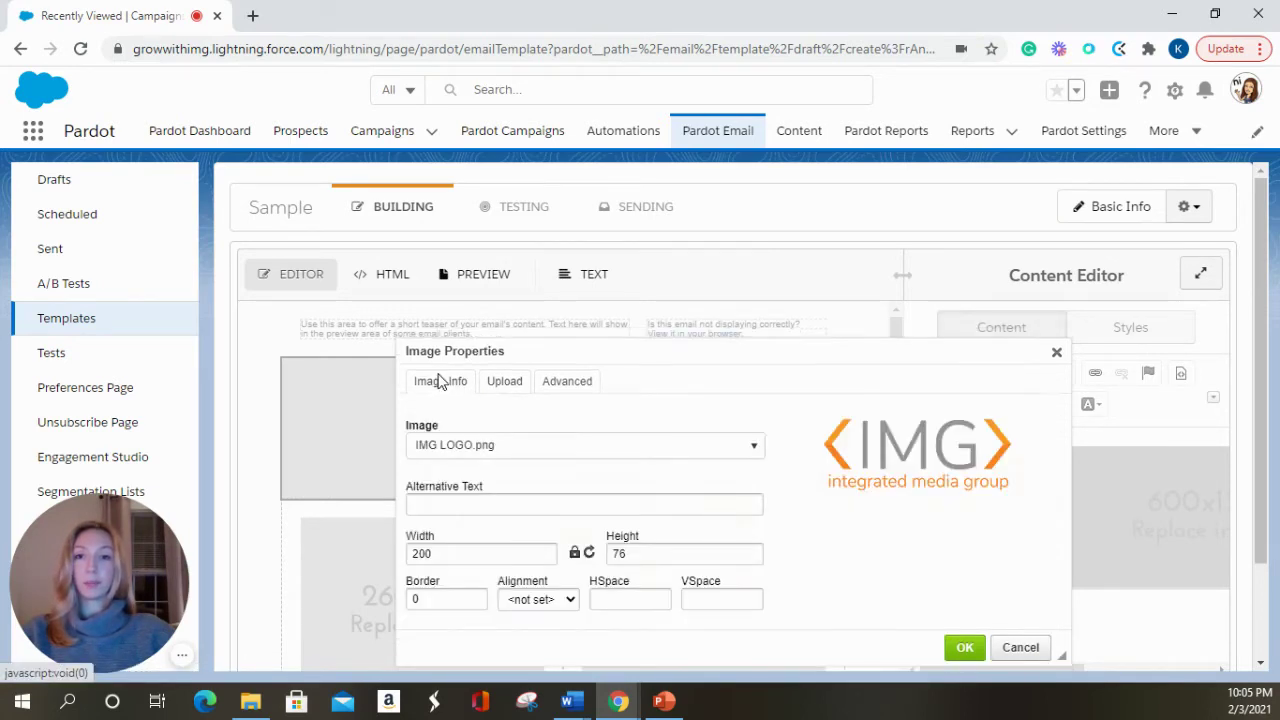
pyautogui.scroll(-1, 534, 429)
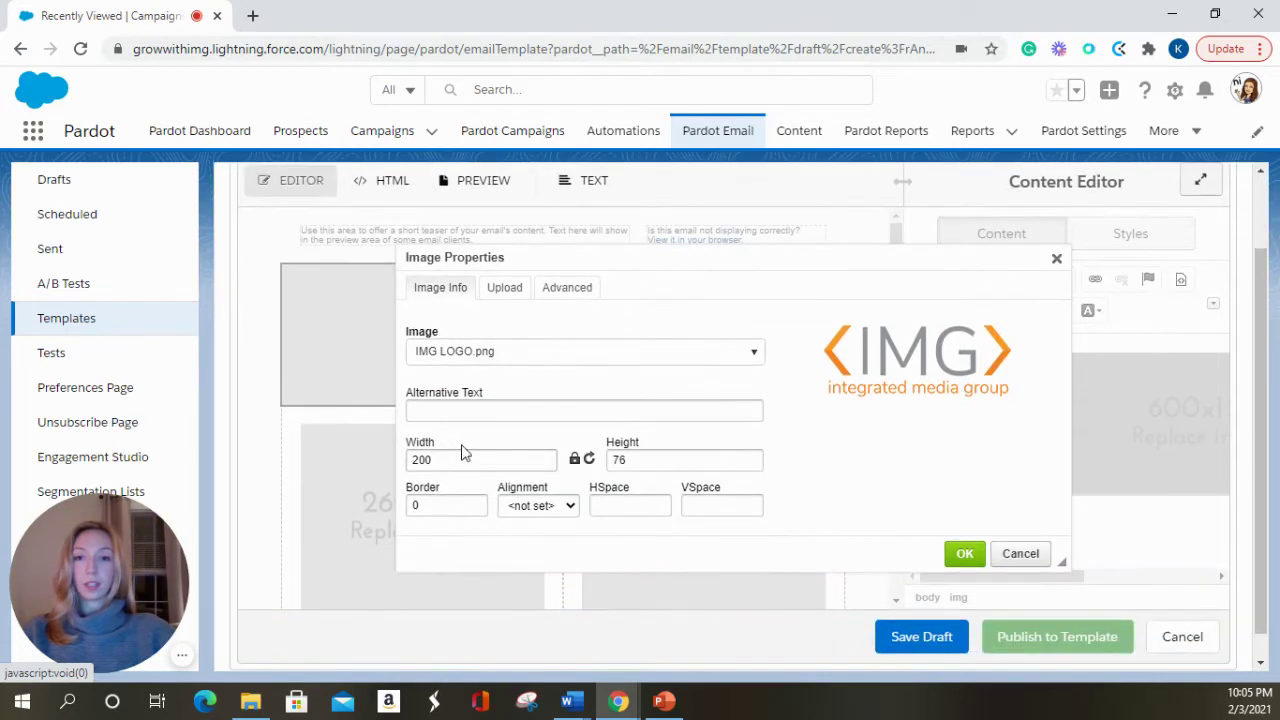
pyautogui.click(964, 557)
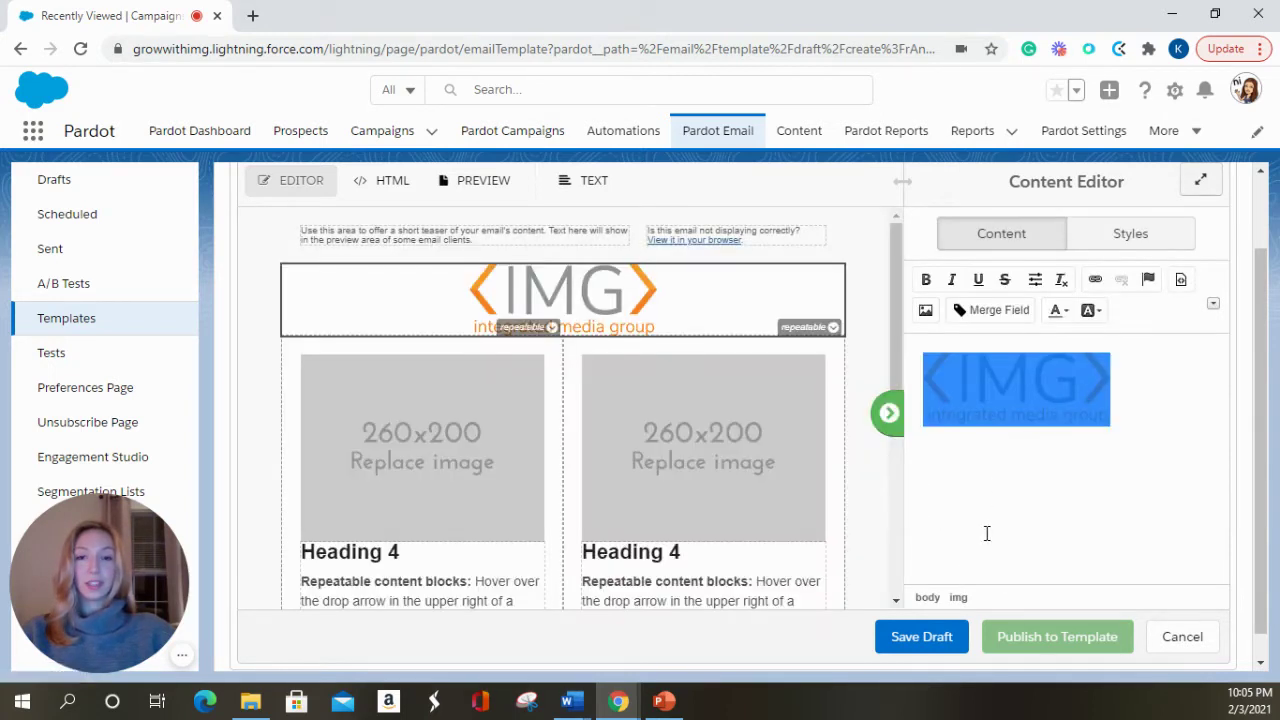
pyautogui.click(981, 513)
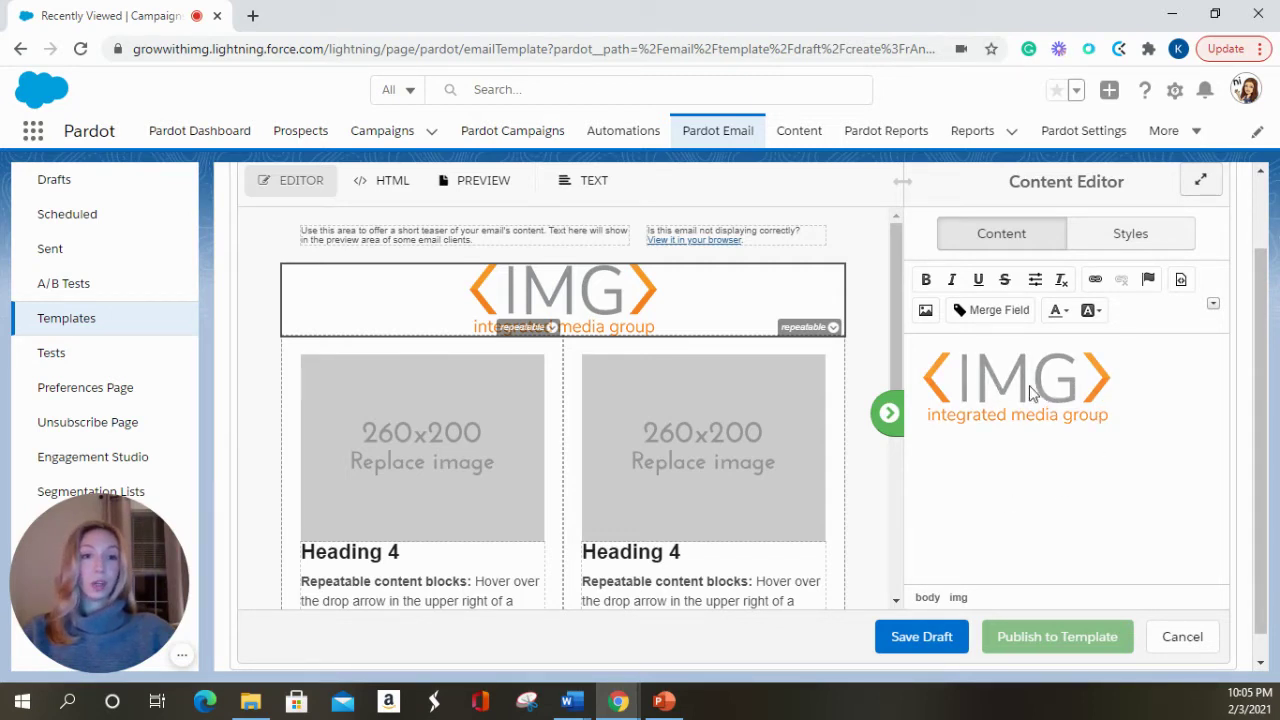
pyautogui.click(1058, 397)
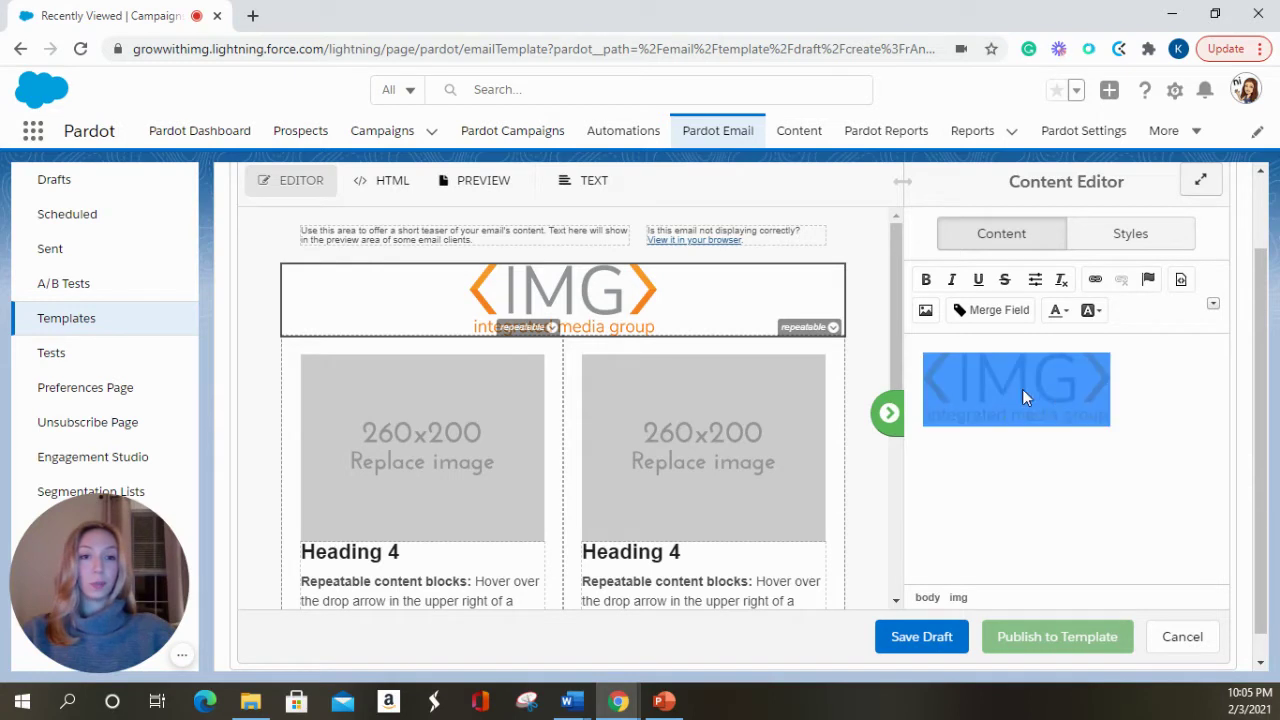
pyautogui.click(1096, 280)
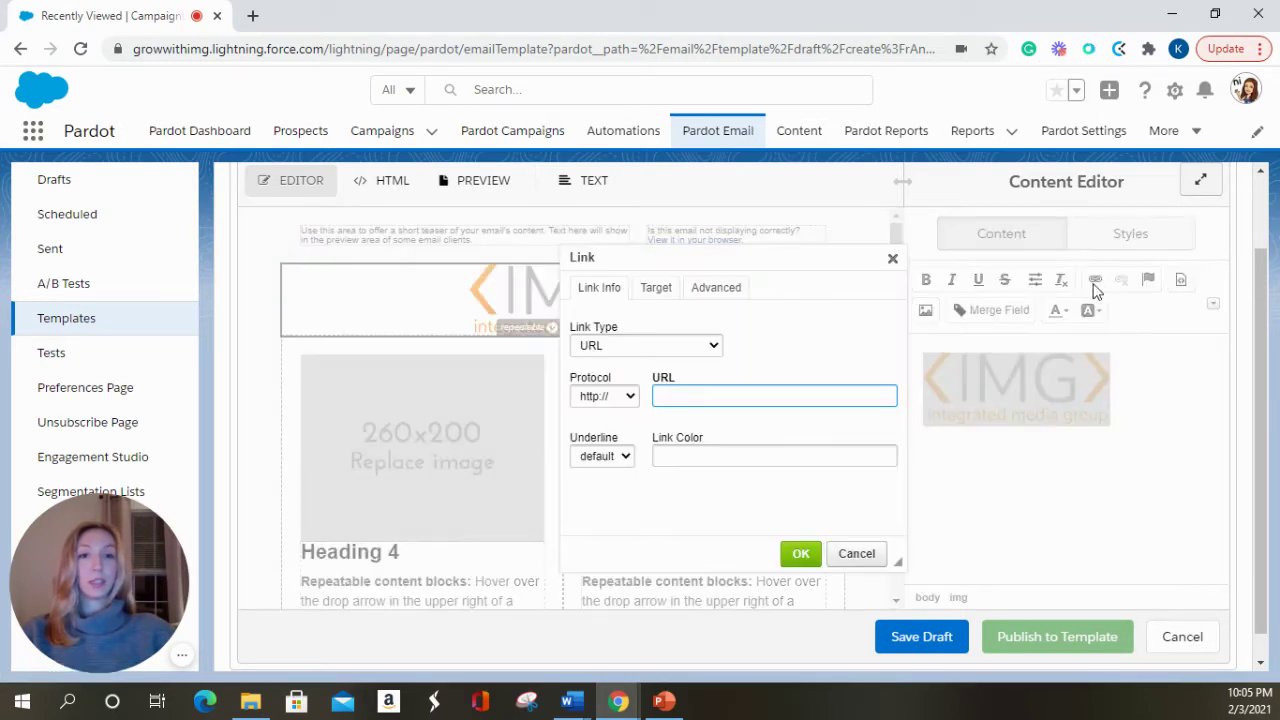
pyautogui.click(682, 349)
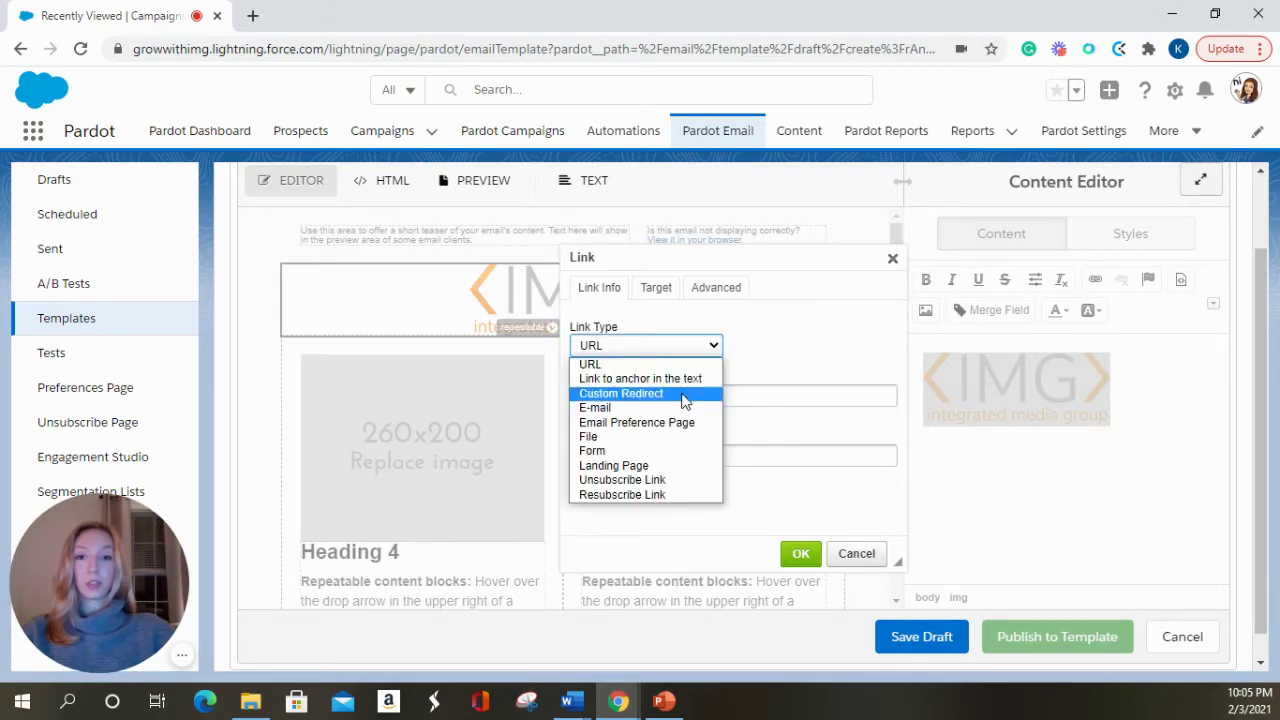
pyautogui.click(684, 394)
pyautogui.click(688, 384)
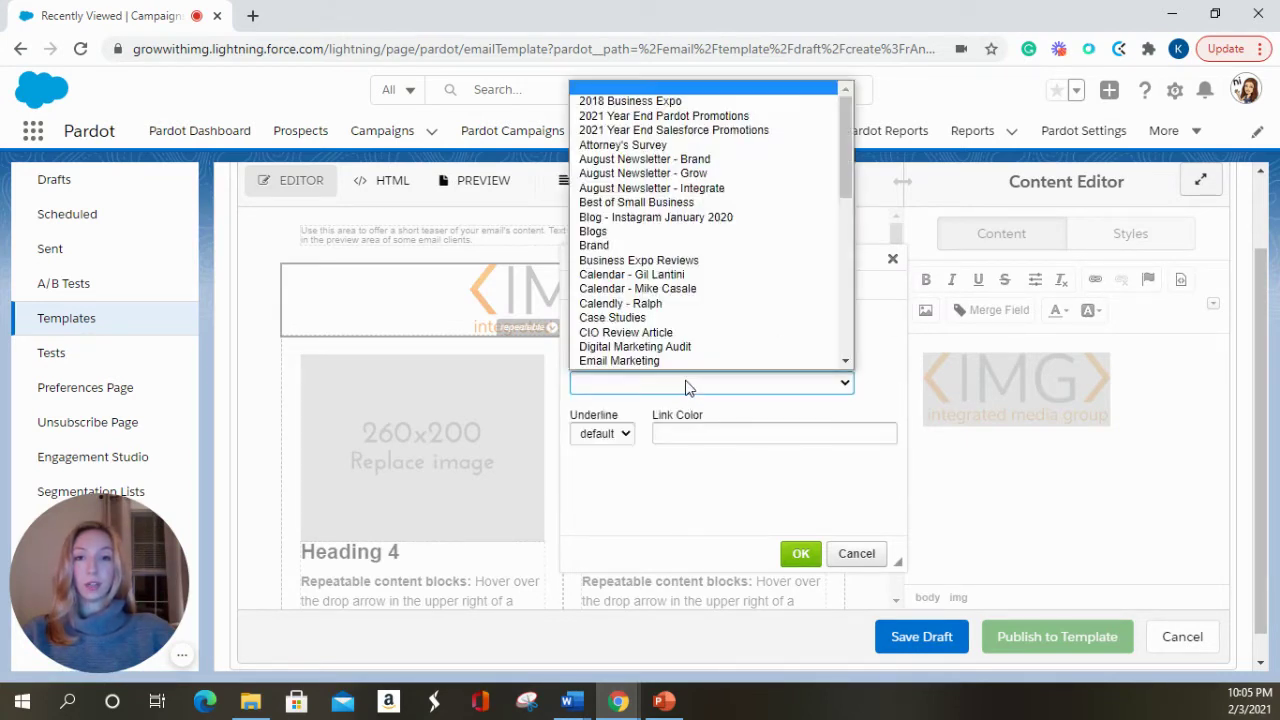
pyautogui.scroll(-5, 672, 300)
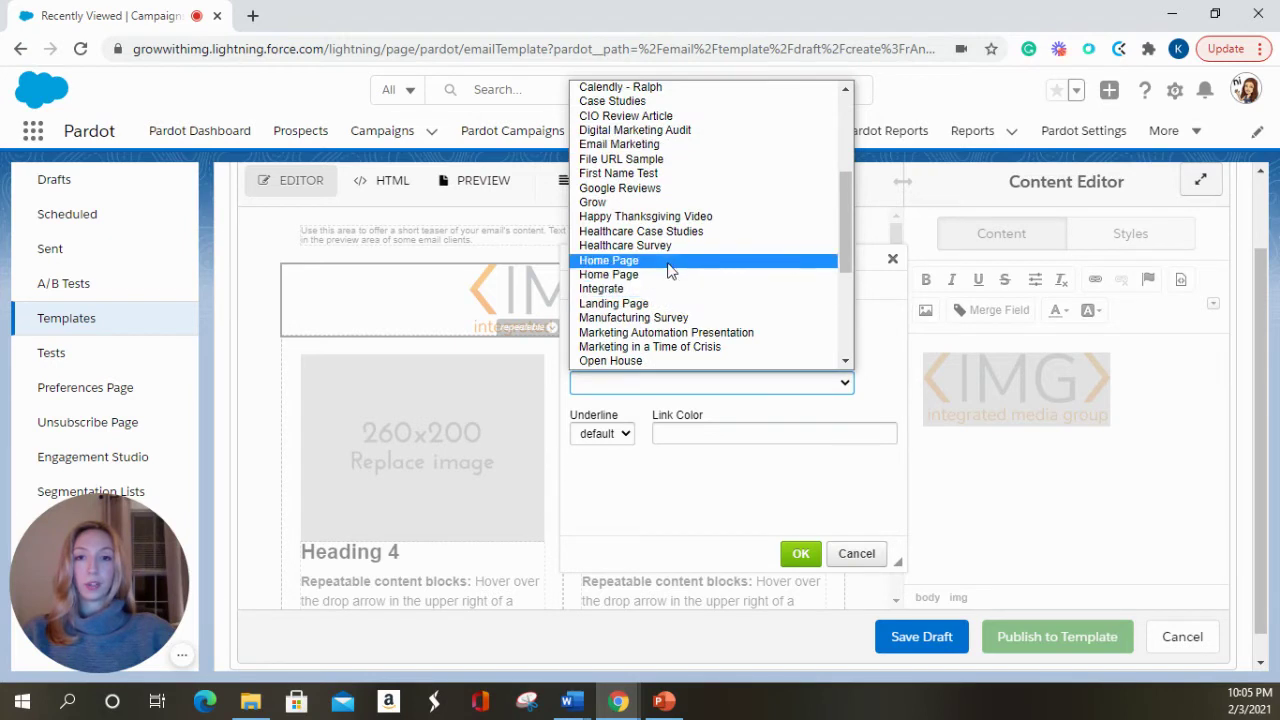
pyautogui.click(668, 262)
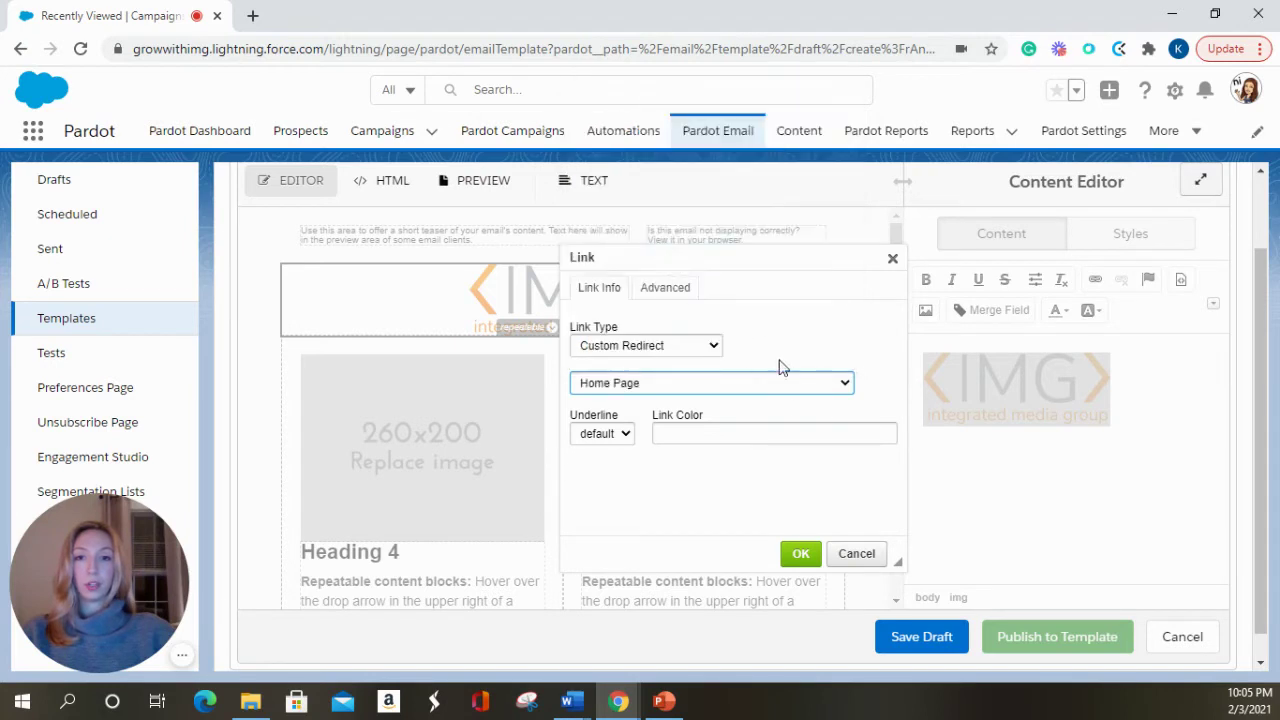
pyautogui.click(803, 556)
pyautogui.moveTo(610, 293)
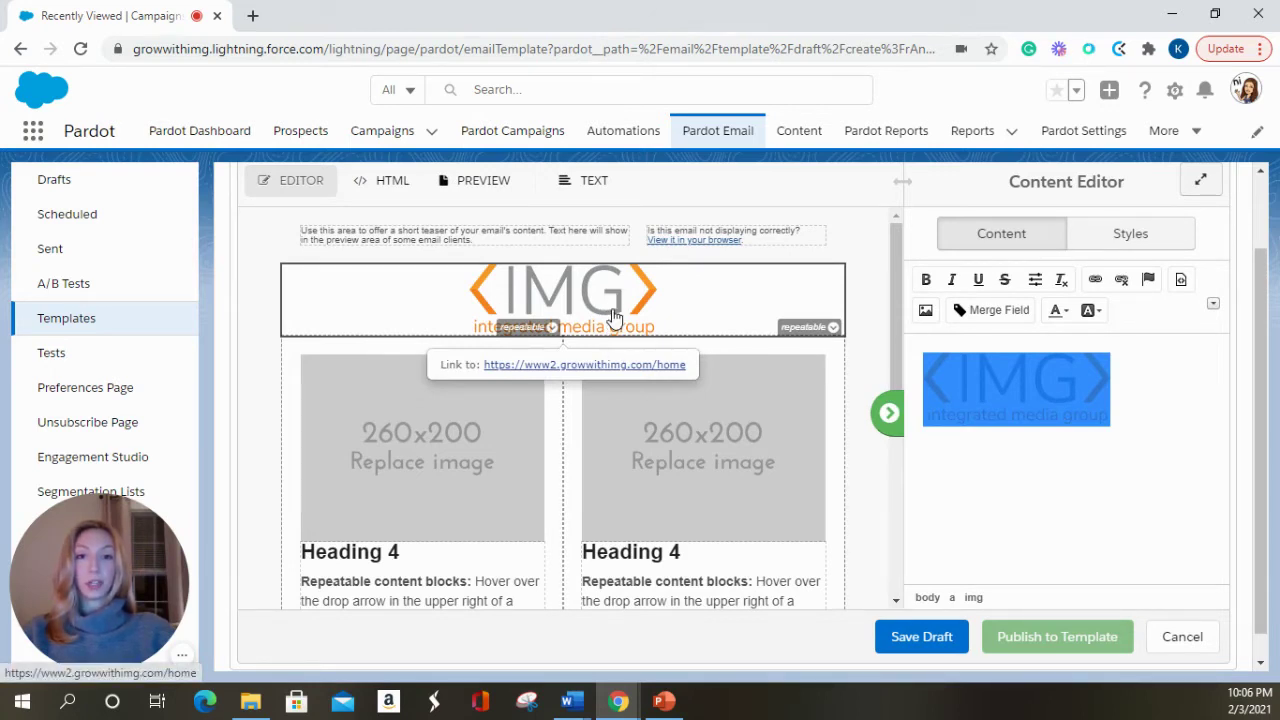
# - Replace the right column's 'Heading 4' text with 'Sample Header'
pyautogui.scroll(-1, 766, 426)
pyautogui.click(714, 546)
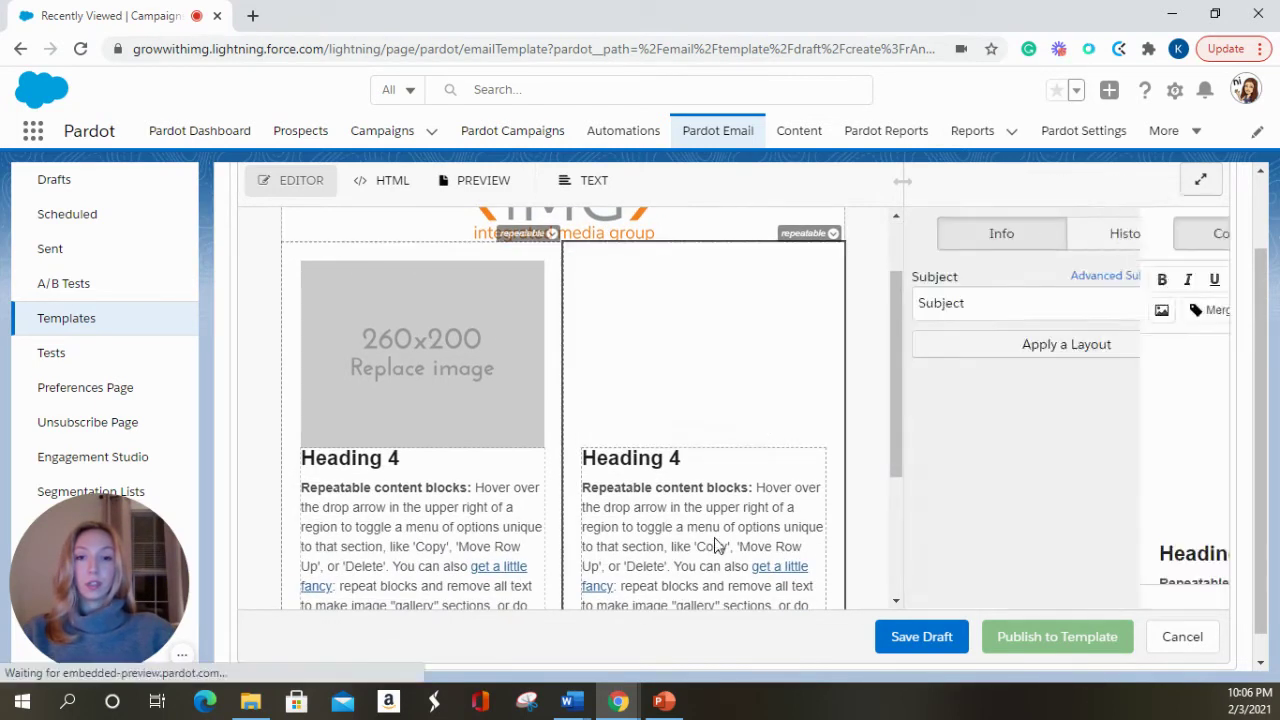
pyautogui.scroll(-1, 1158, 440)
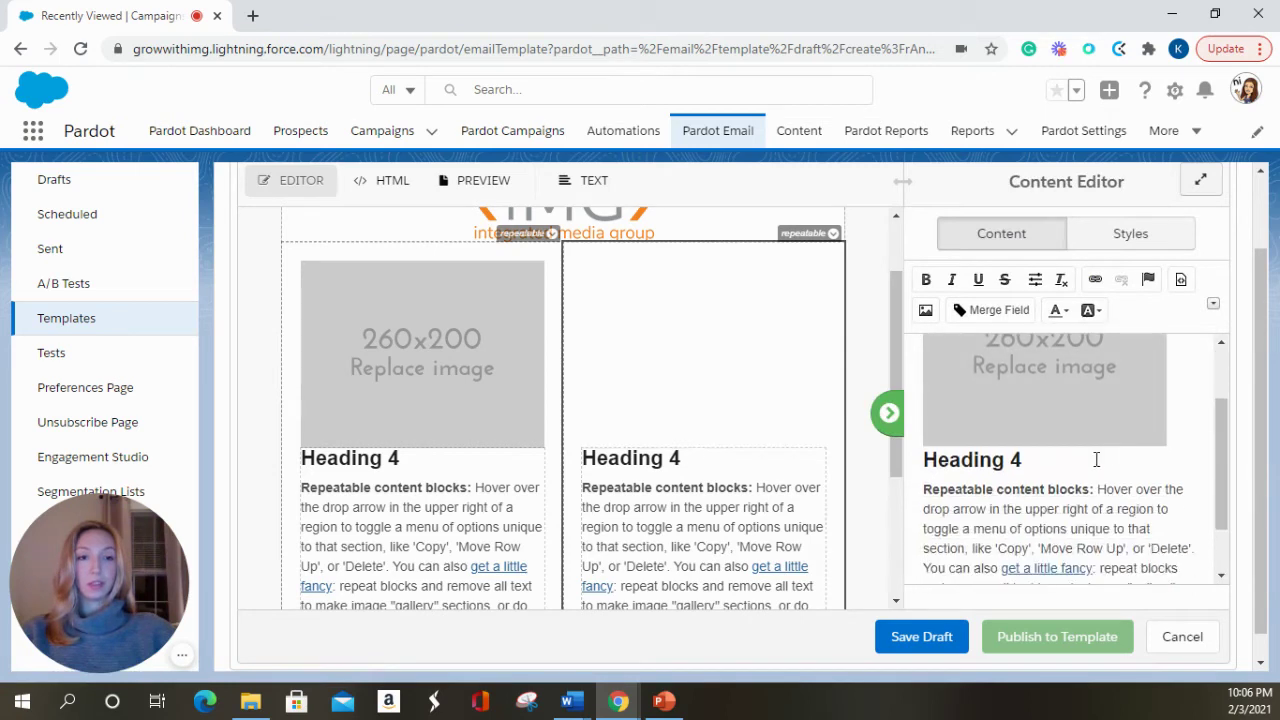
pyautogui.moveTo(1037, 460); pyautogui.dragTo(920, 462)
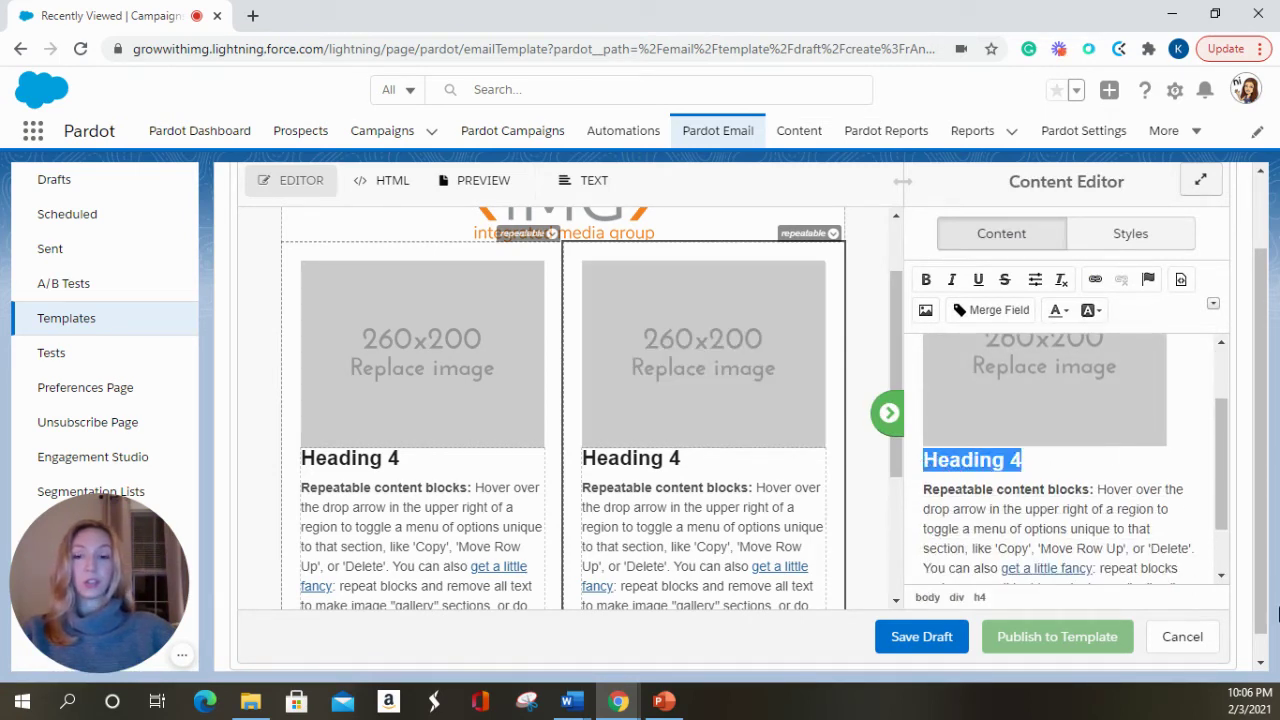
pyautogui.write('Sample Header')
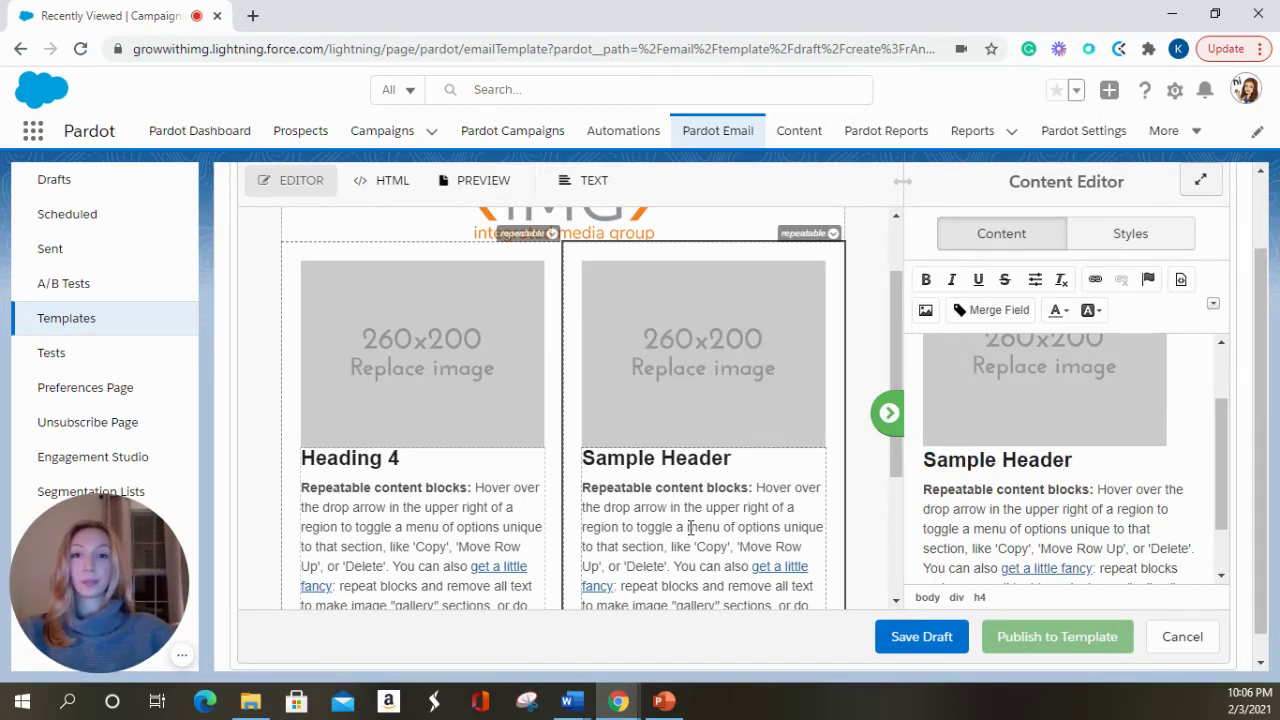
# - Delete the left column's 260x200 image and change its heading to 'Hi'
pyautogui.click(474, 472)
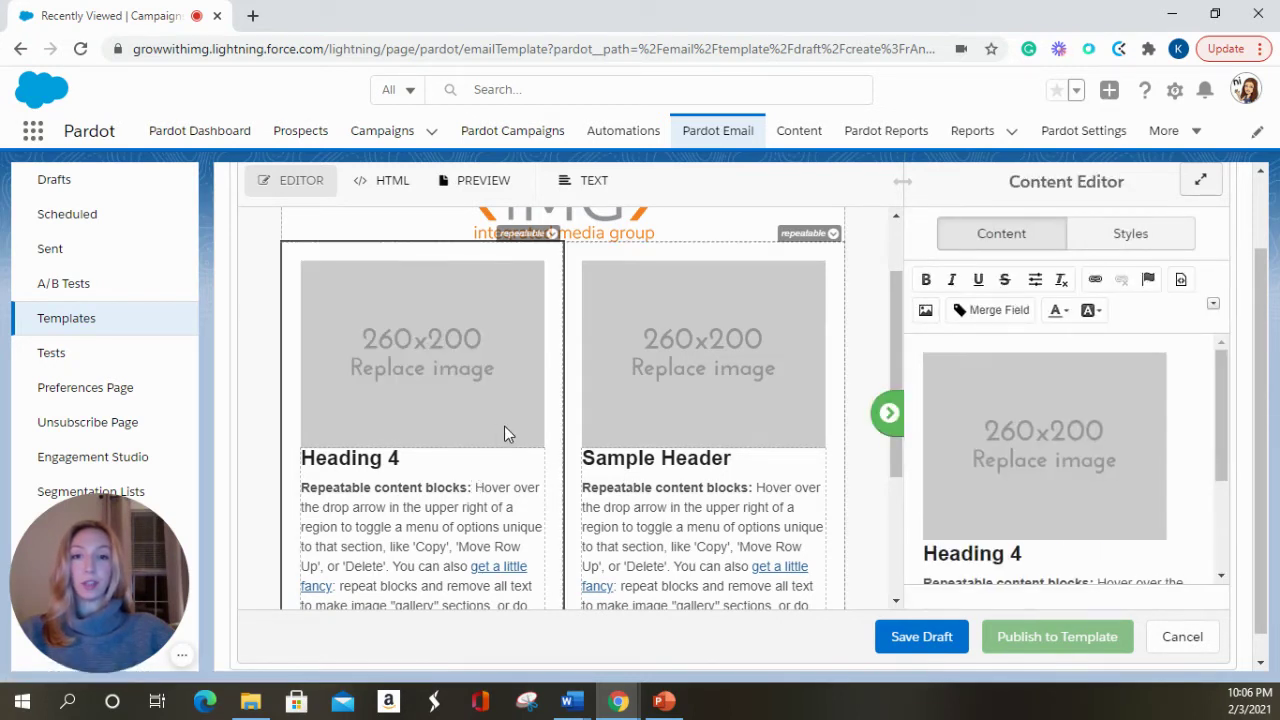
pyautogui.click(1189, 497)
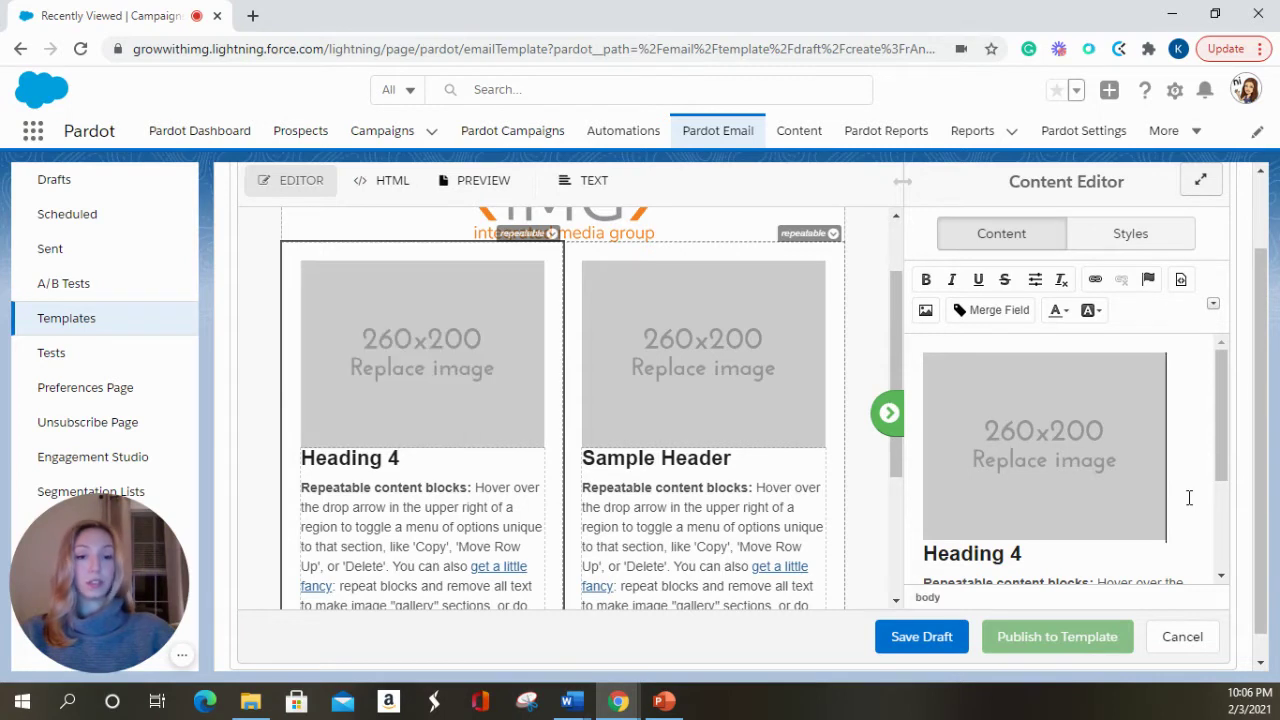
pyautogui.press('BackSpace')
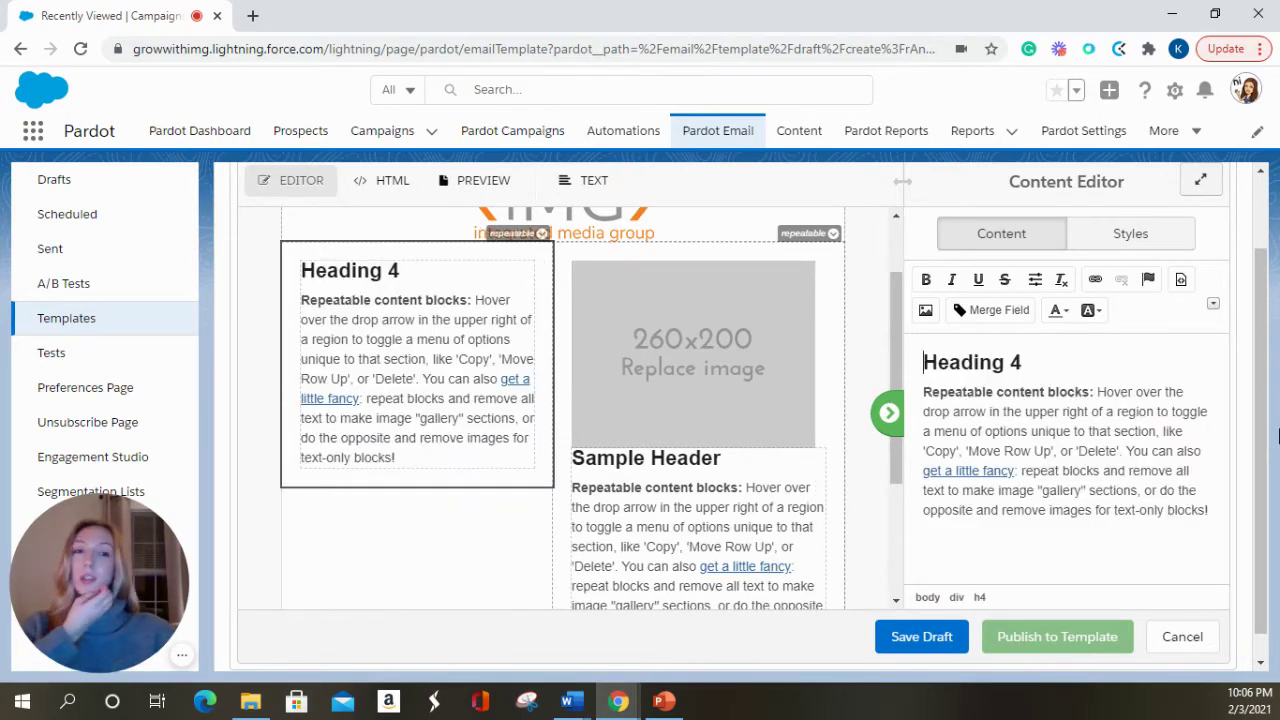
pyautogui.moveTo(1022, 362); pyautogui.dragTo(921, 362)
pyautogui.write('Hi')
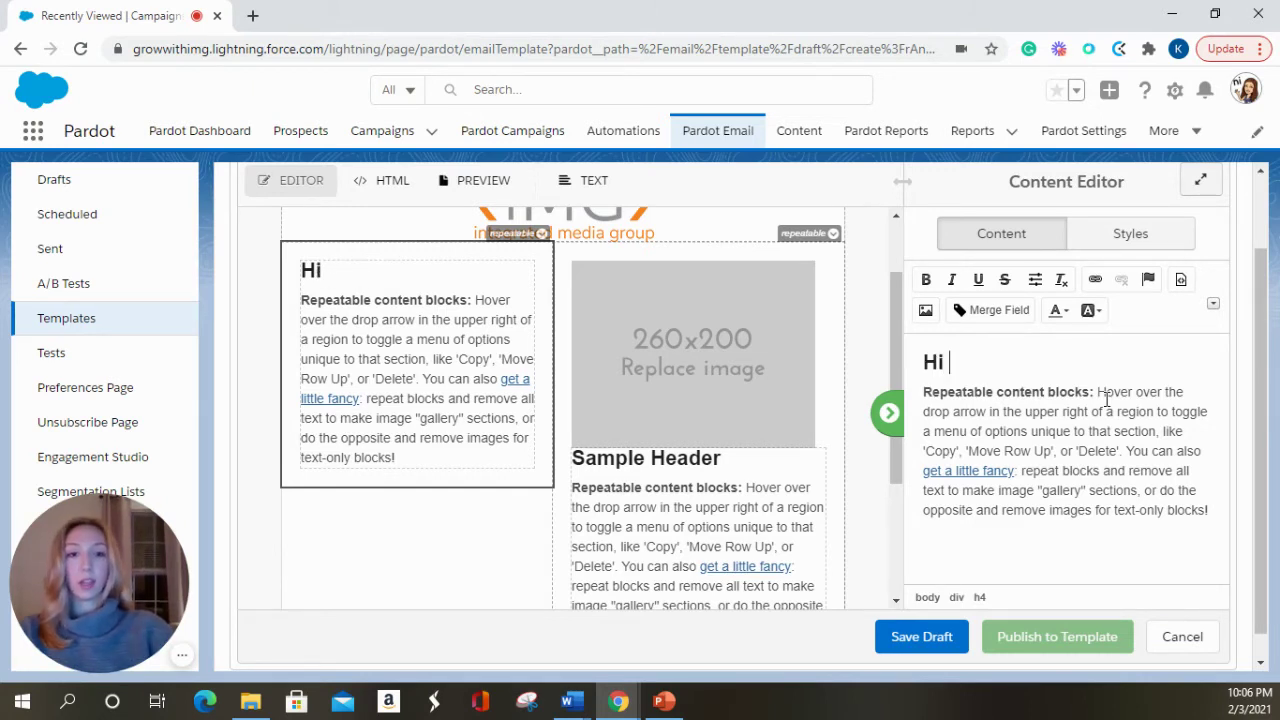
# - Append the {{Recipient.FirstName}} merge field and a comma to 'Hi', then add a new line
pyautogui.click(1000, 311)
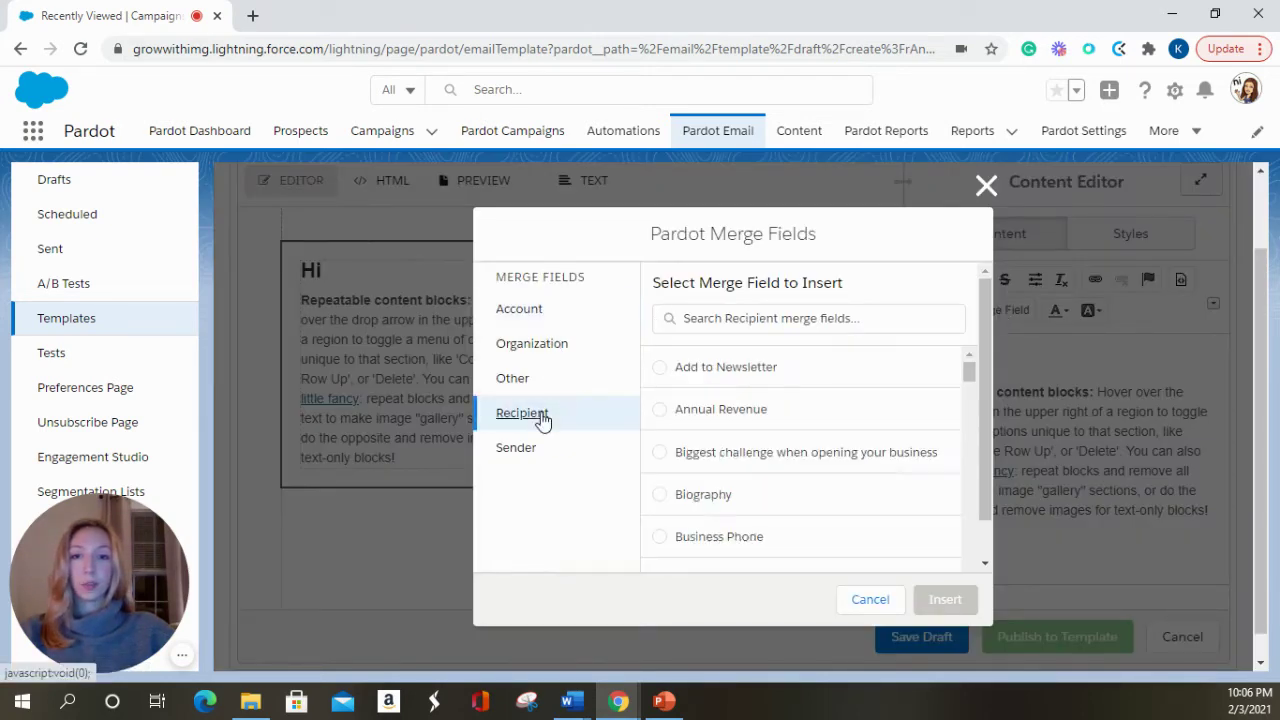
pyautogui.scroll(-6, 800, 410)
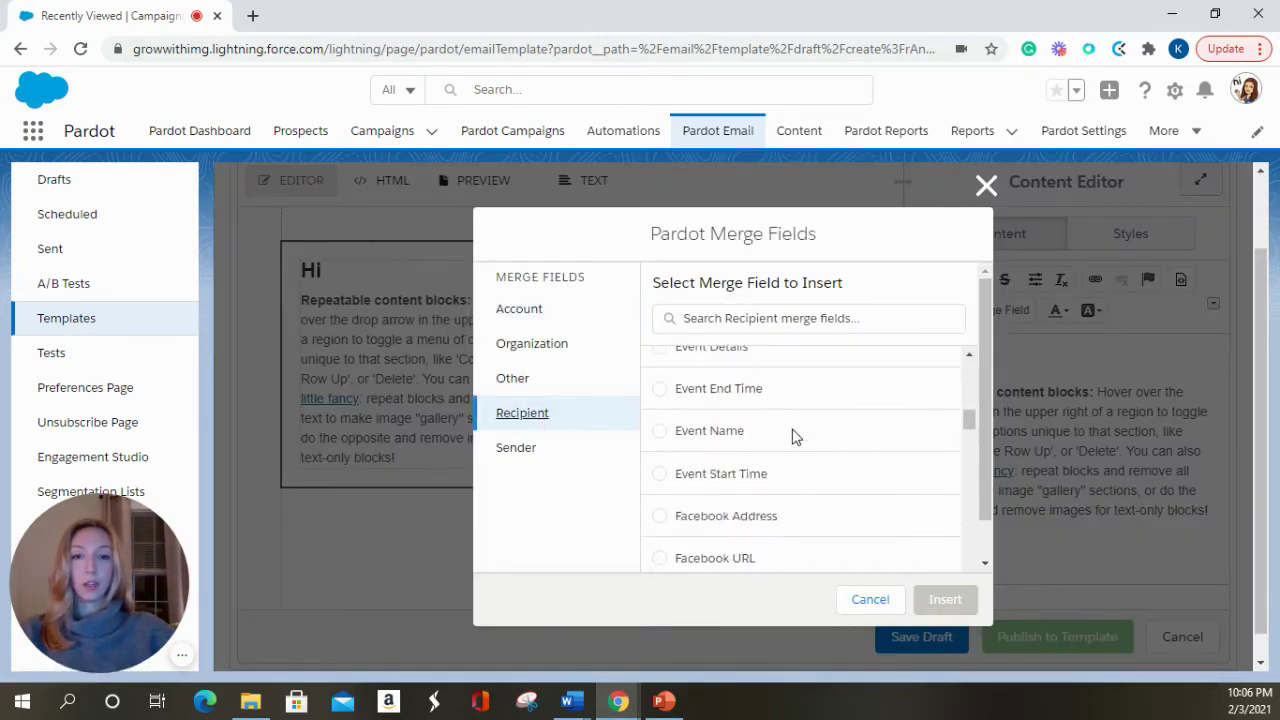
pyautogui.scroll(1, 795, 436)
pyautogui.scroll(-4, 795, 436)
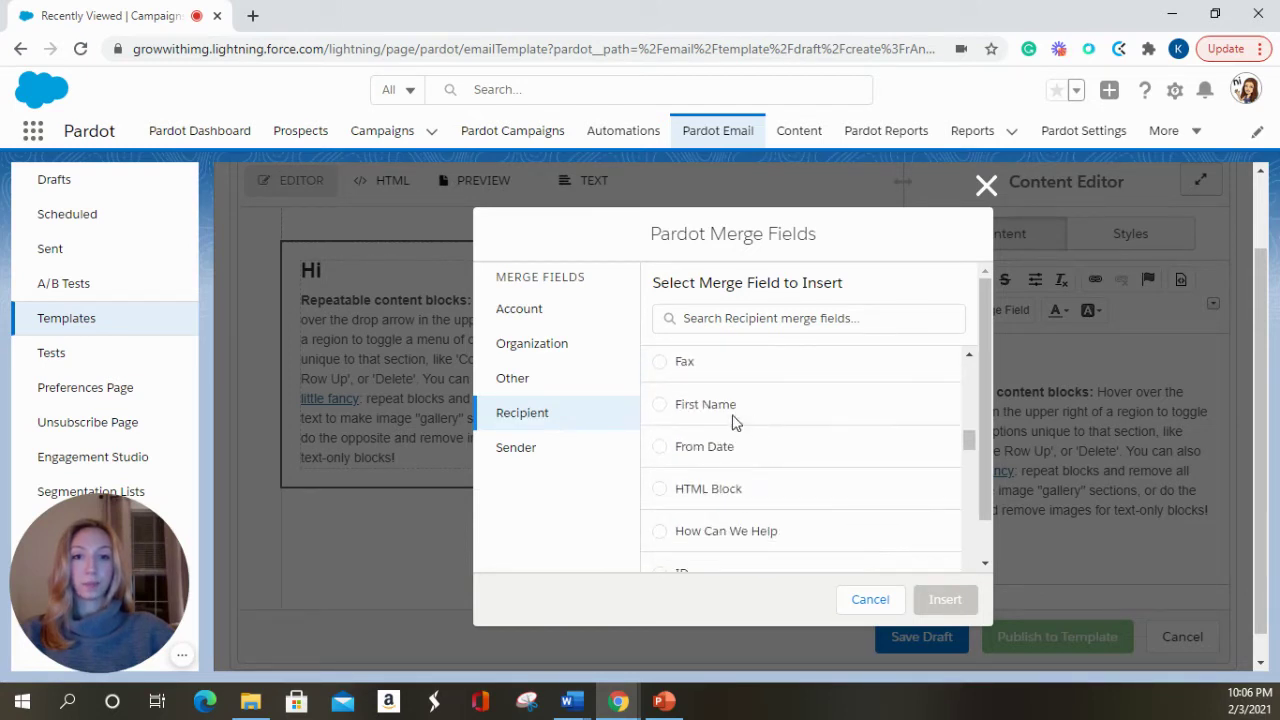
pyautogui.click(713, 403)
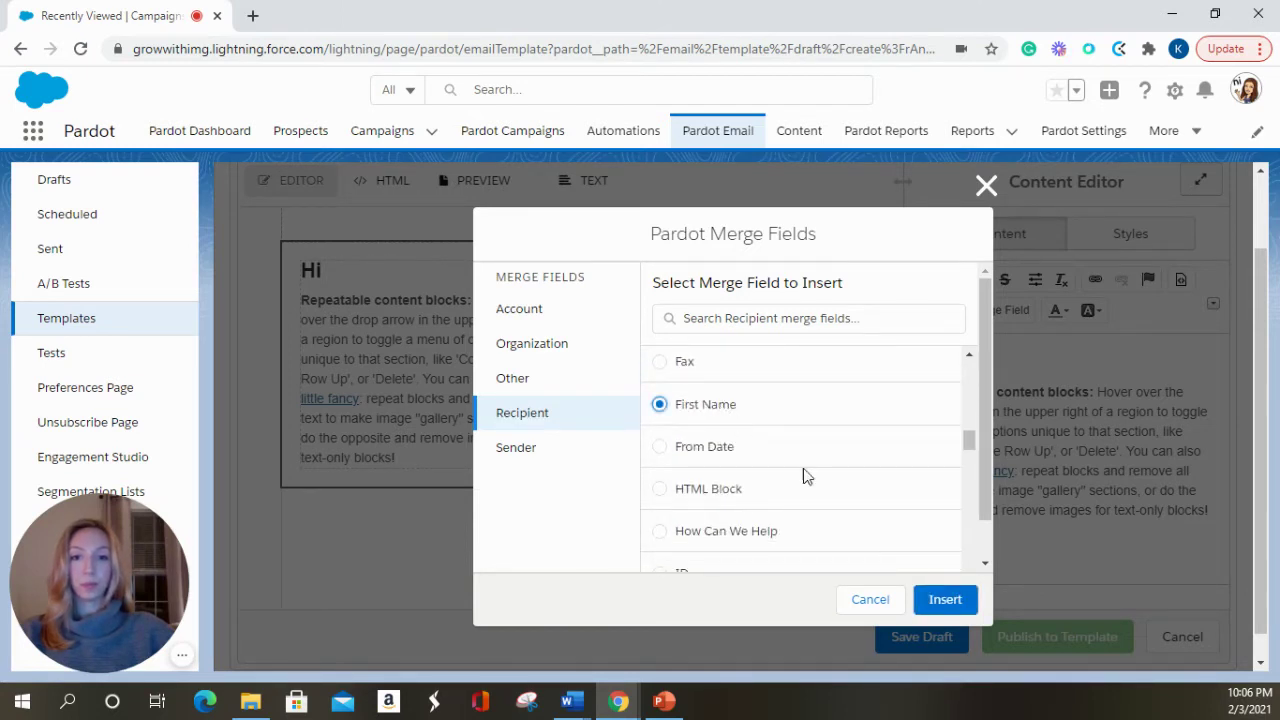
pyautogui.click(944, 601)
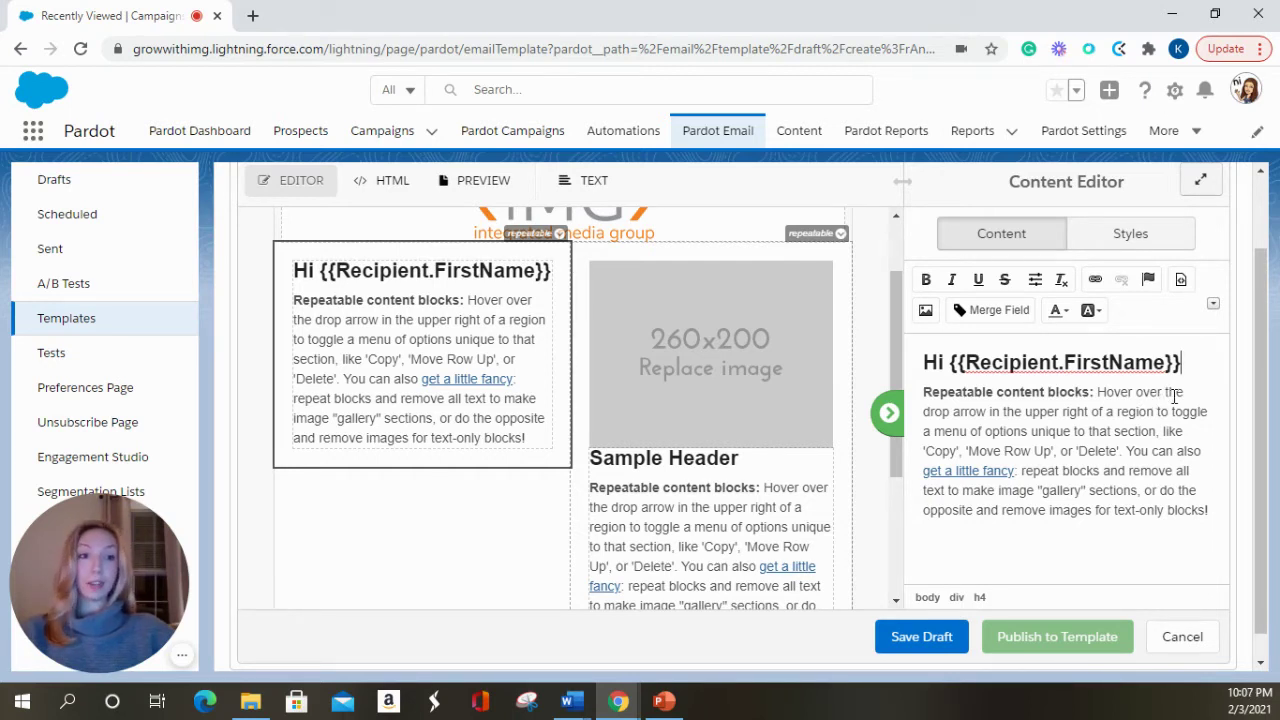
pyautogui.write(',')
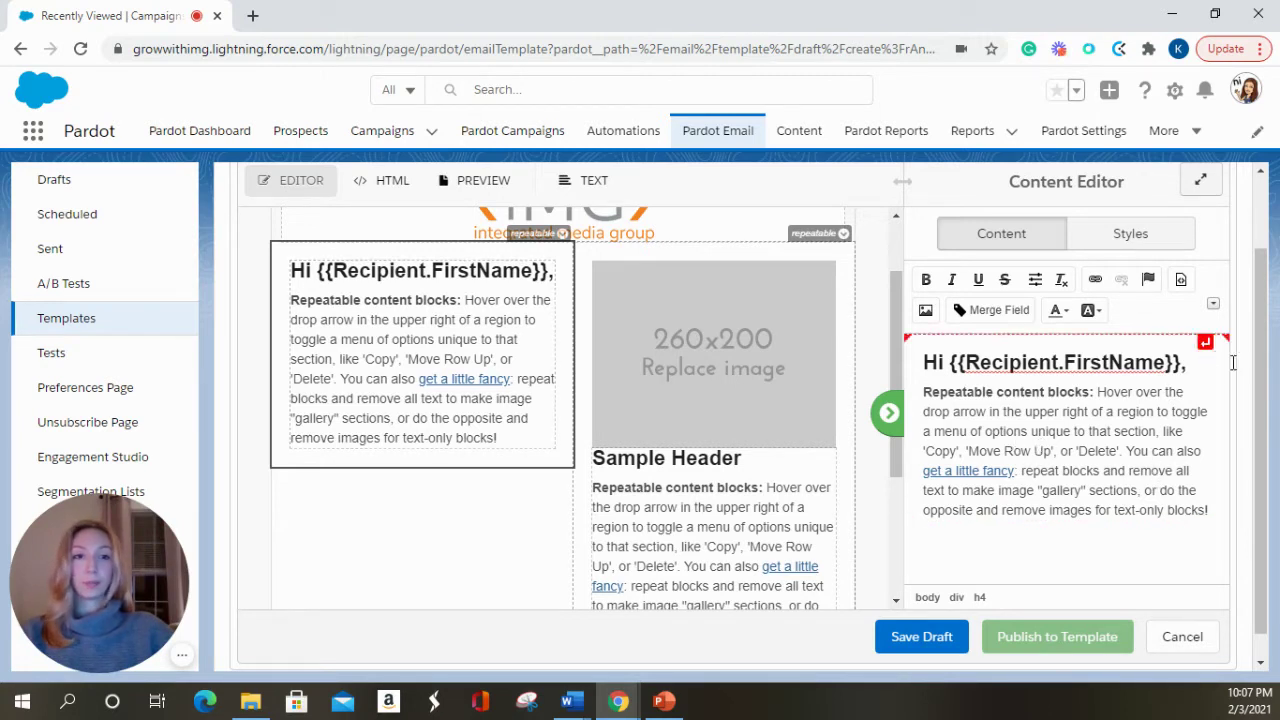
pyautogui.press('Return')
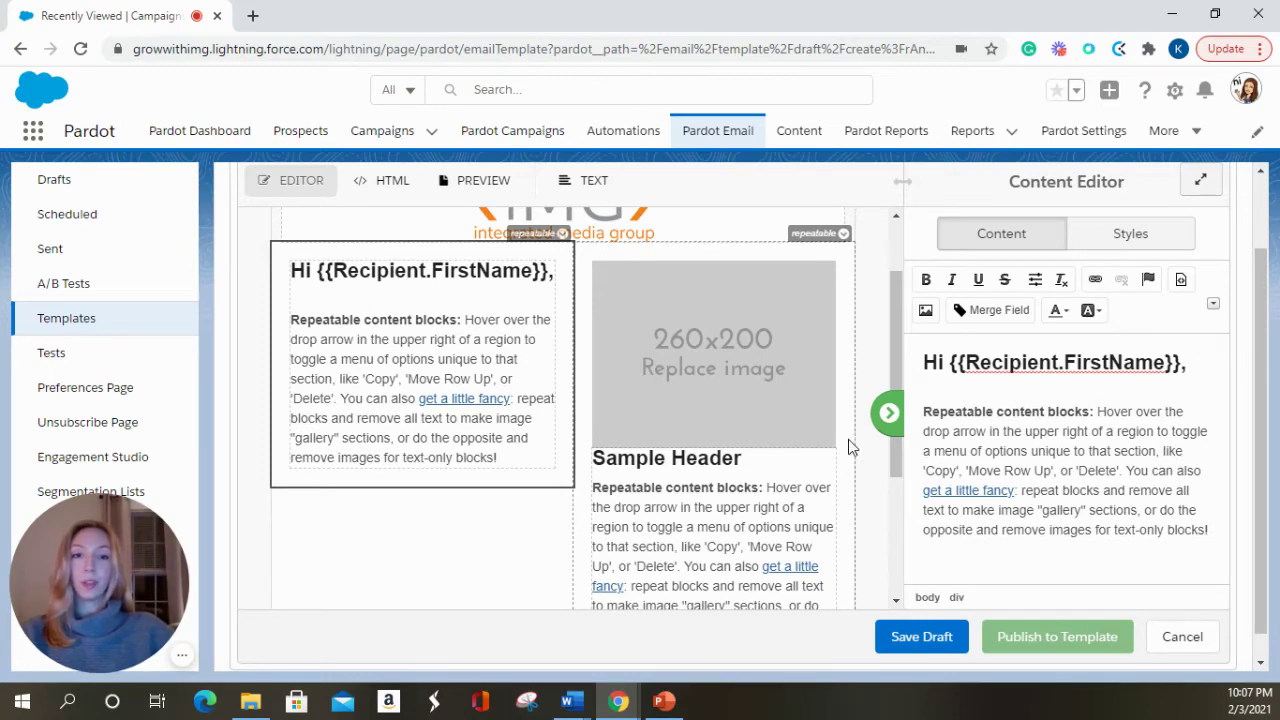
# - Insert AddThis sharing buttons for email, Twitter, LinkedIn and Facebook into the empty footer
pyautogui.scroll(-3, 848, 444)
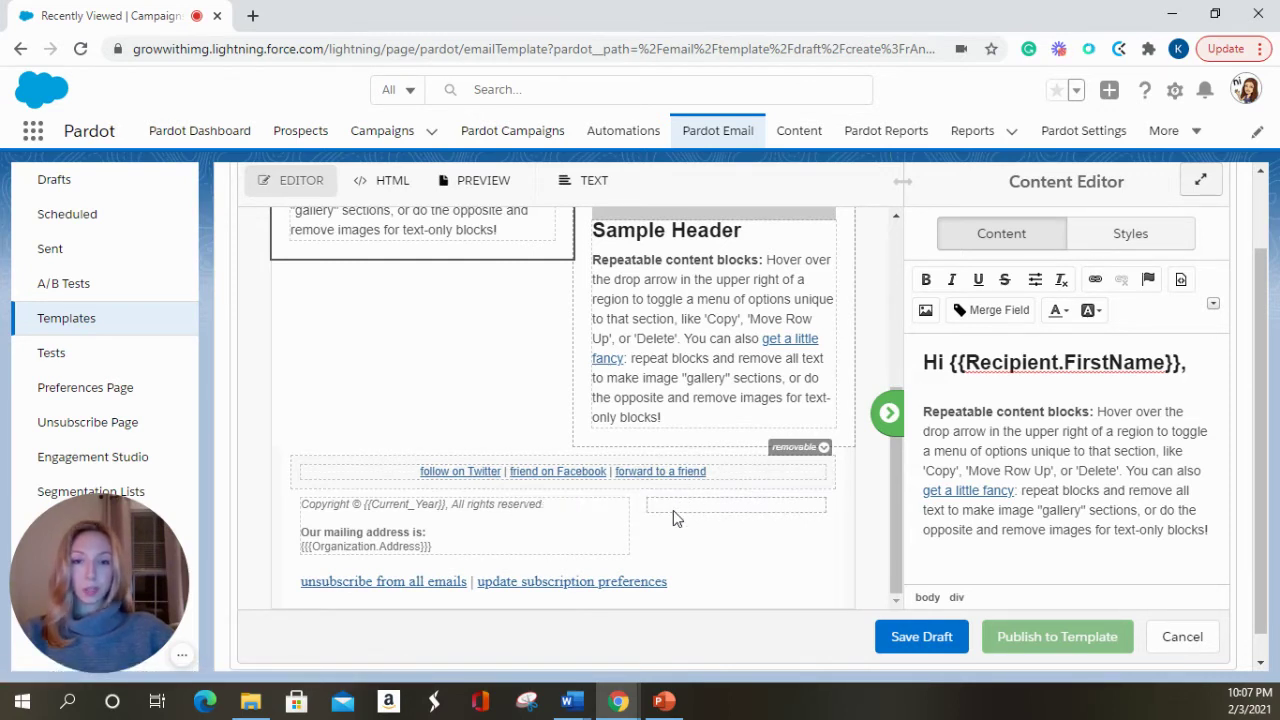
pyautogui.click(737, 514)
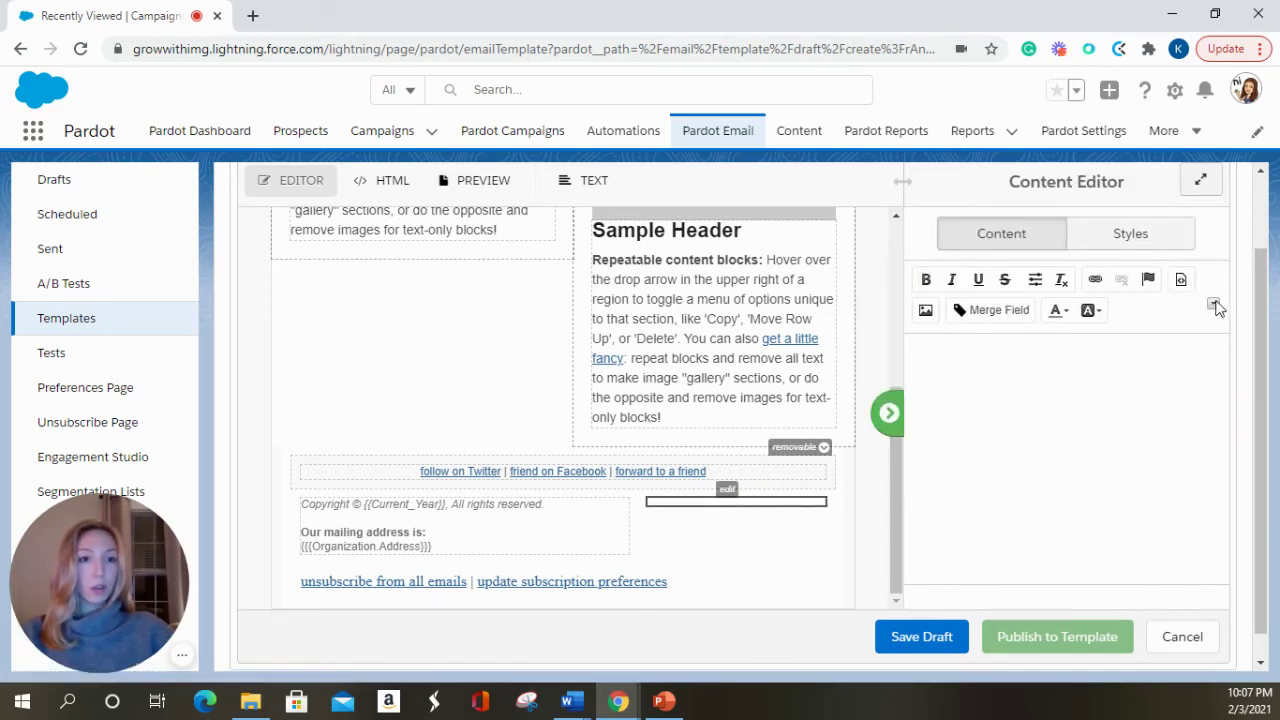
pyautogui.click(1214, 304)
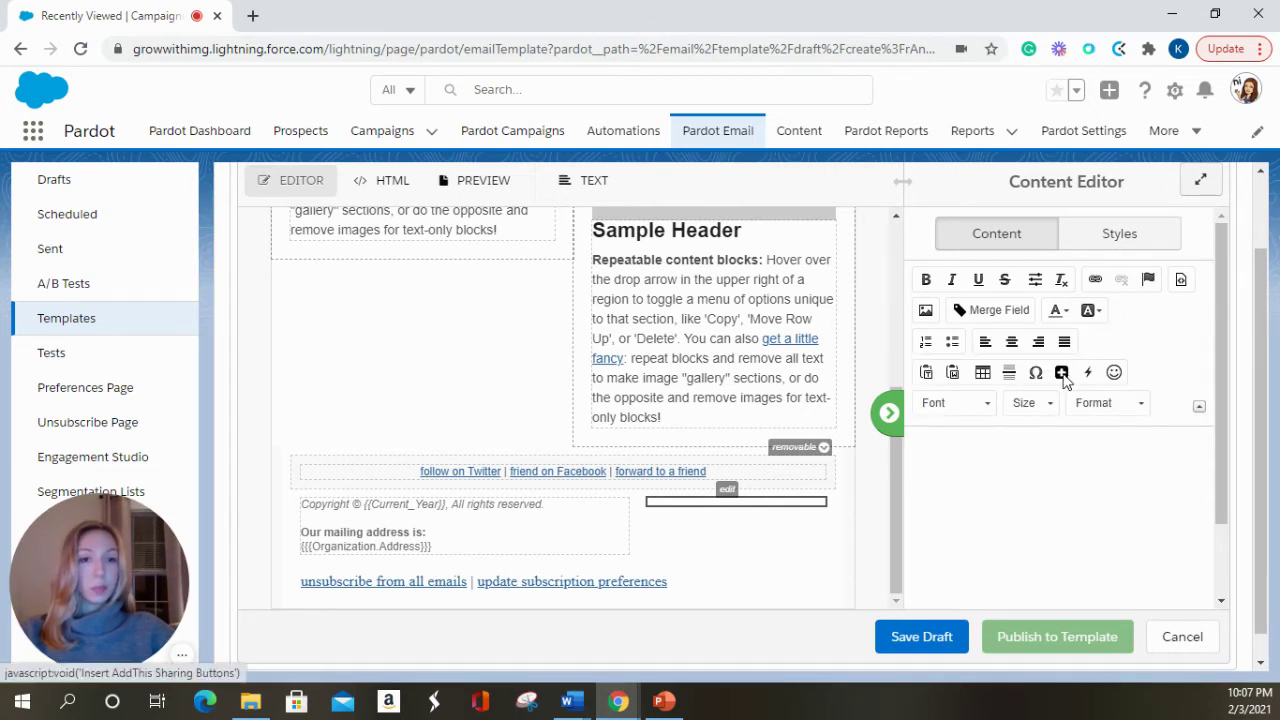
pyautogui.click(1063, 375)
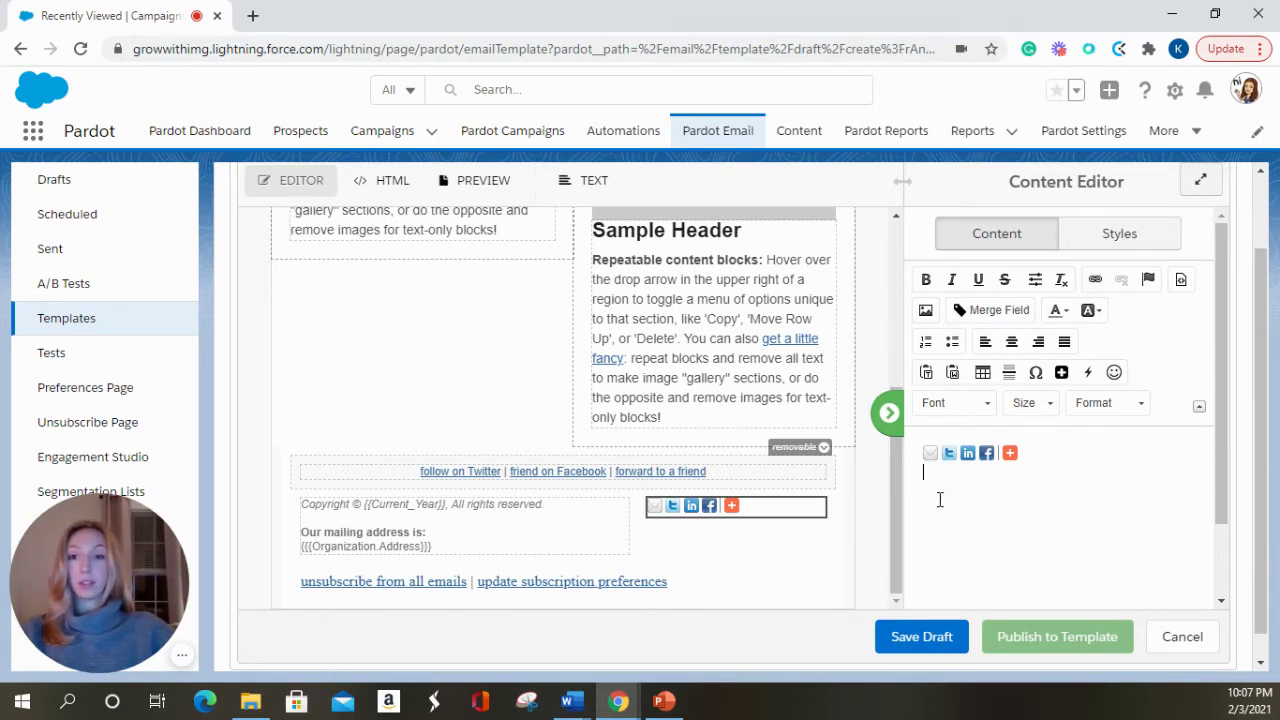
pyautogui.scroll(-1, 670, 572)
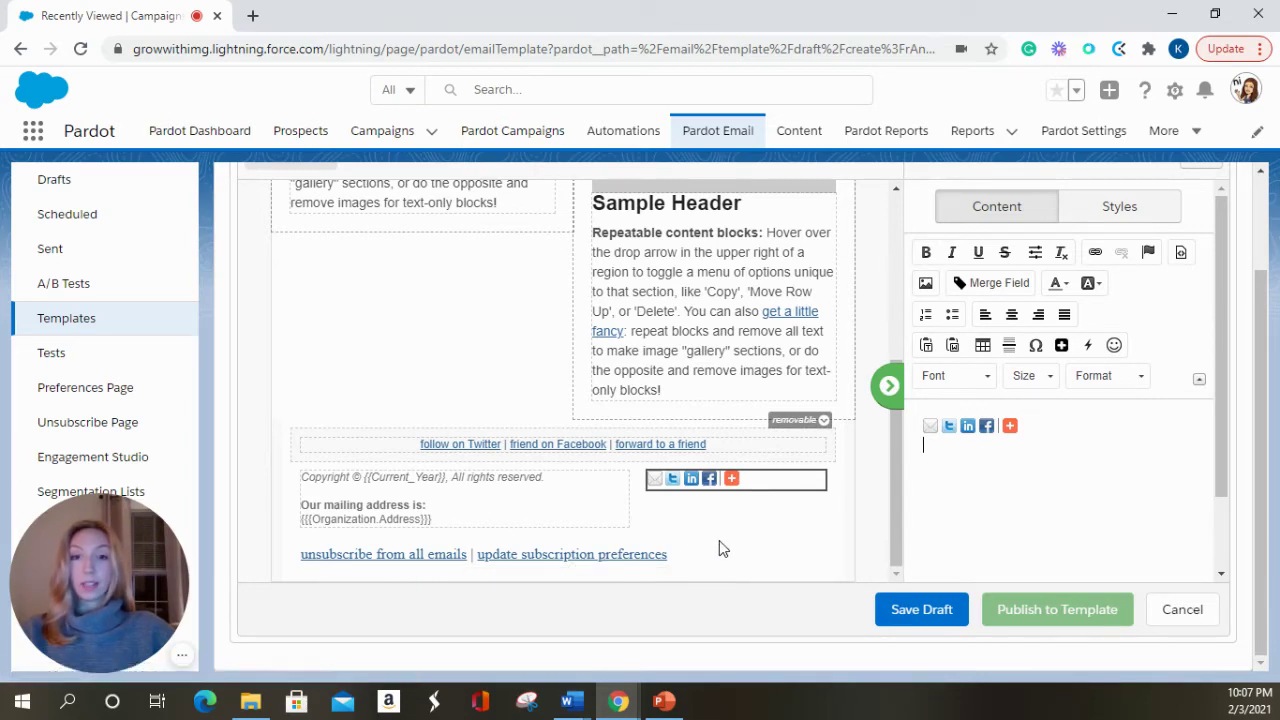
# - Delete the placeholder preheader teaser paragraph at the top of the Sample email
pyautogui.scroll(3, 719, 540)
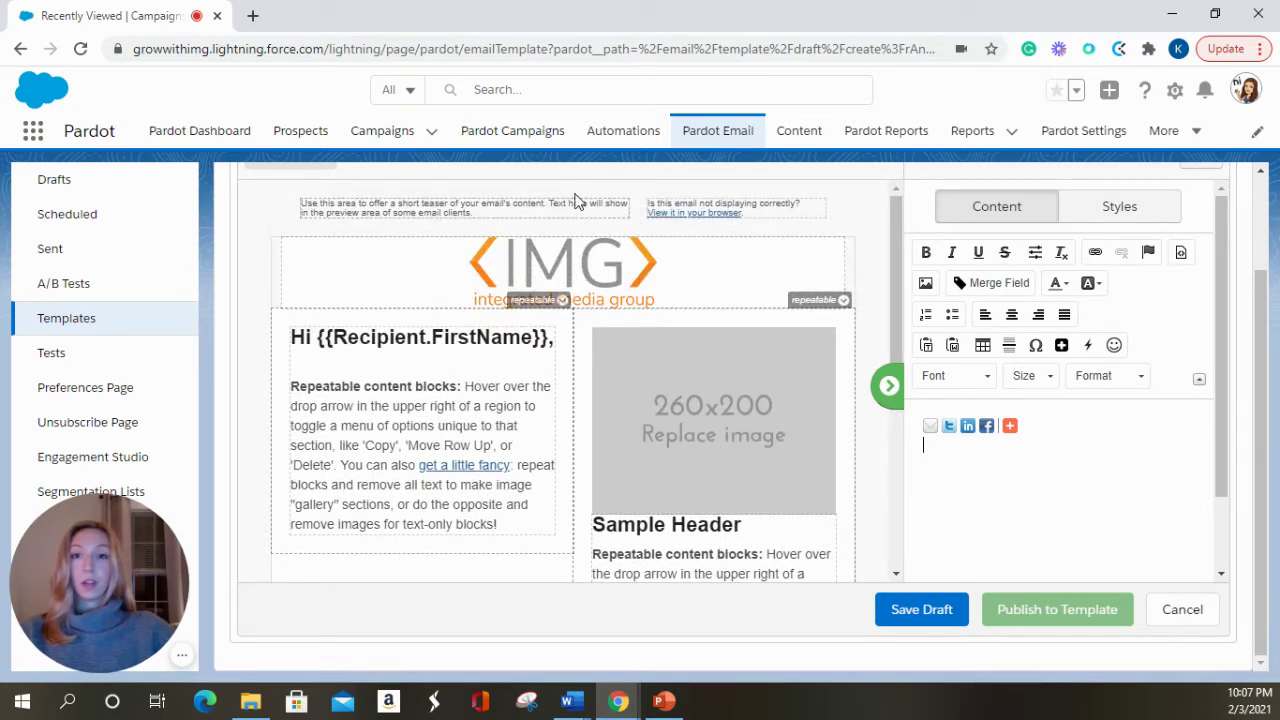
pyautogui.click(519, 220)
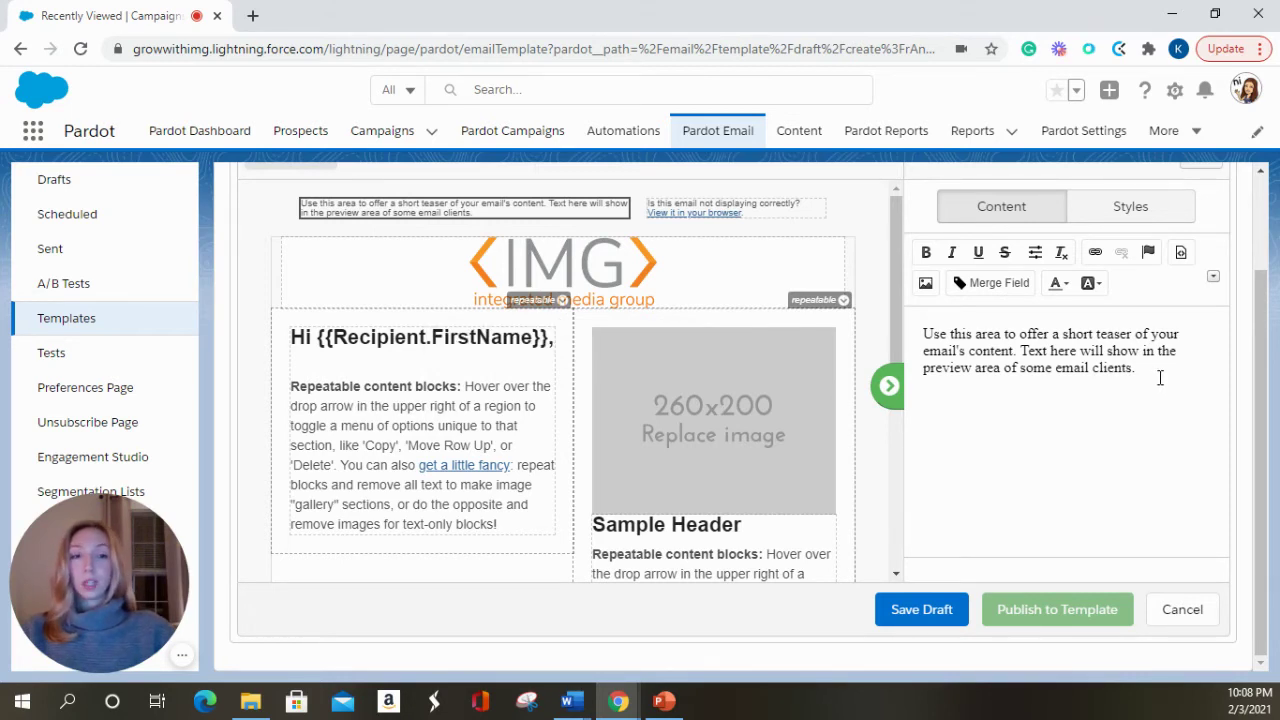
pyautogui.moveTo(1160, 376); pyautogui.dragTo(921, 334)
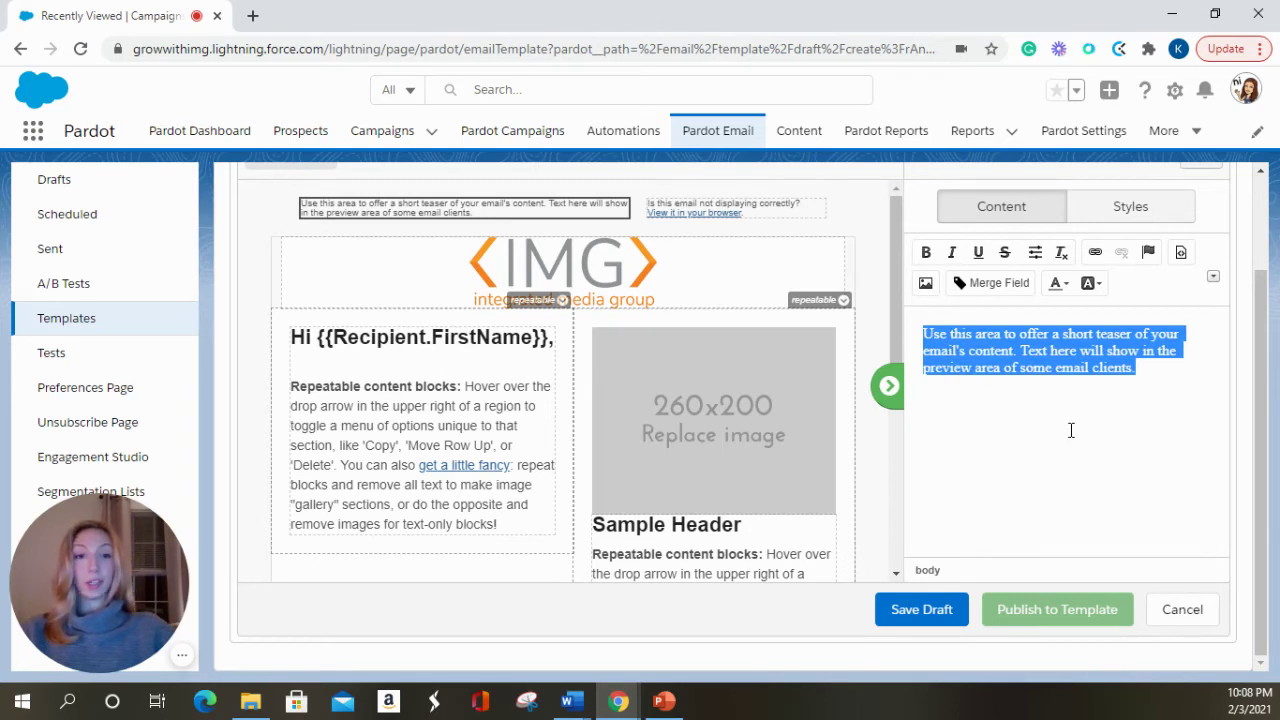
pyautogui.press('BackSpace')
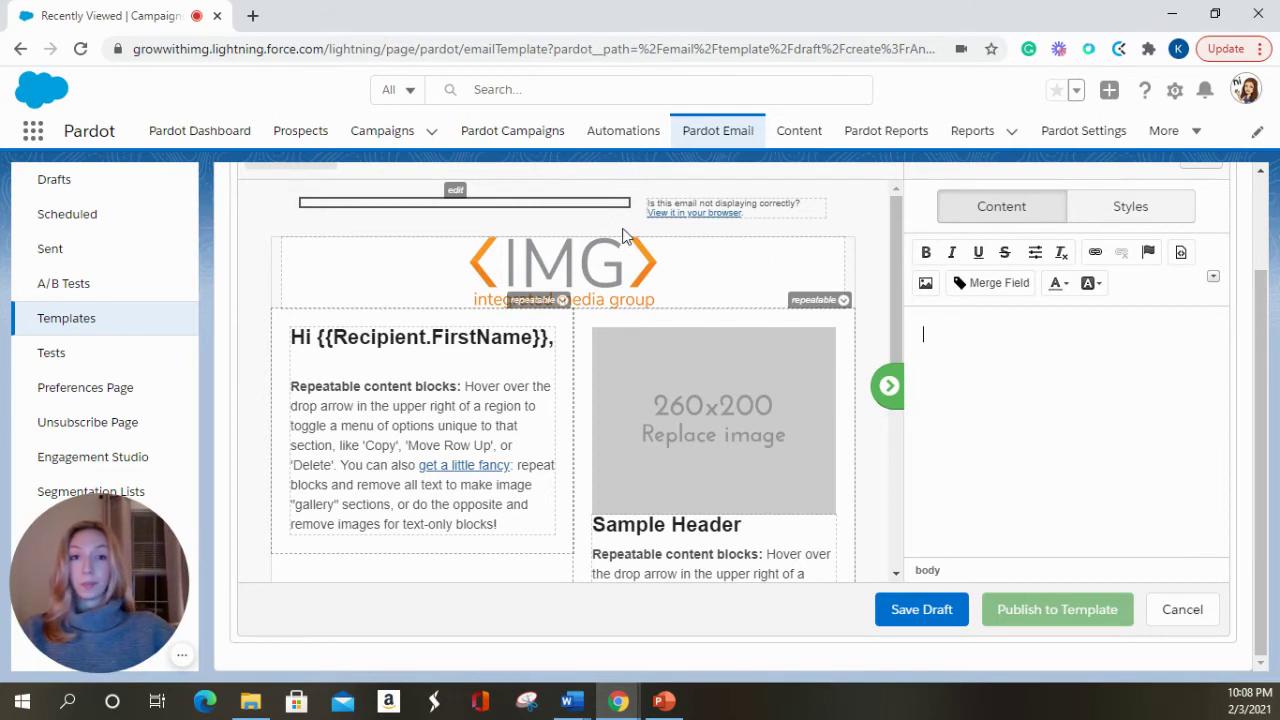
pyautogui.scroll(2, 954, 389)
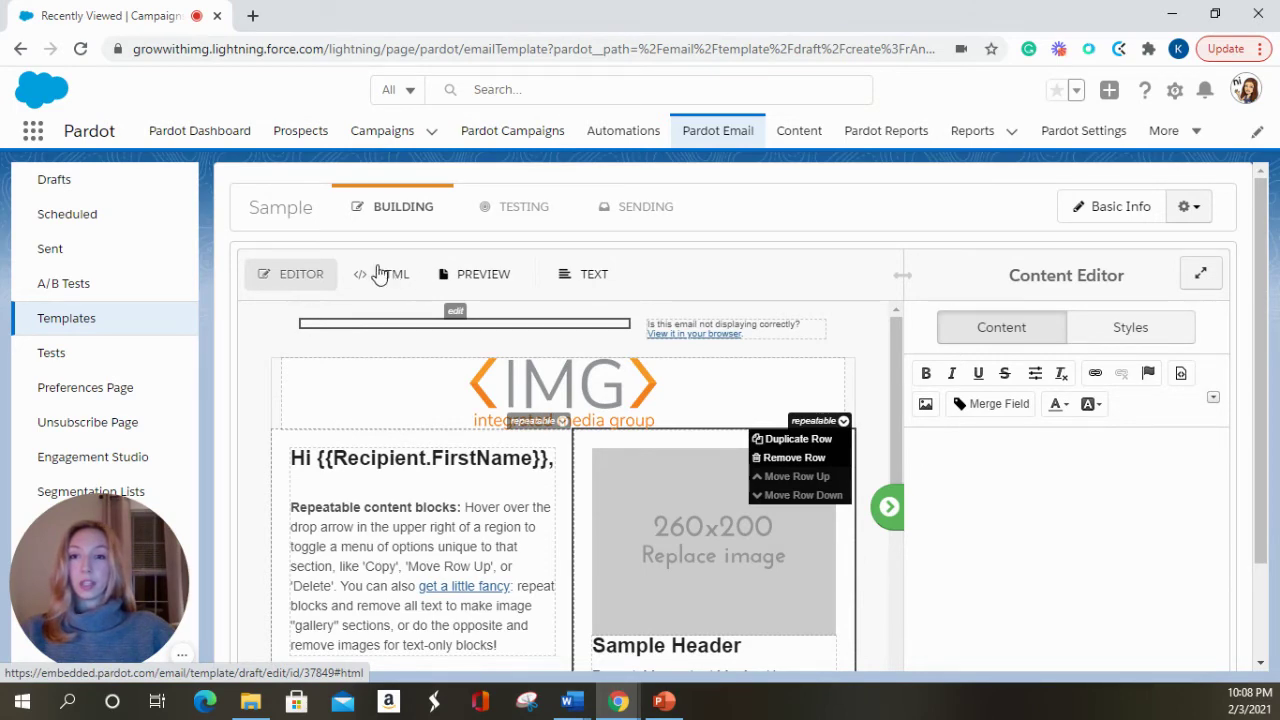
pyautogui.click(385, 282)
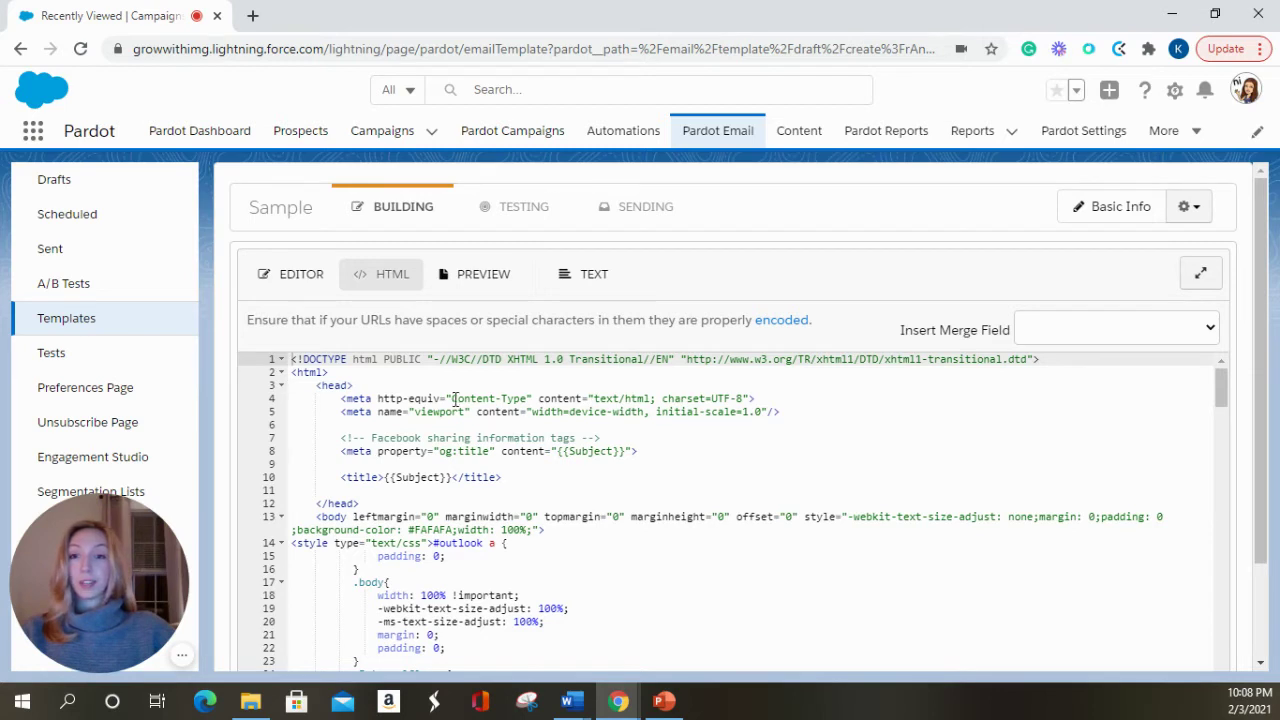
pyautogui.click(320, 279)
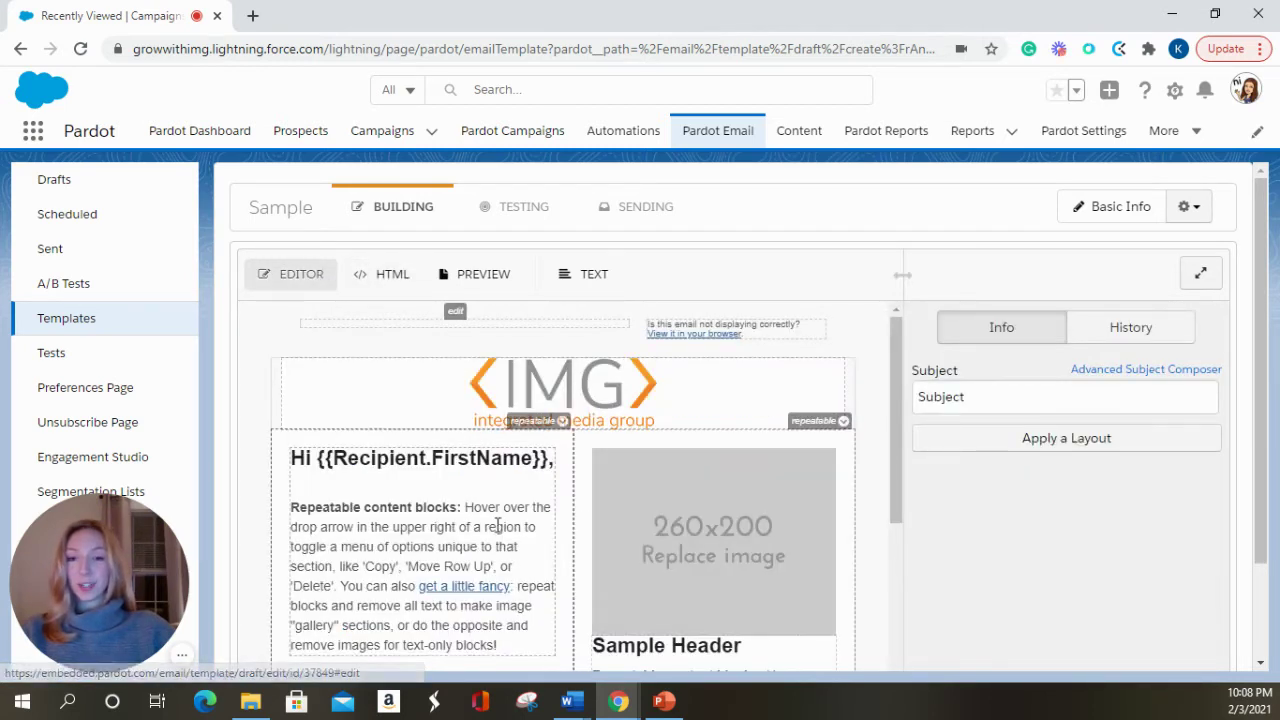
pyautogui.click(530, 385)
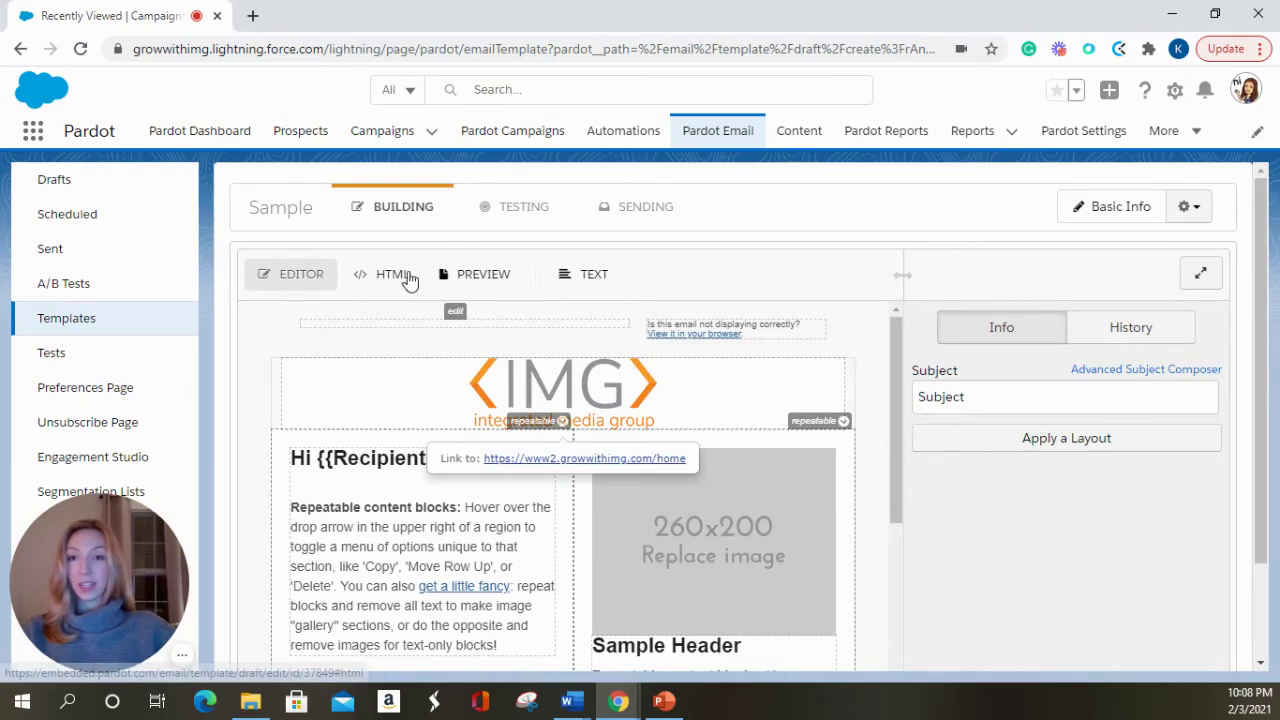
# - Give the logo header block a white (#ffffff) background in its Styles settings
pyautogui.moveTo(562, 421)
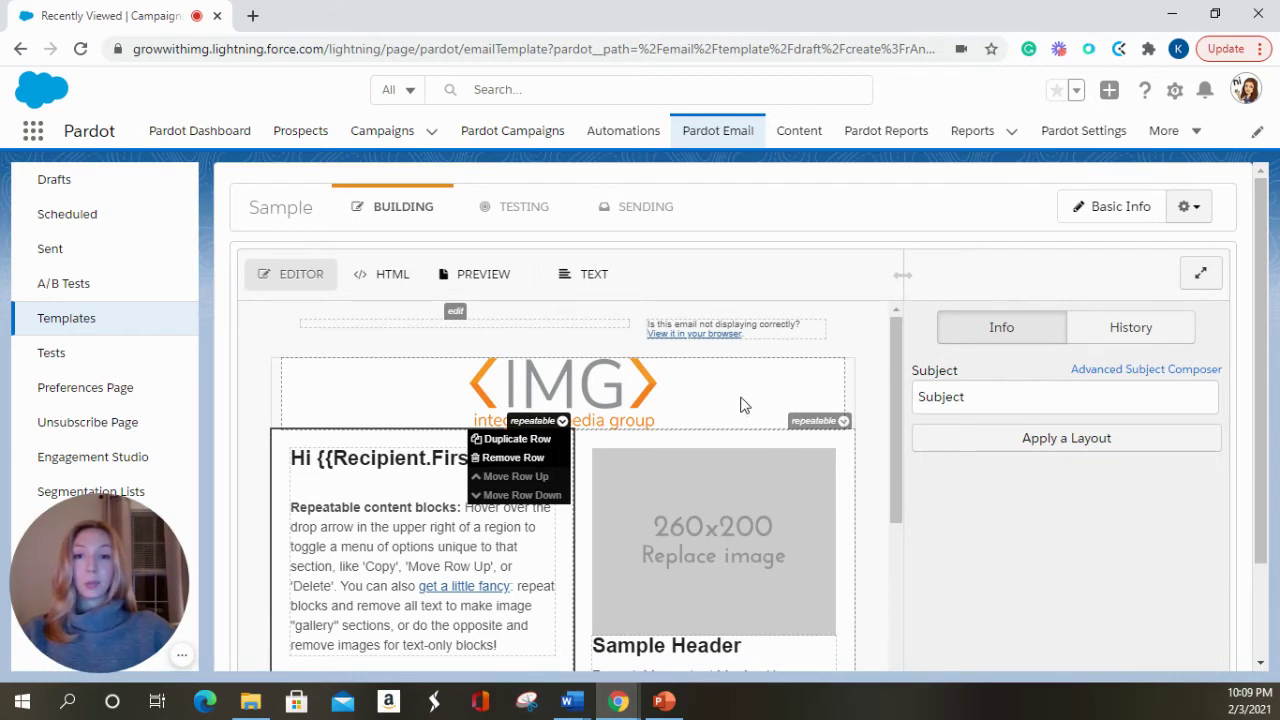
pyautogui.click(743, 401)
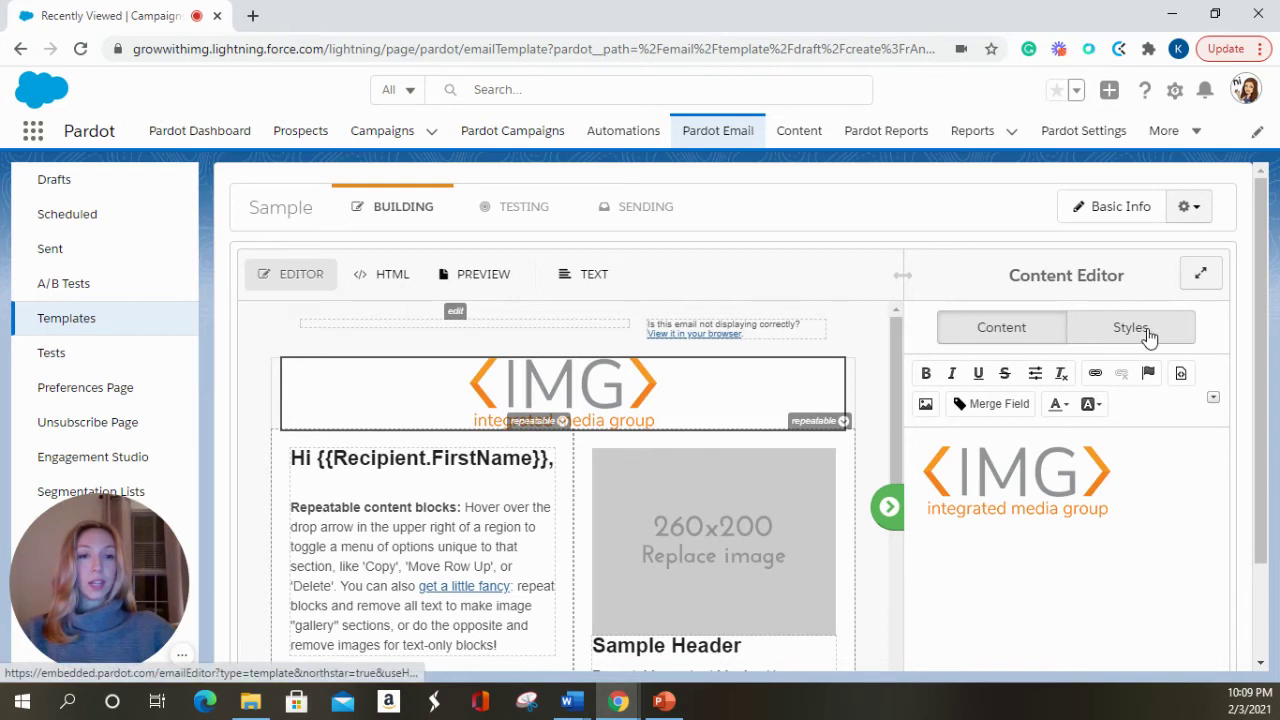
pyautogui.click(1131, 328)
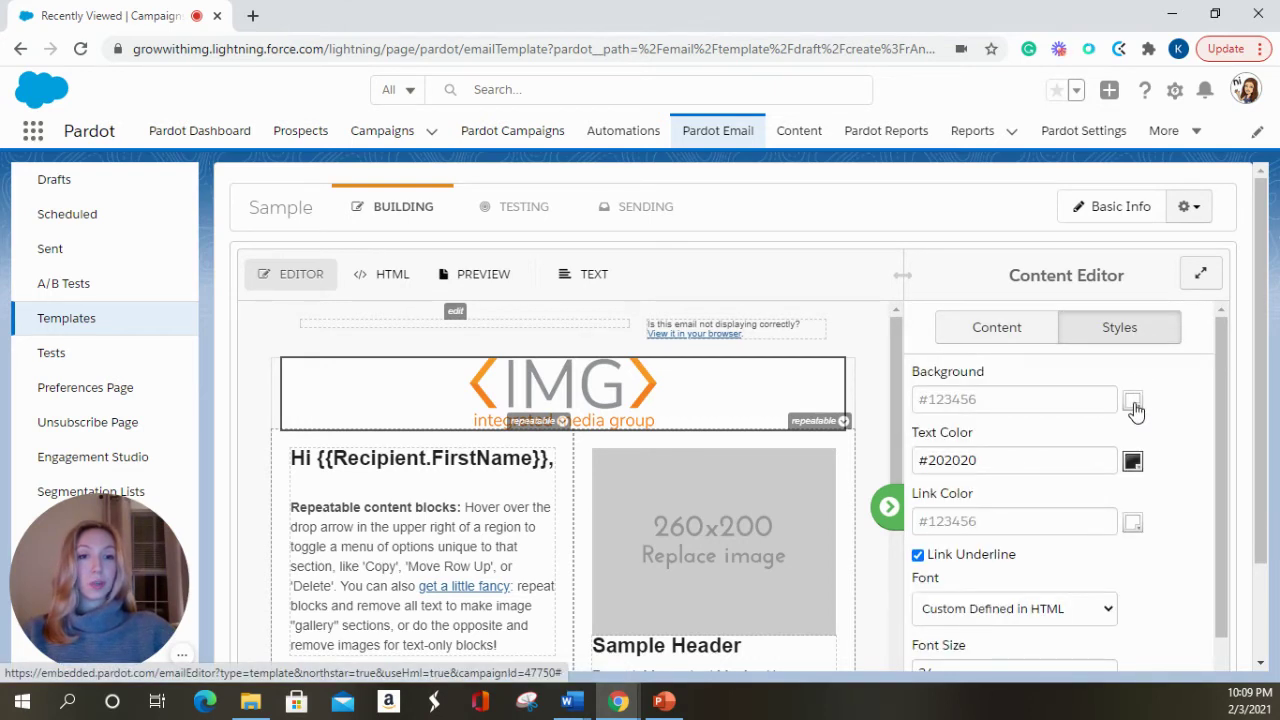
pyautogui.moveTo(843, 421)
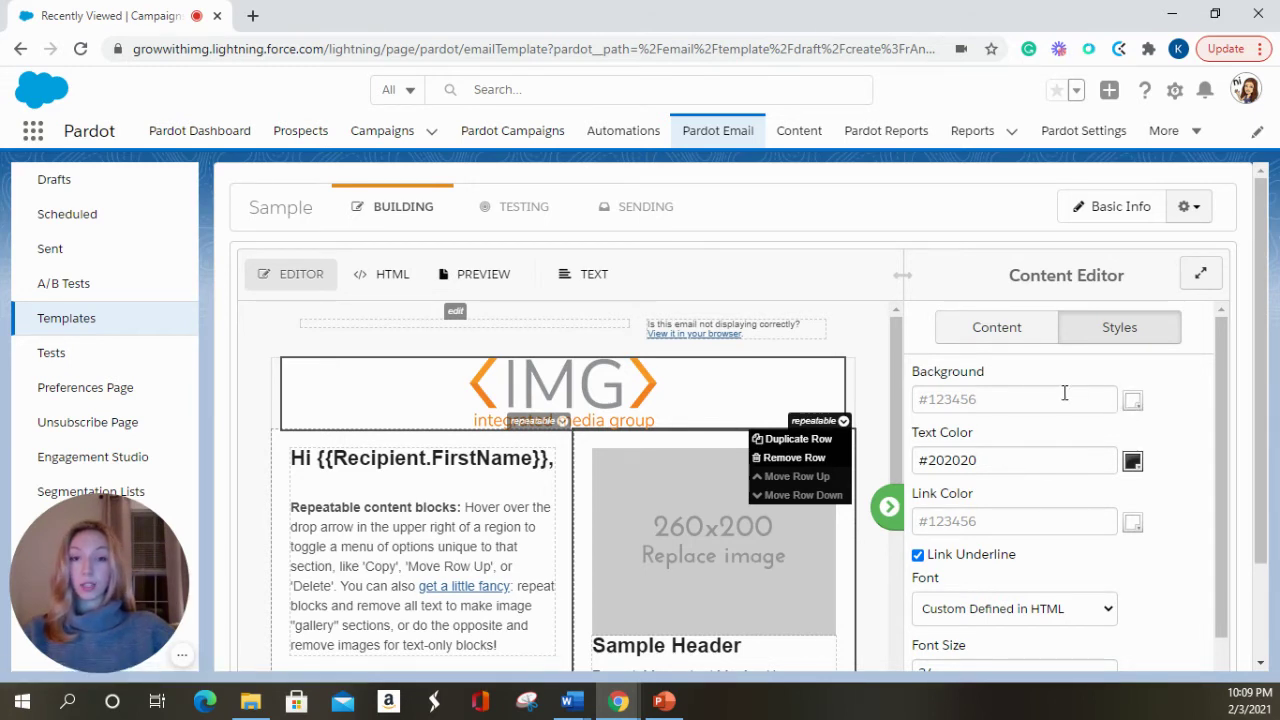
pyautogui.click(1136, 404)
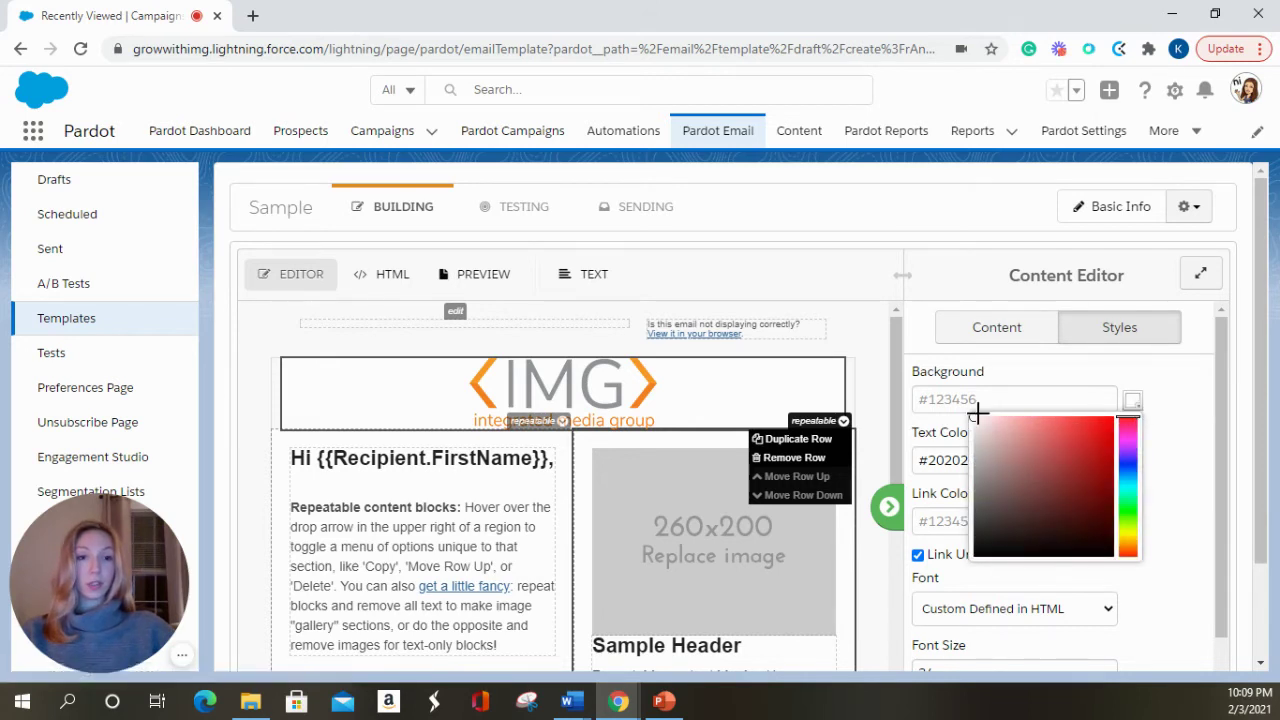
pyautogui.moveTo(977, 414); pyautogui.dragTo(1093, 430)
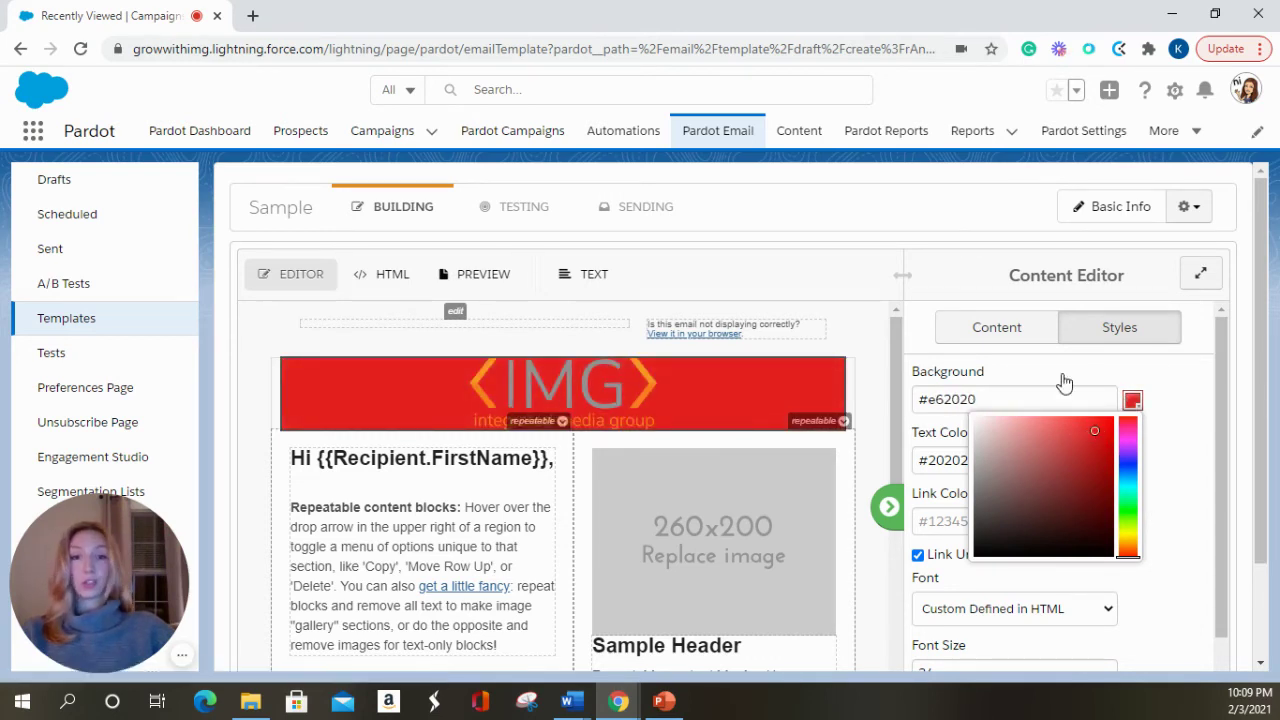
pyautogui.click(562, 421)
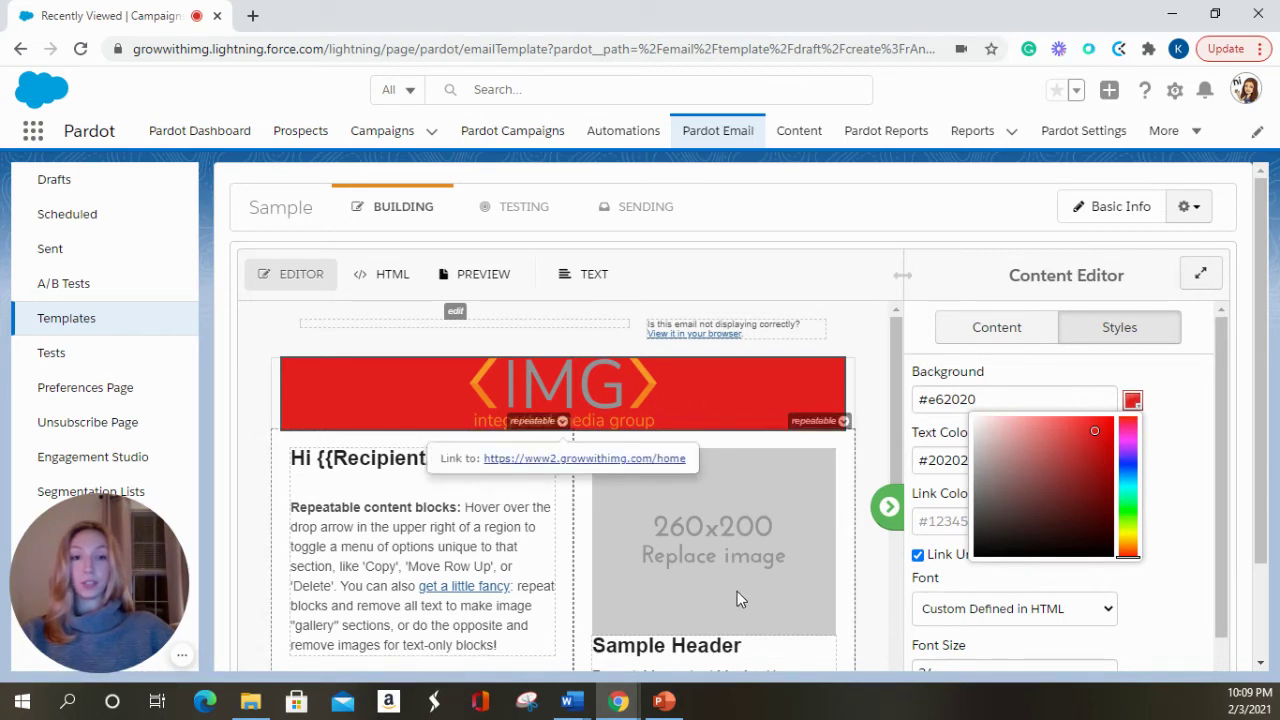
pyautogui.moveTo(1093, 432); pyautogui.dragTo(975, 418)
pyautogui.click(1200, 428)
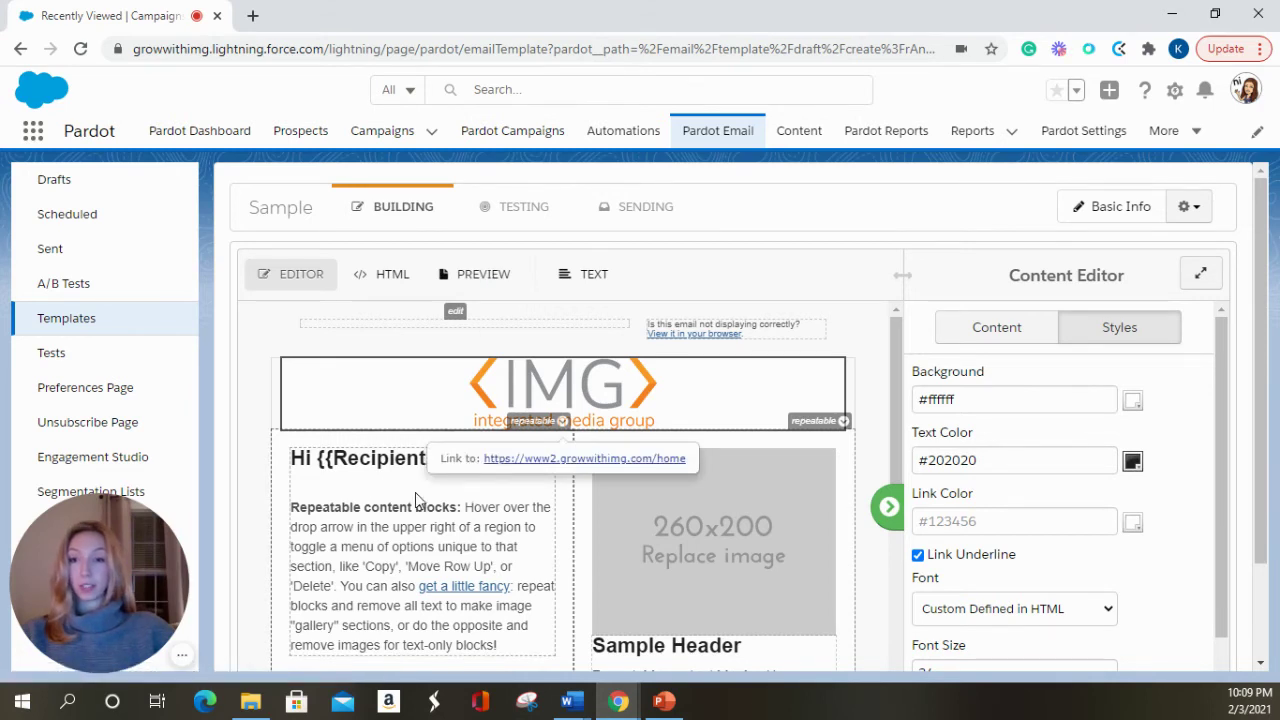
# - Preview the Sample email as a prospect chosen from the Preview as a Prospect list
pyautogui.click(490, 278)
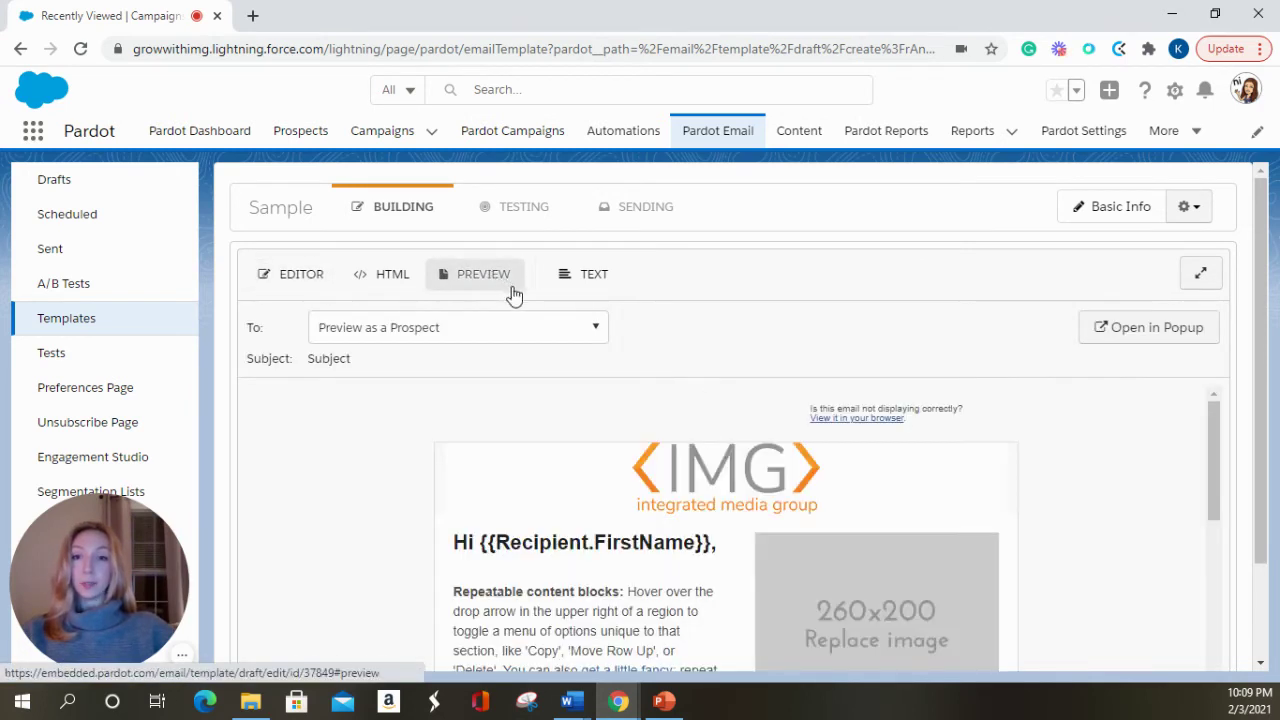
pyautogui.scroll(-1, 747, 274)
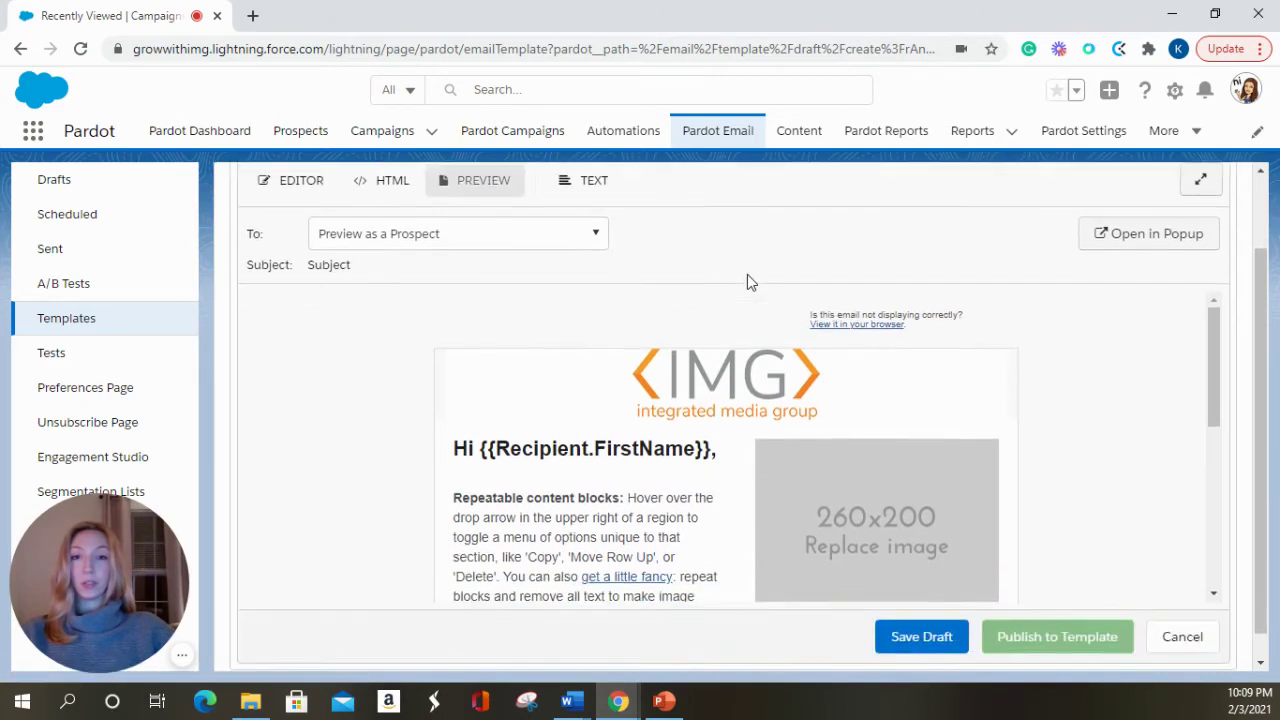
pyautogui.click(587, 236)
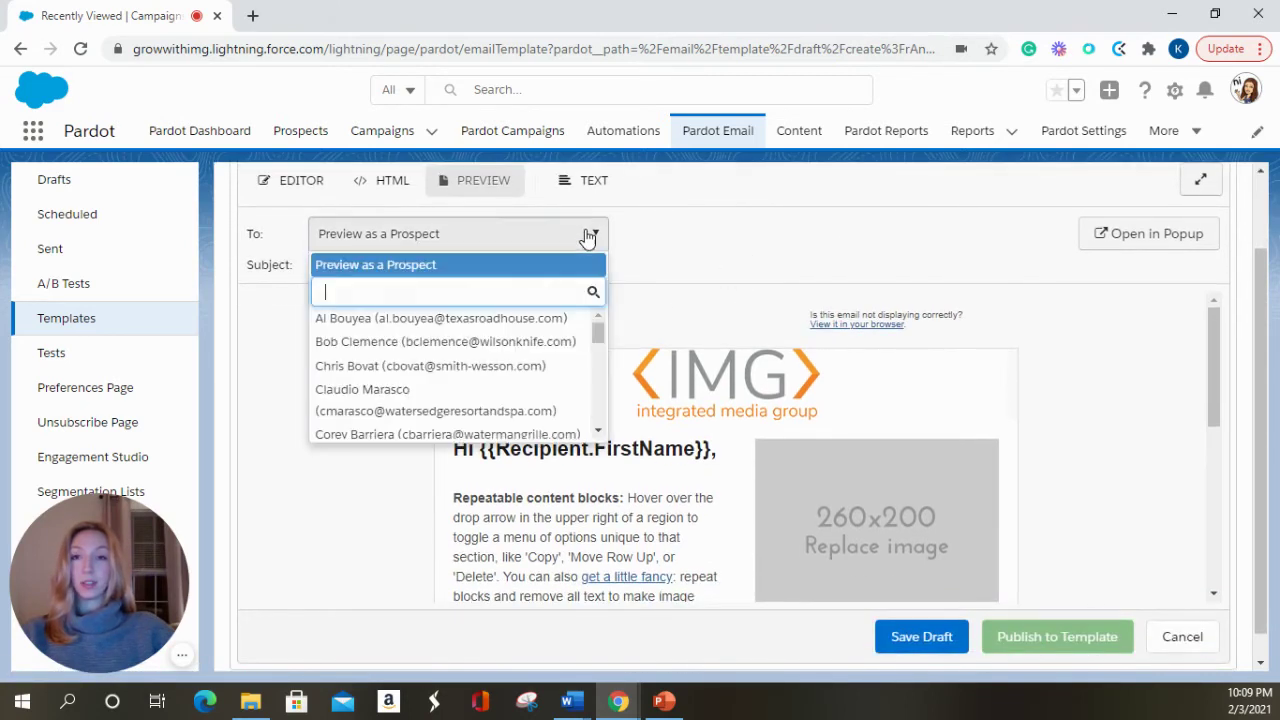
pyautogui.click(547, 320)
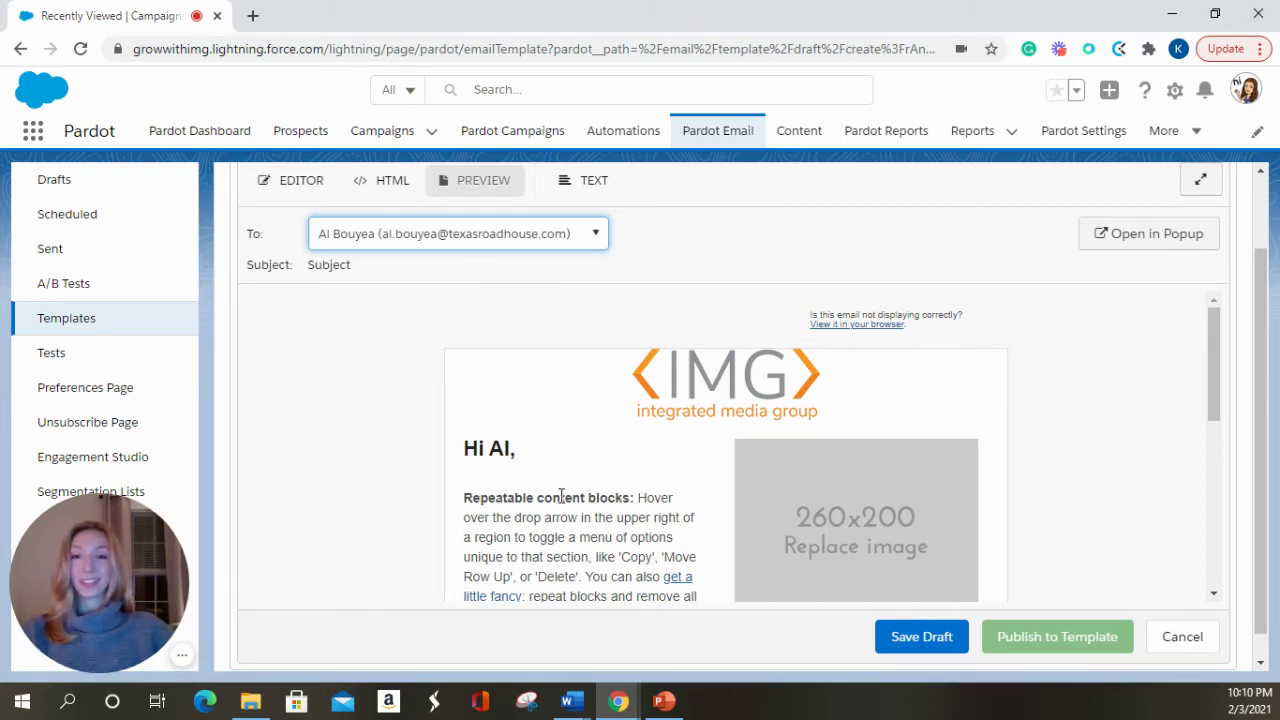
pyautogui.scroll(1, 561, 496)
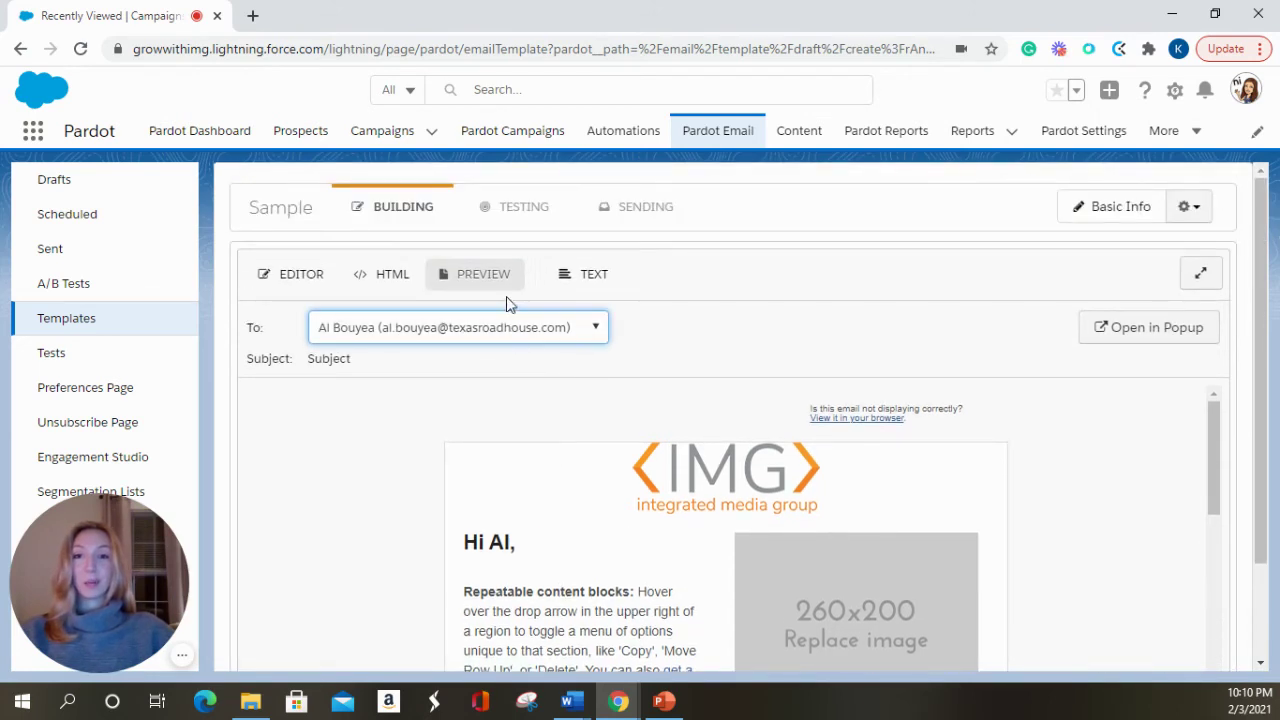
# - Regenerate the TEXT version from the HTML, overwriting the existing text
pyautogui.click(606, 280)
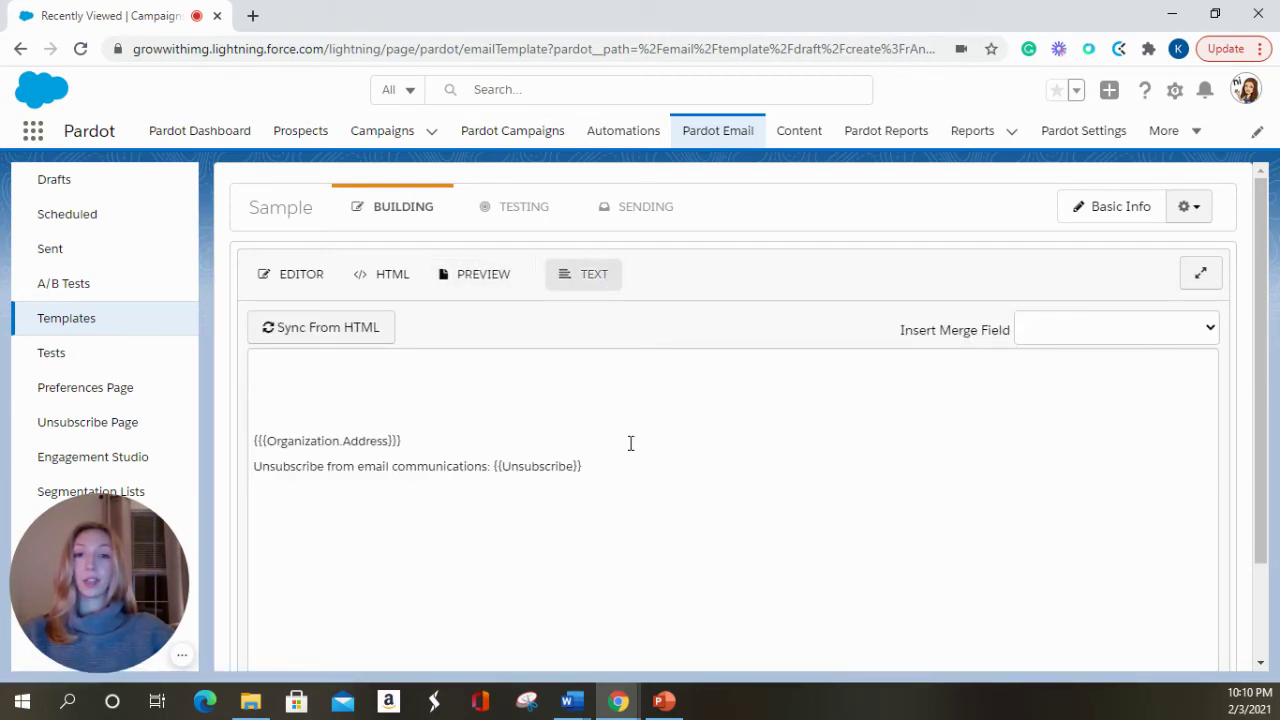
pyautogui.click(377, 336)
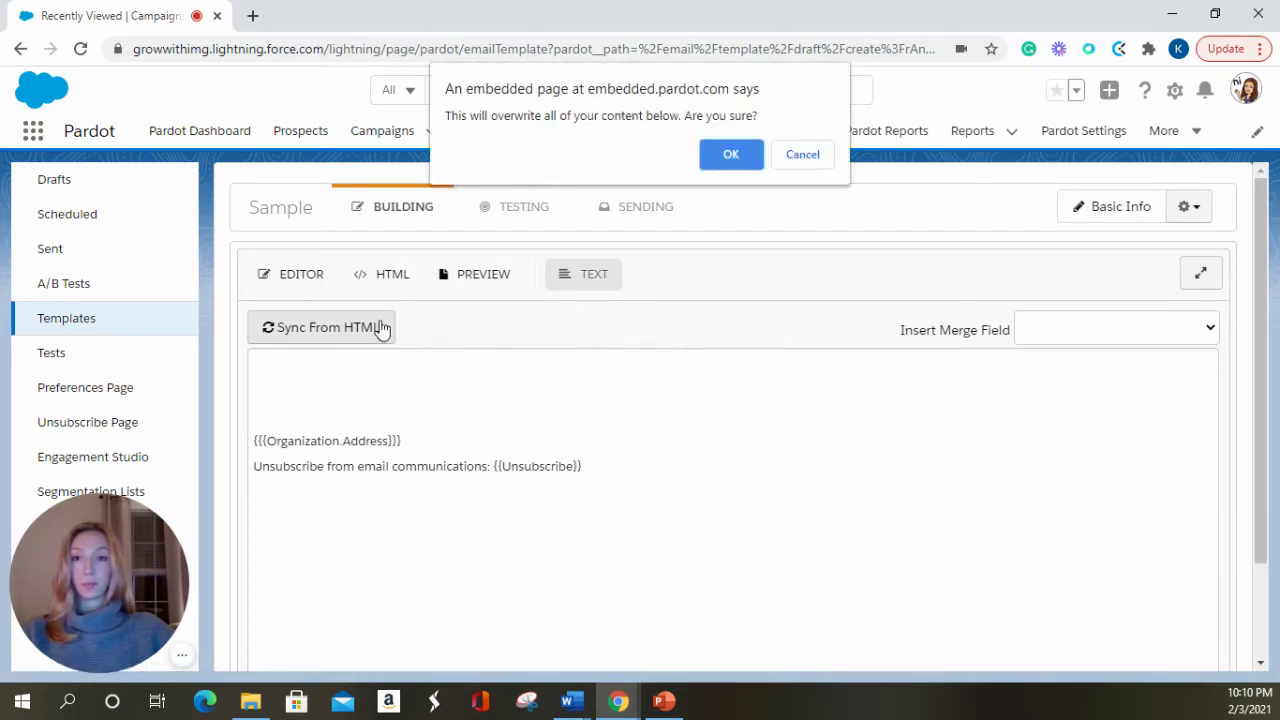
pyautogui.click(733, 156)
# - Remove the leading spaces and empty lines below {{View_Online}} in the text version
pyautogui.moveTo(481, 440); pyautogui.dragTo(227, 448)
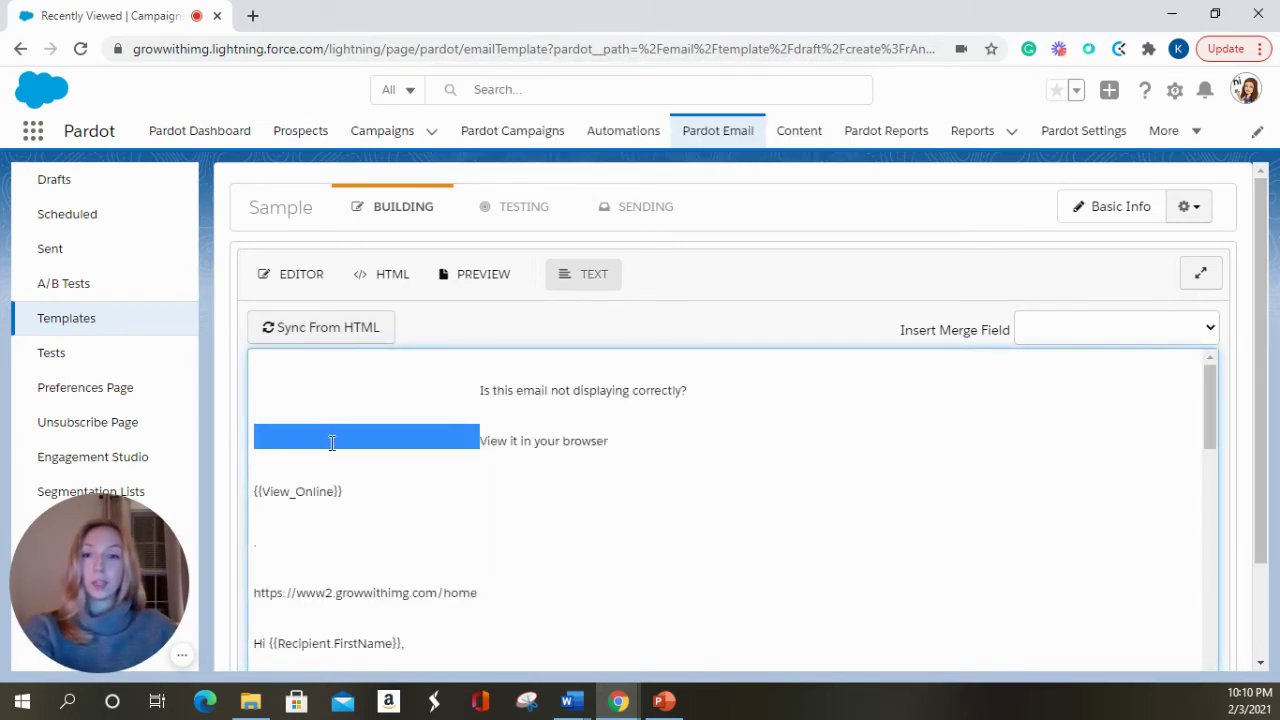
pyautogui.press('BackSpace')
pyautogui.moveTo(481, 391); pyautogui.dragTo(249, 393)
pyautogui.press('BackSpace')
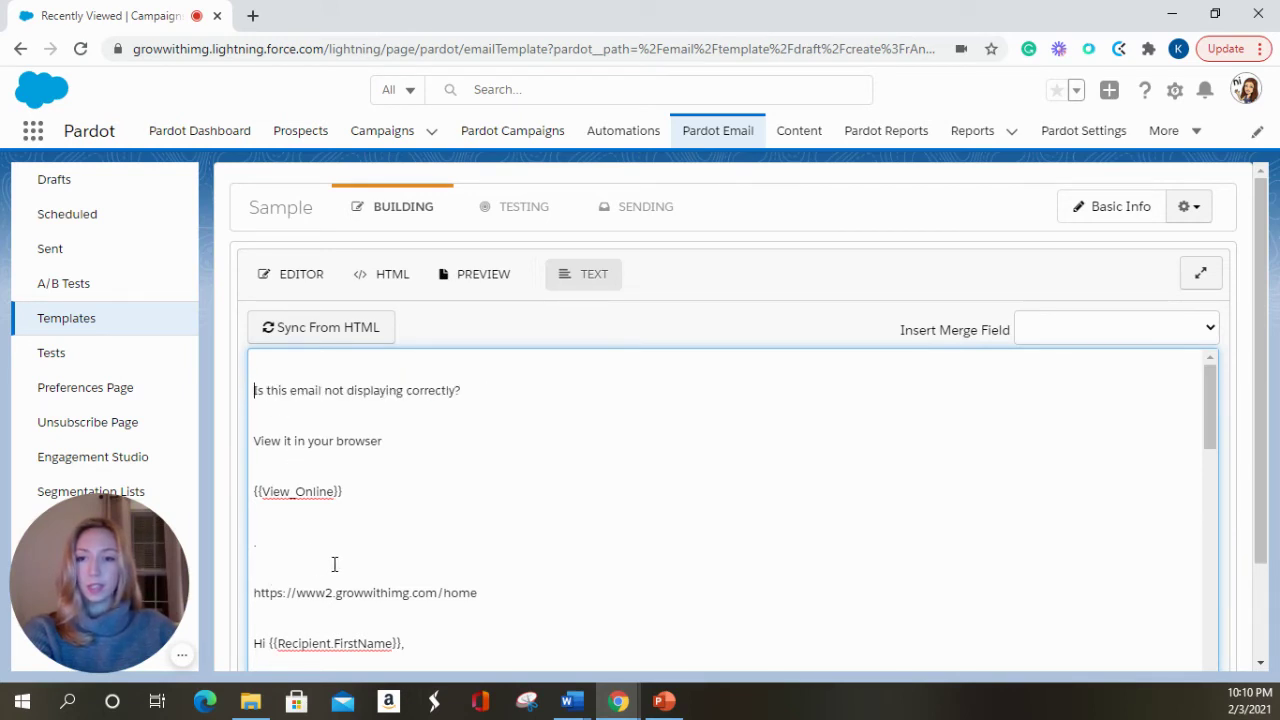
pyautogui.moveTo(337, 566); pyautogui.dragTo(251, 520)
pyautogui.press('BackSpace')
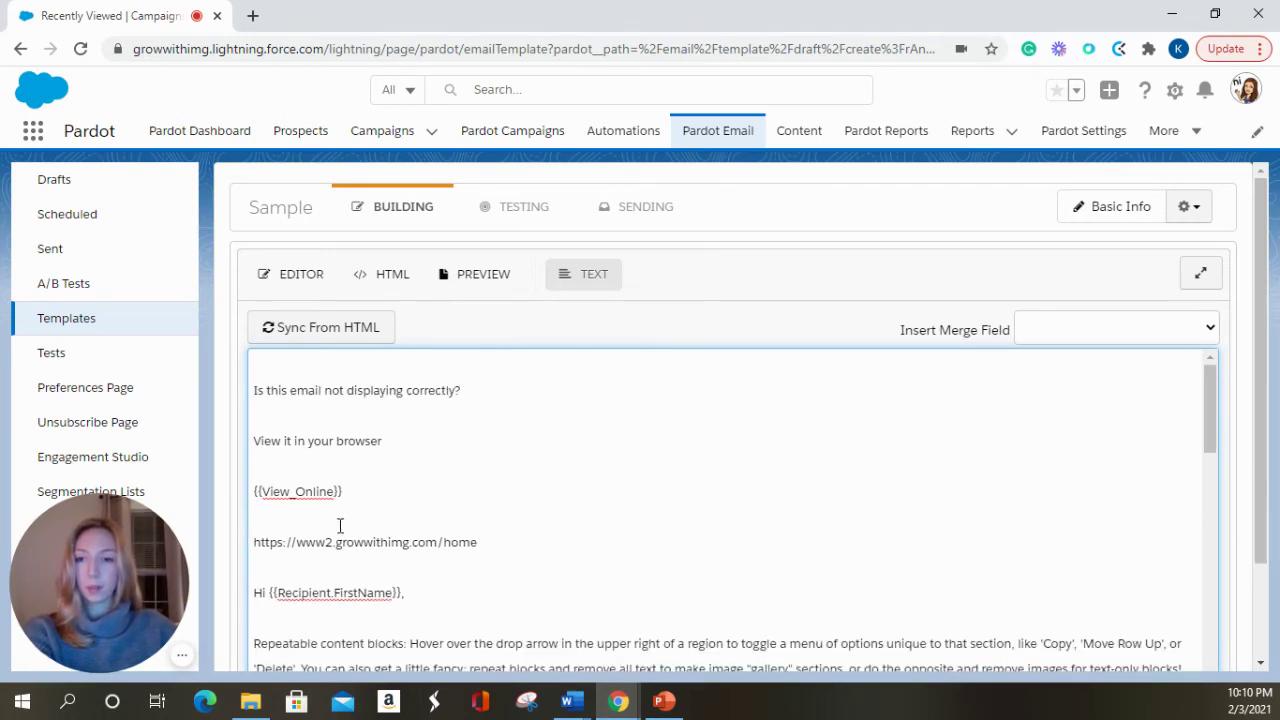
pyautogui.press('BackSpace')
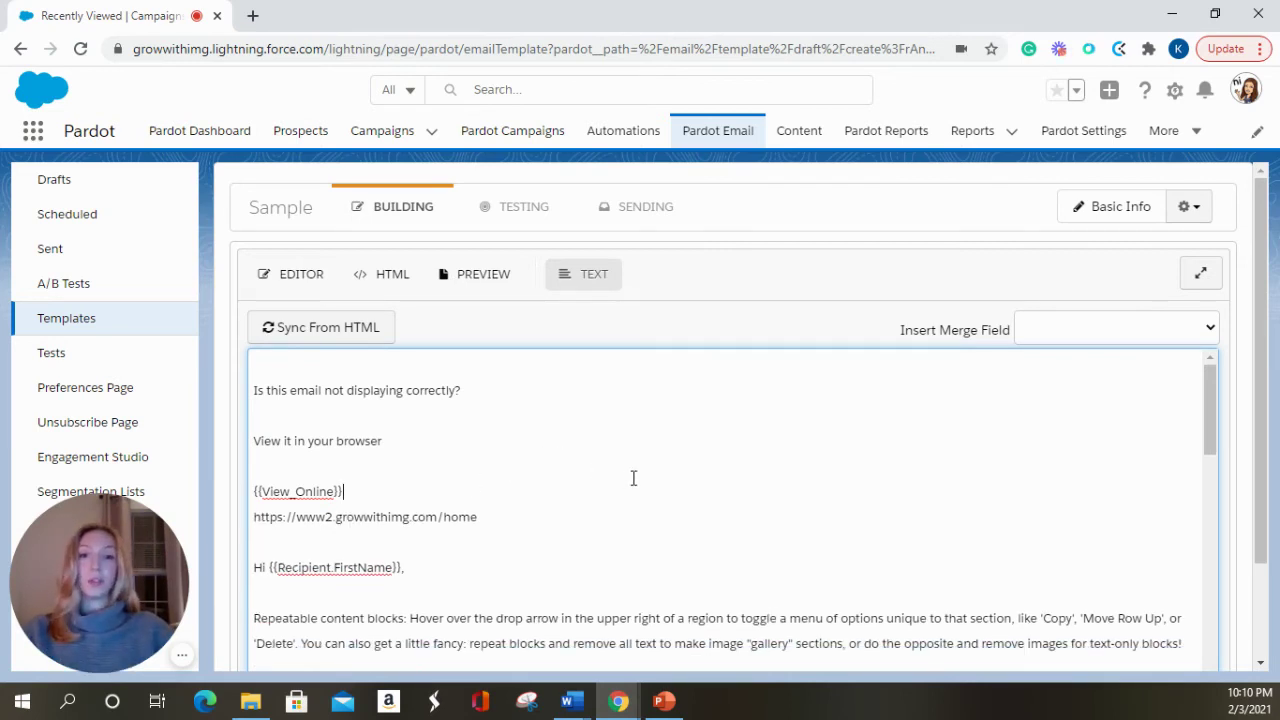
pyautogui.scroll(-1, 633, 478)
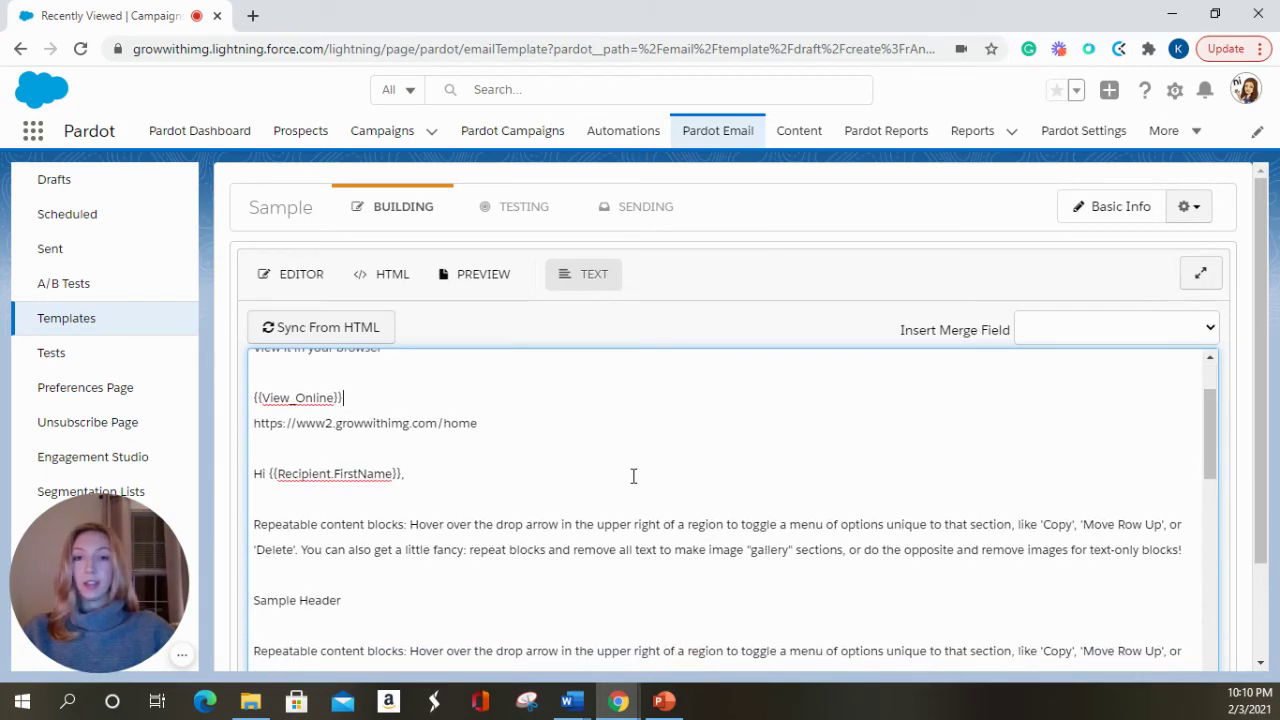
pyautogui.scroll(1, 633, 476)
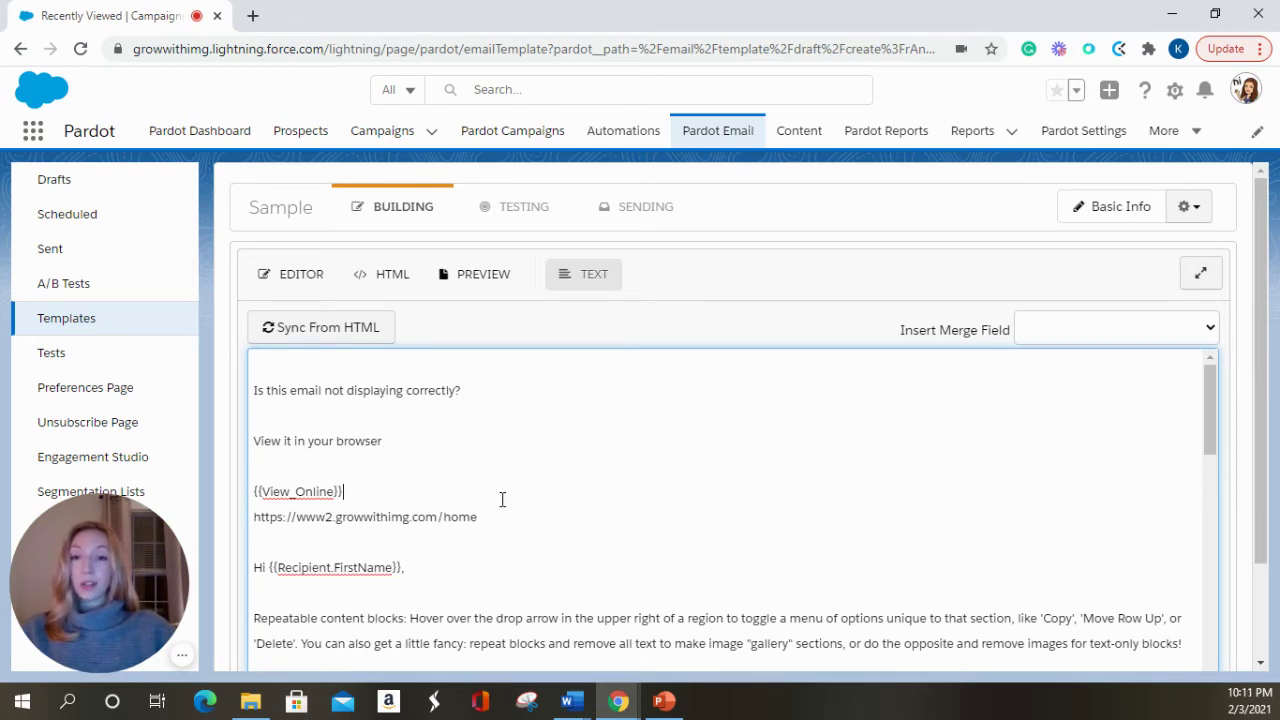
pyautogui.scroll(-1, 605, 469)
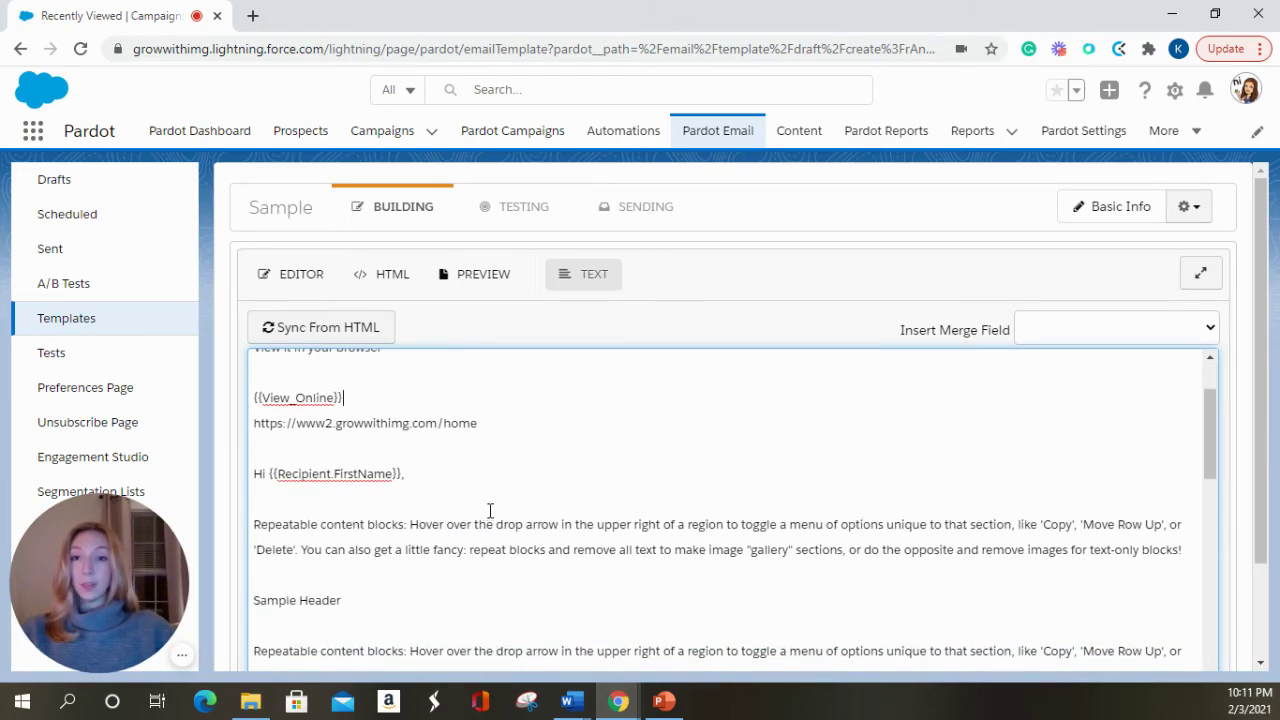
pyautogui.scroll(1, 490, 511)
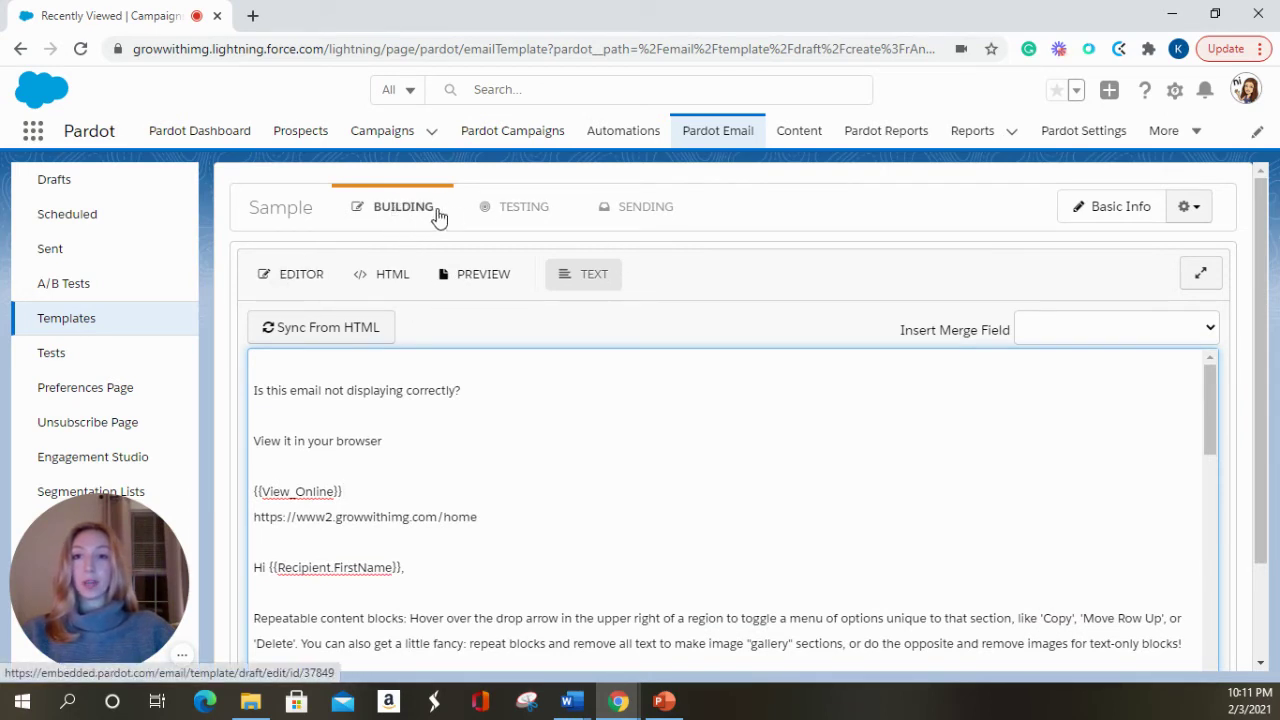
# - Go to Testing, leaving the editor, and clear the Internal Test List from recipients
pyautogui.click(549, 215)
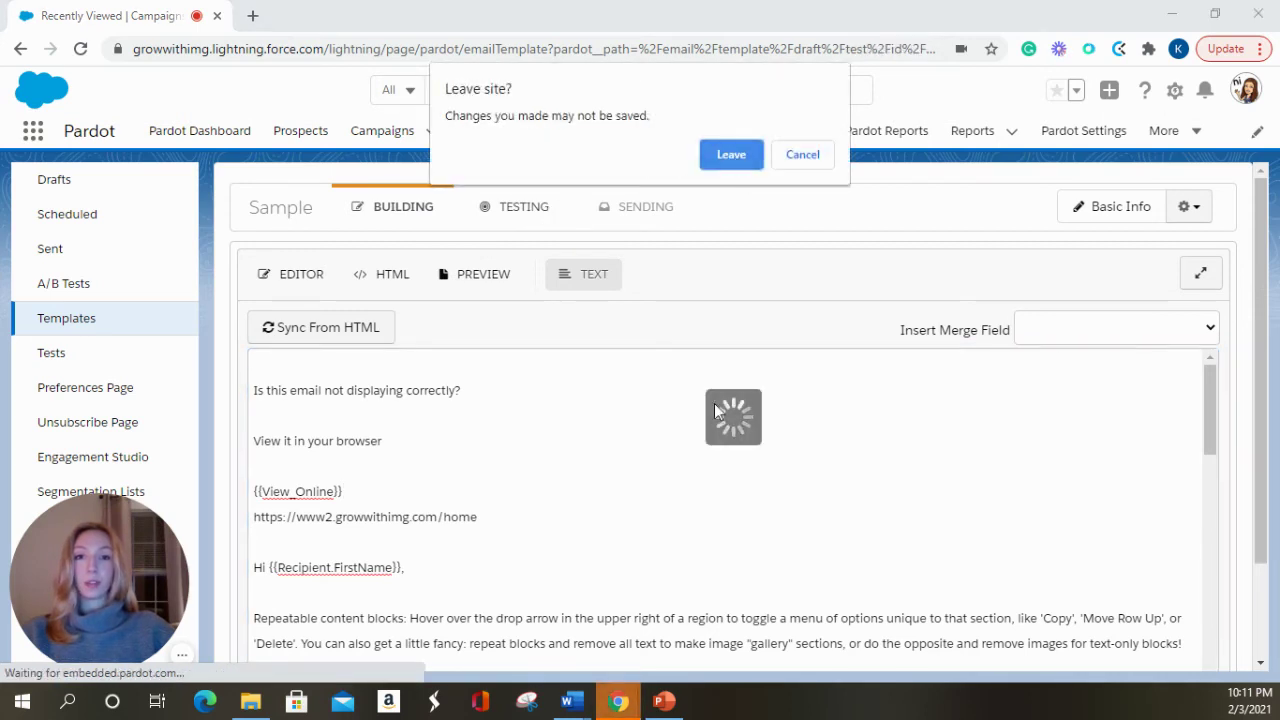
pyautogui.click(729, 154)
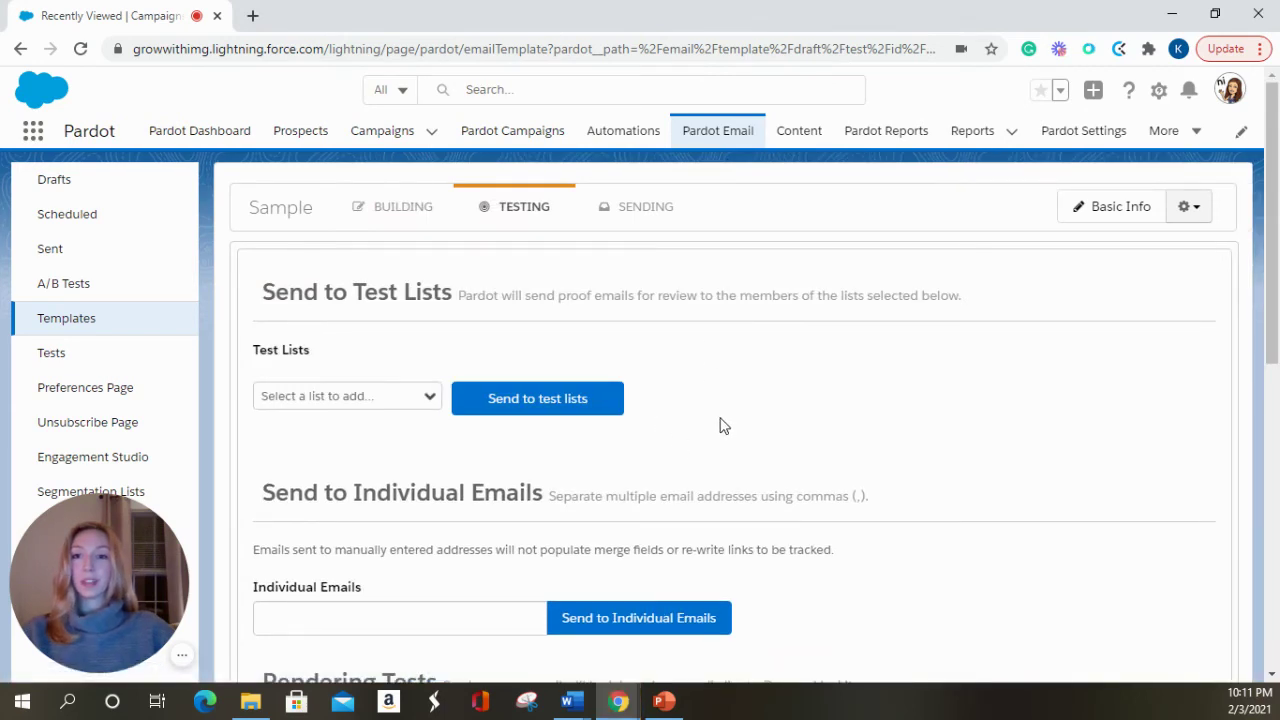
pyautogui.scroll(-1, 717, 426)
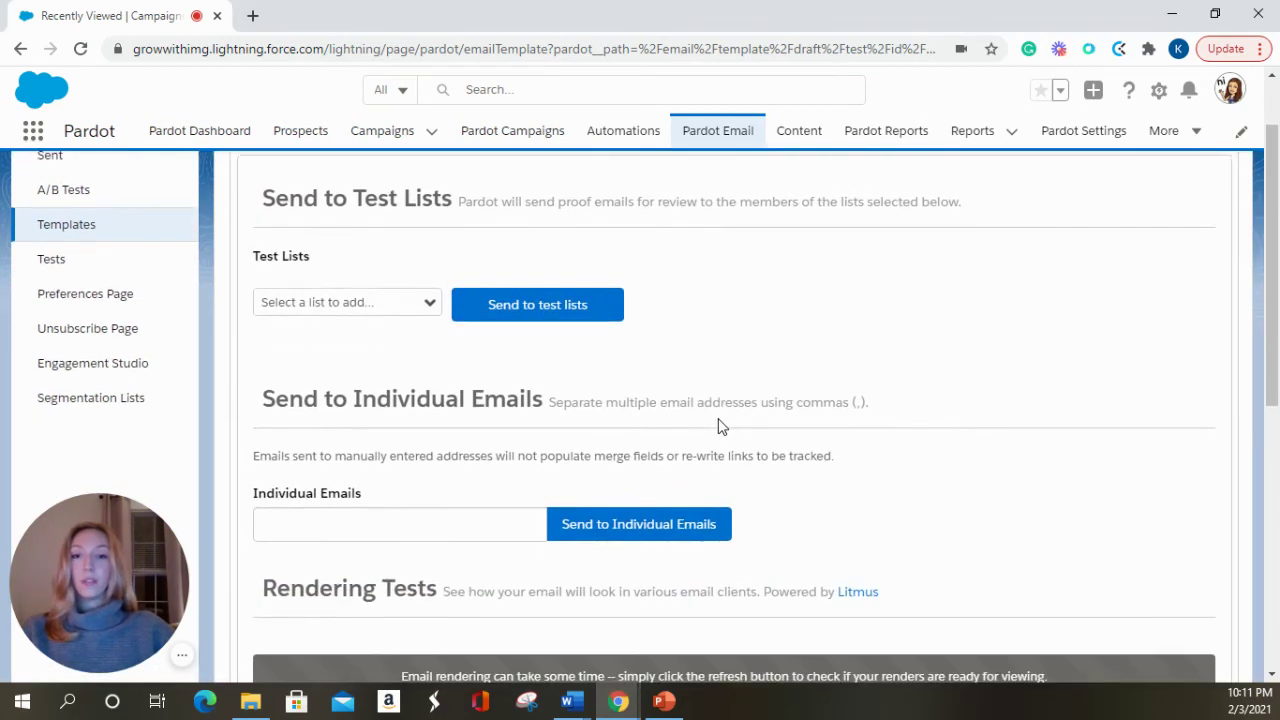
pyautogui.click(381, 308)
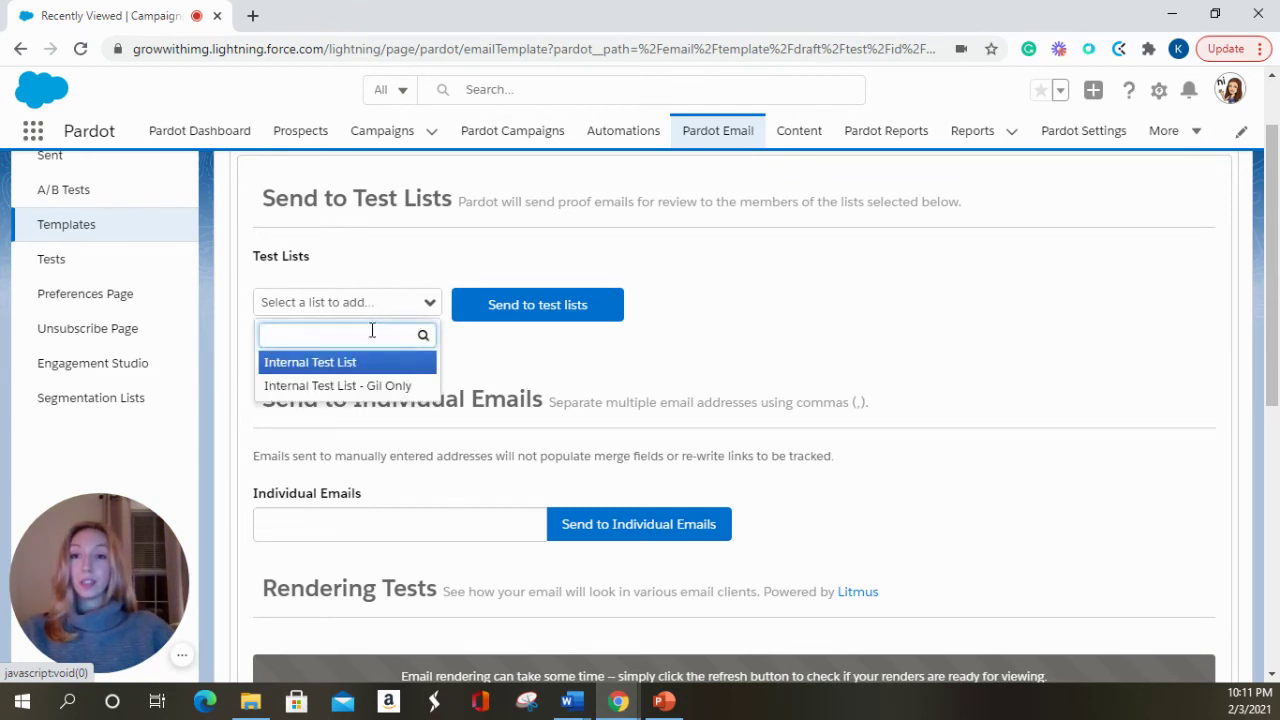
pyautogui.click(372, 368)
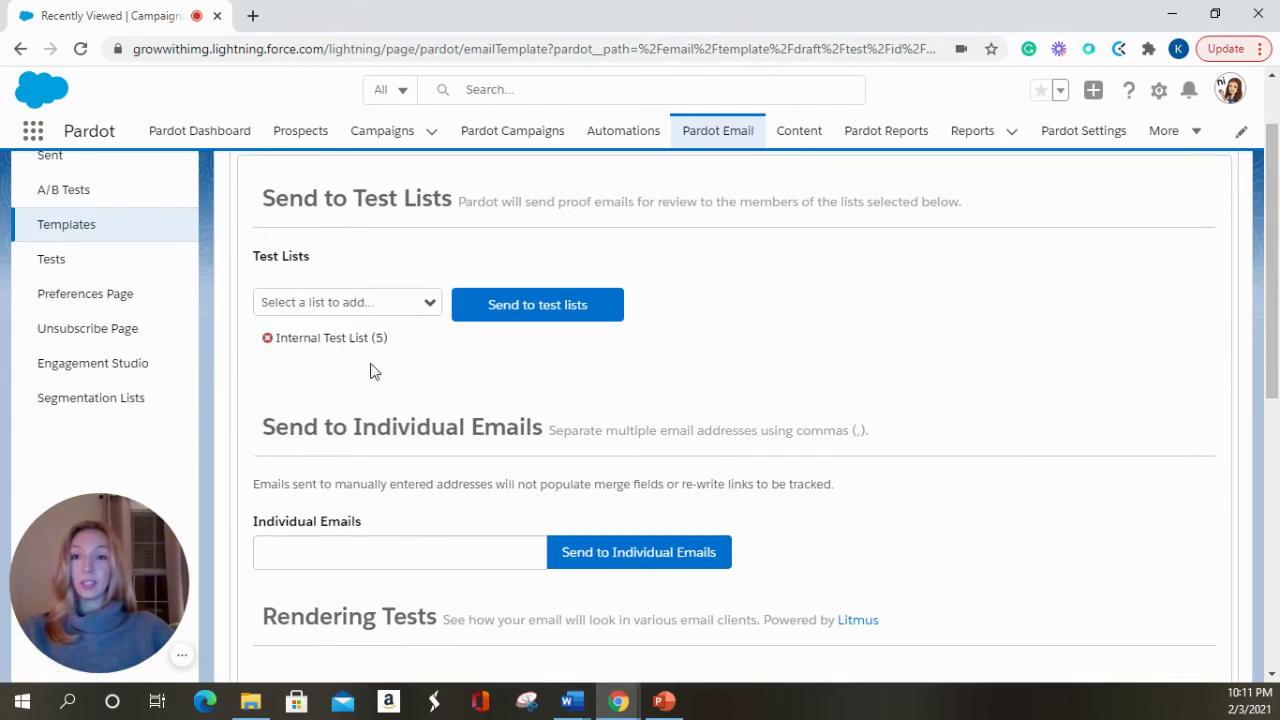
pyautogui.click(268, 337)
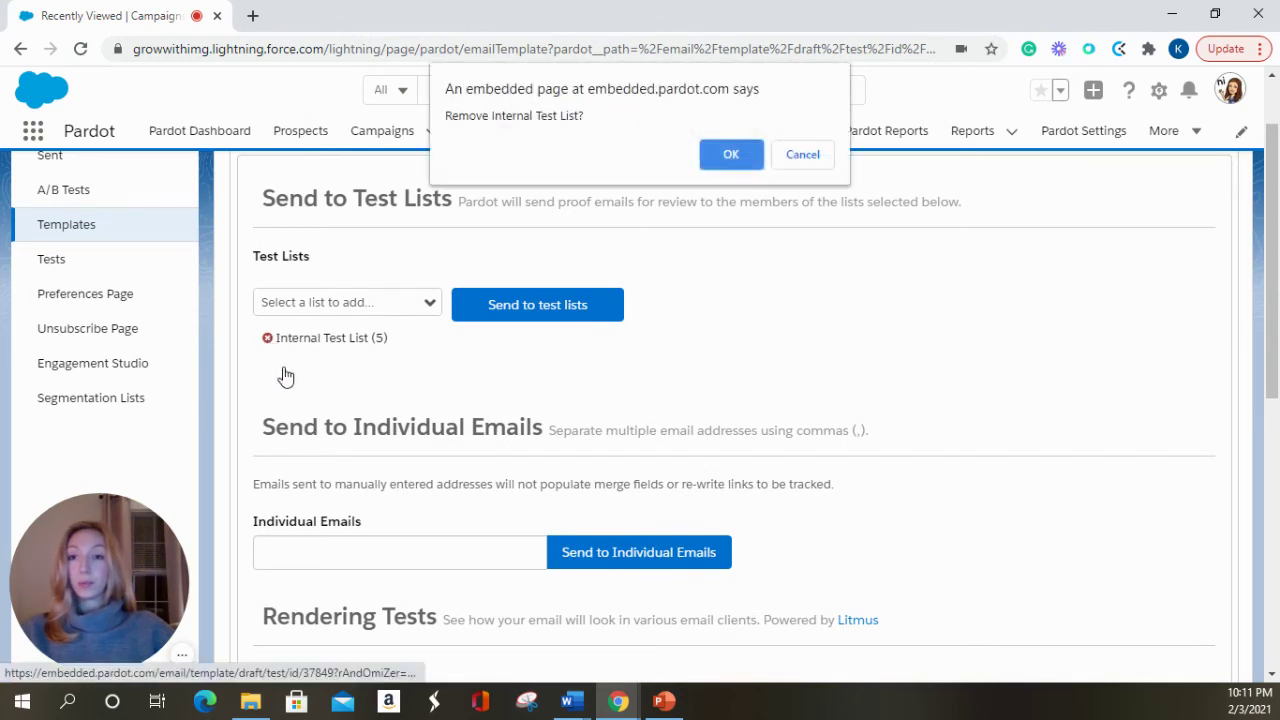
pyautogui.click(722, 158)
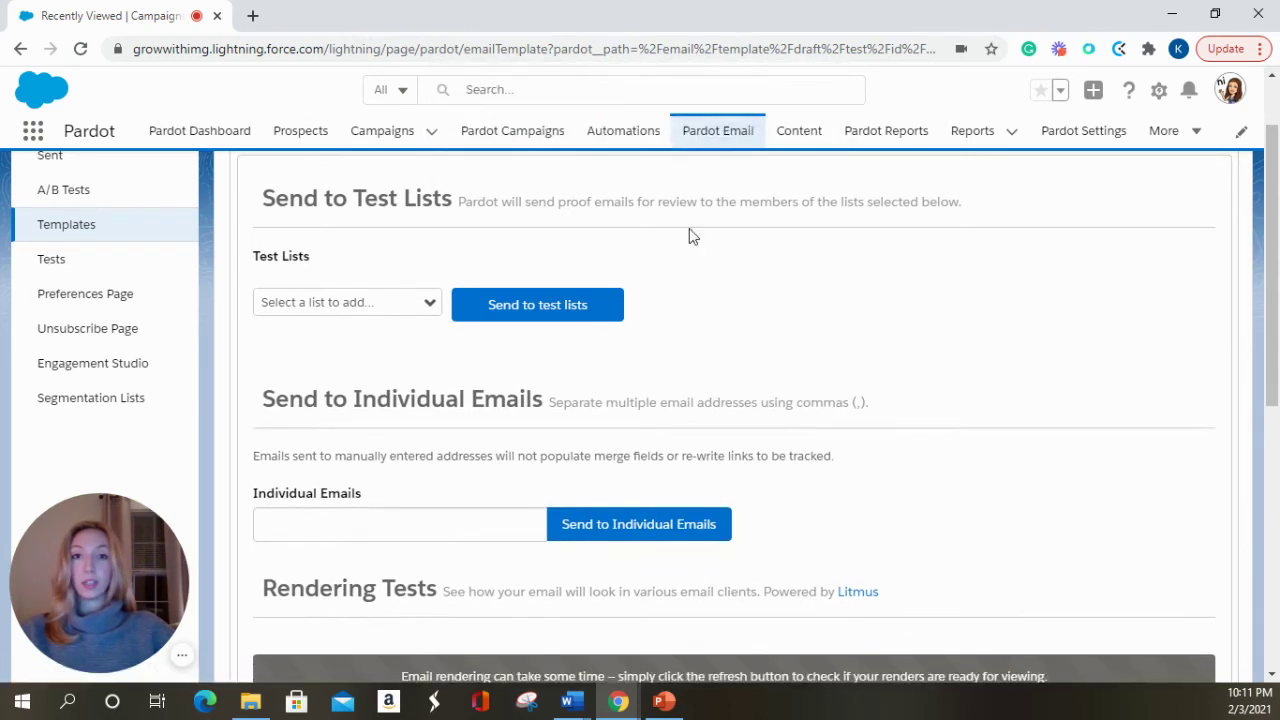
# - Send the test to an individual e-mail address using temporary merge data
pyautogui.click(446, 526)
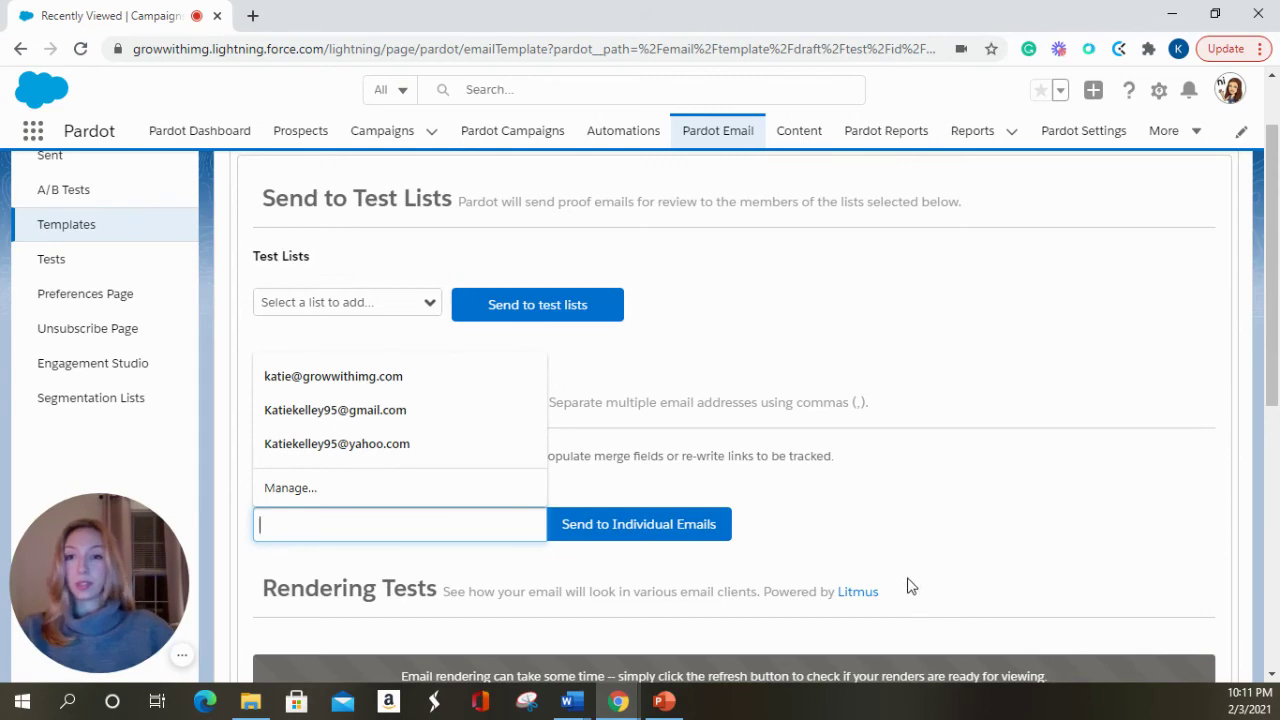
pyautogui.click(428, 380)
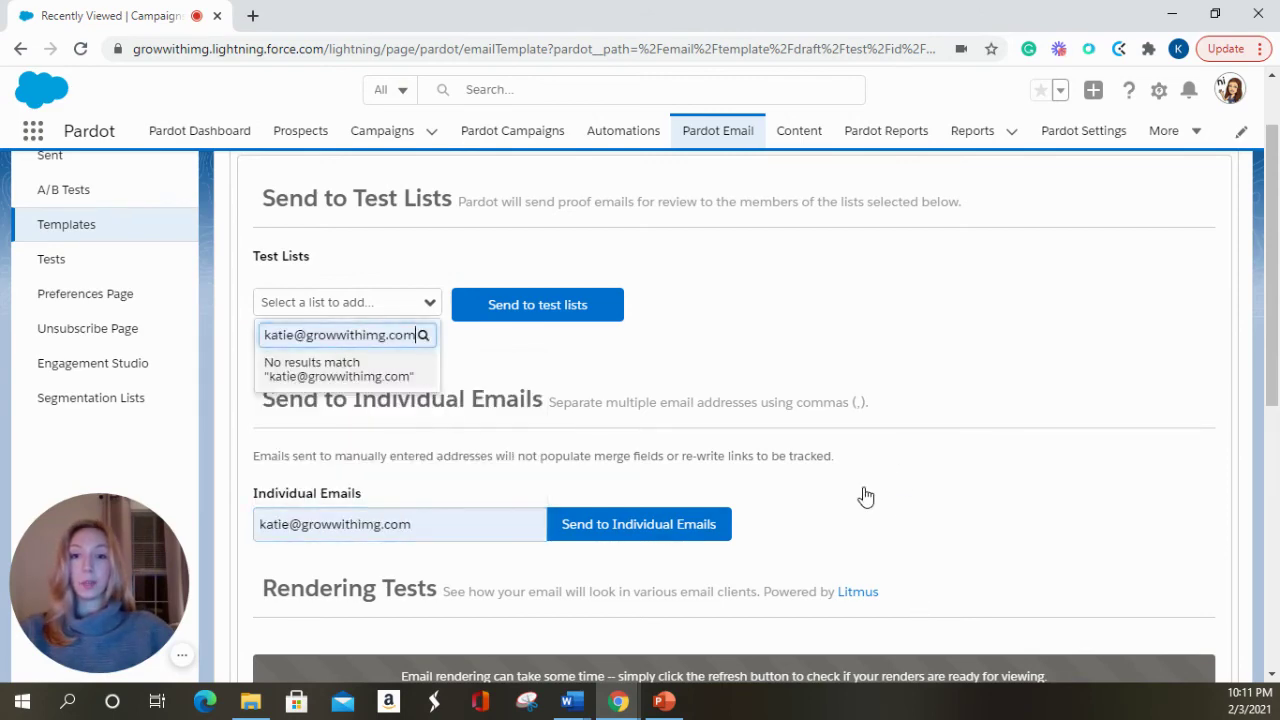
pyautogui.click(686, 527)
pyautogui.click(638, 391)
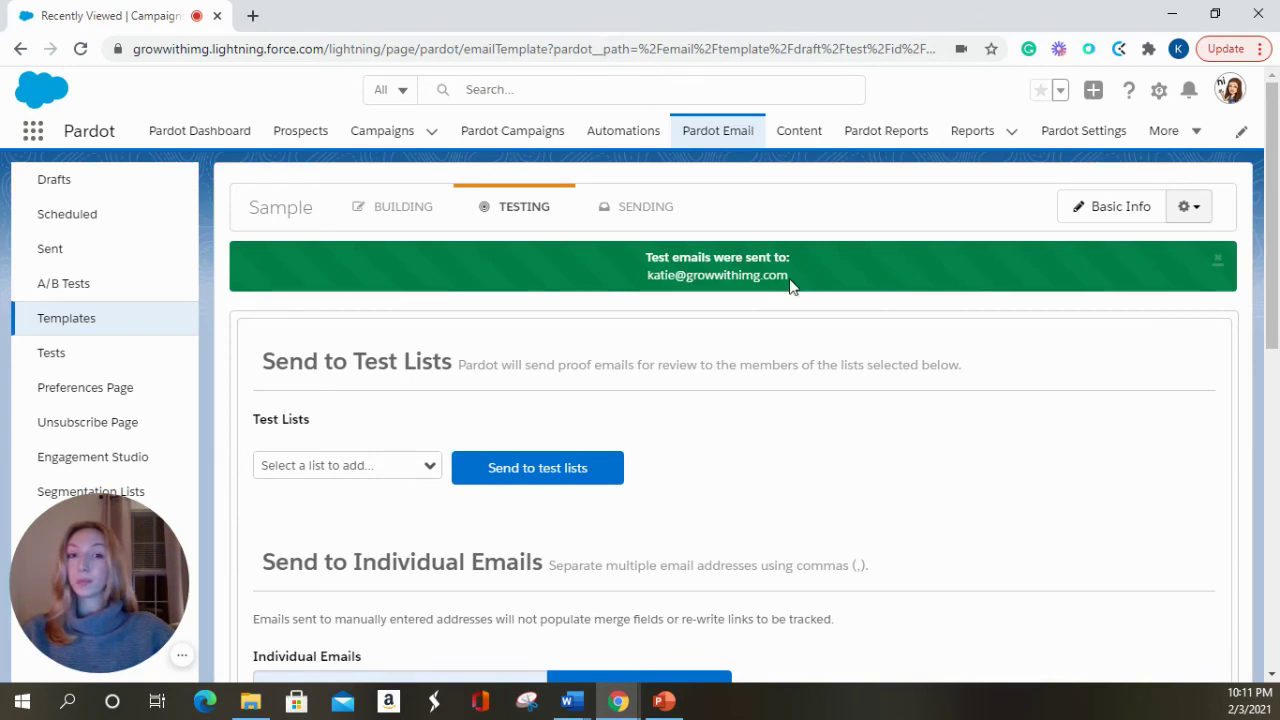
# - In Sending settings, set Sender to Specific User and choose the sending user
pyautogui.click(671, 209)
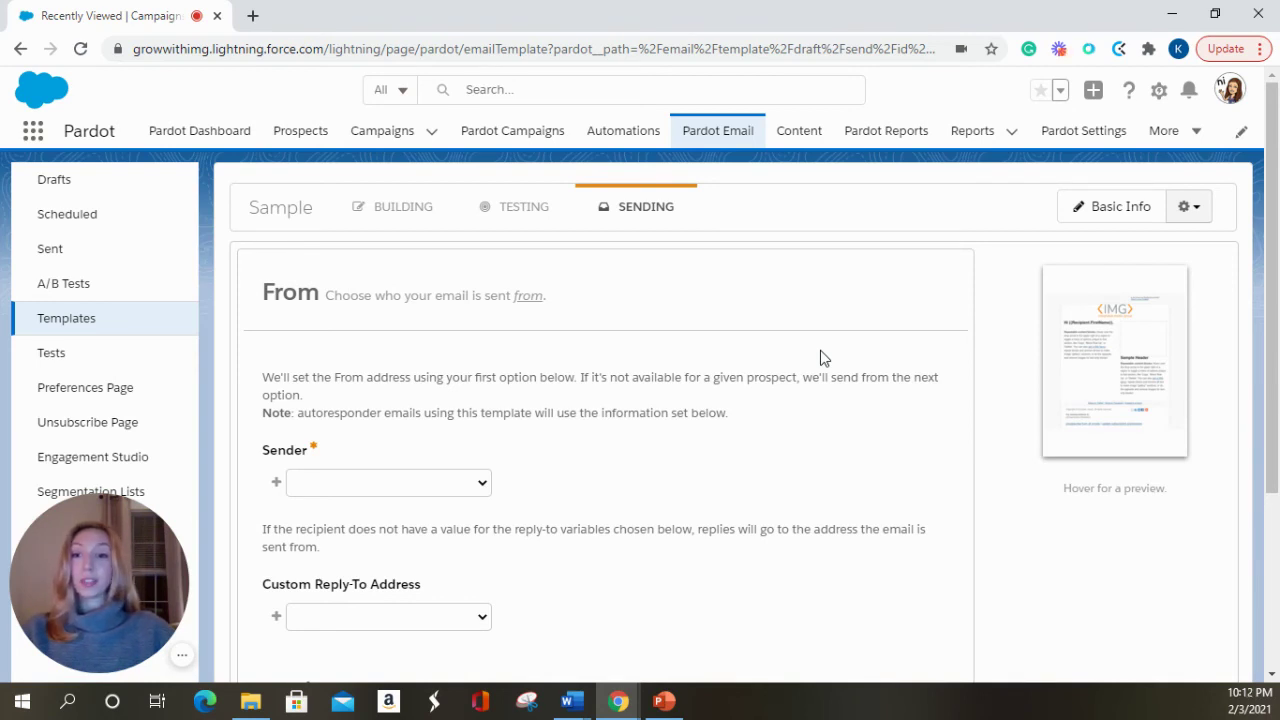
pyautogui.scroll(-3, 623, 494)
pyautogui.scroll(1, 623, 494)
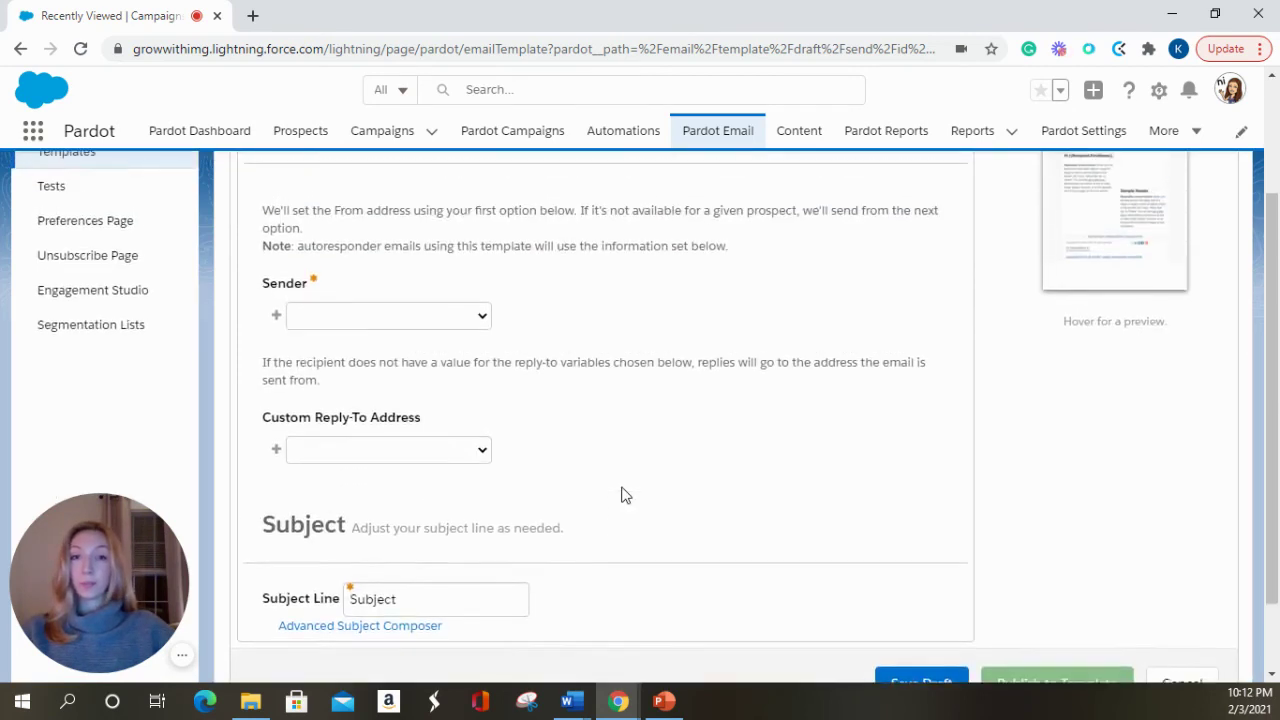
pyautogui.scroll(1, 645, 470)
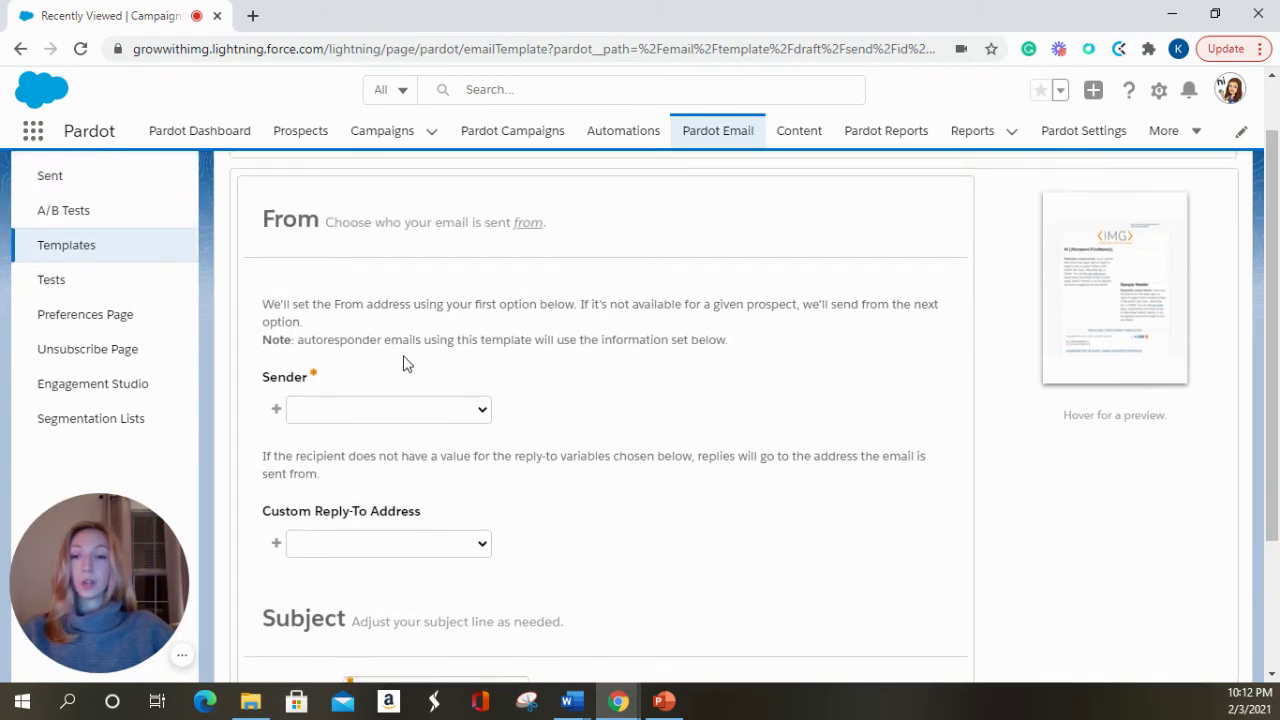
pyautogui.click(450, 418)
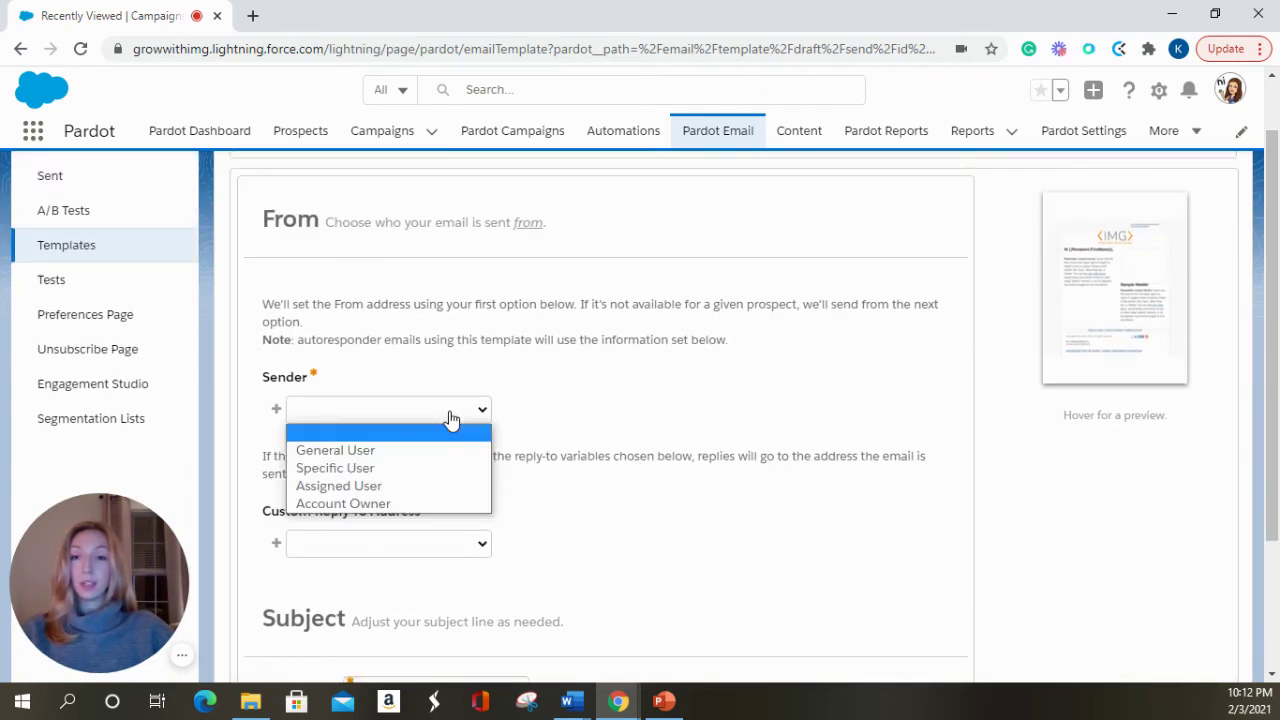
pyautogui.click(434, 470)
pyautogui.click(612, 418)
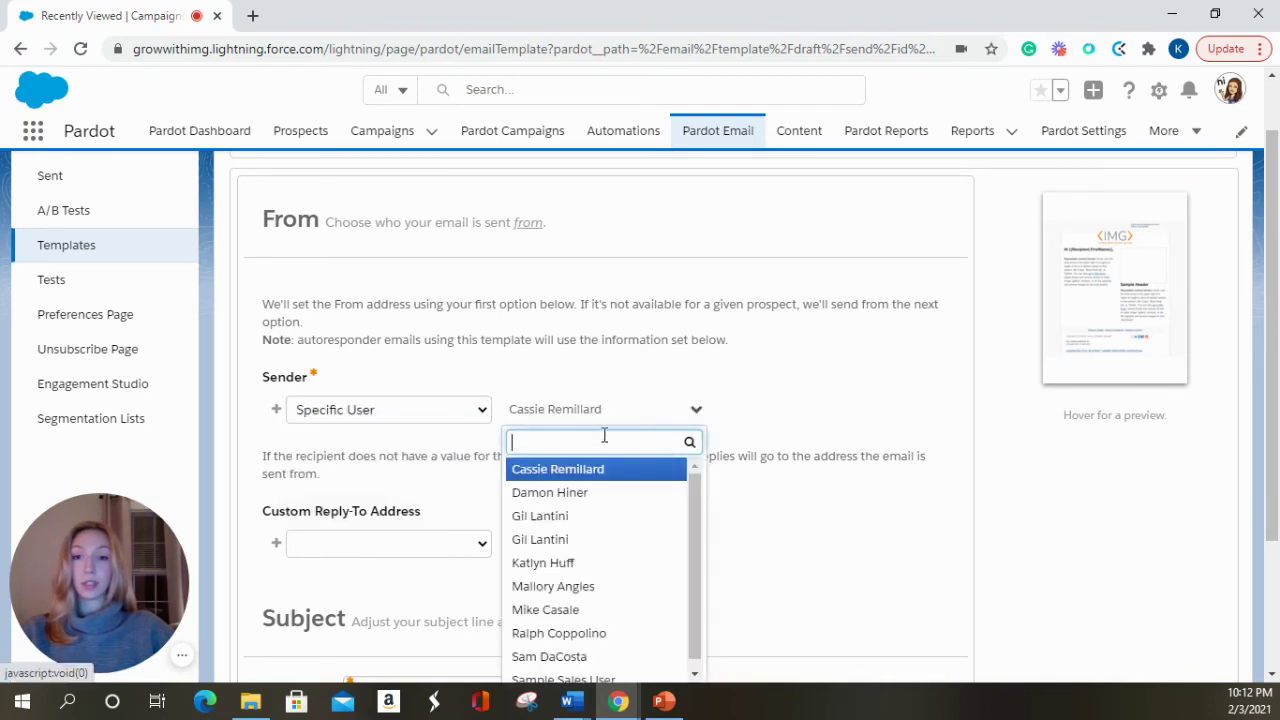
pyautogui.click(560, 515)
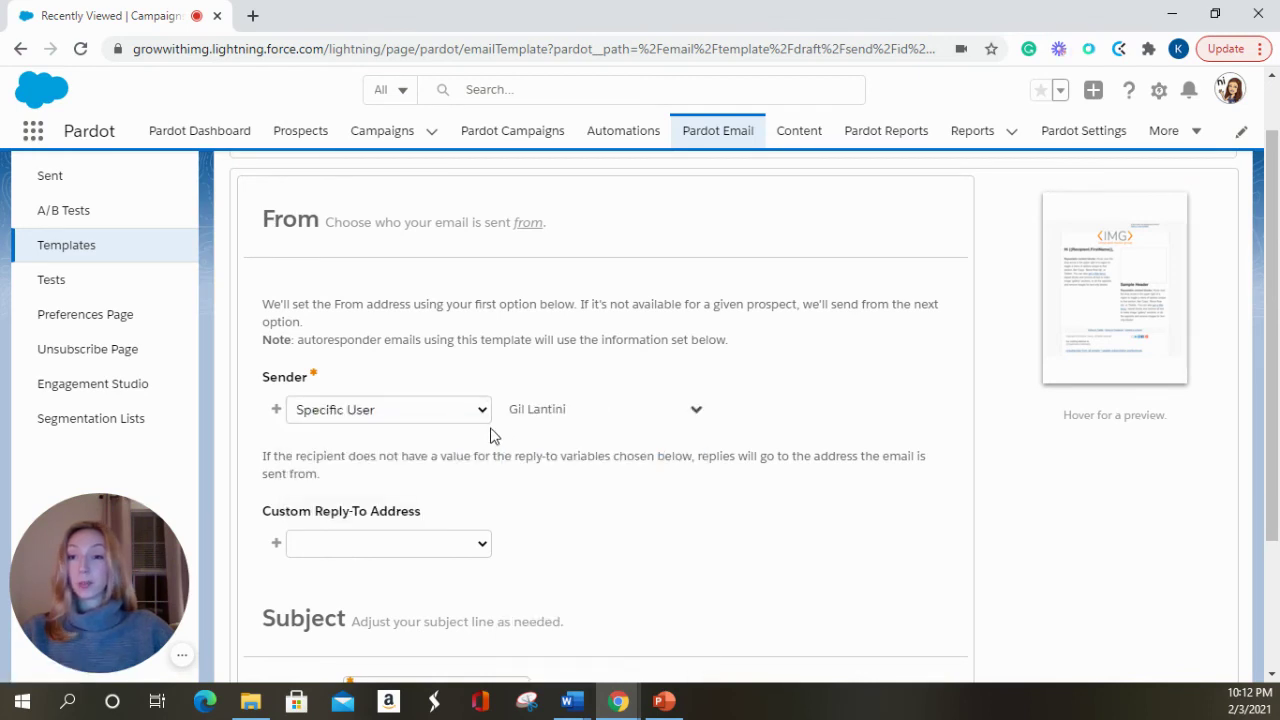
pyautogui.click(409, 420)
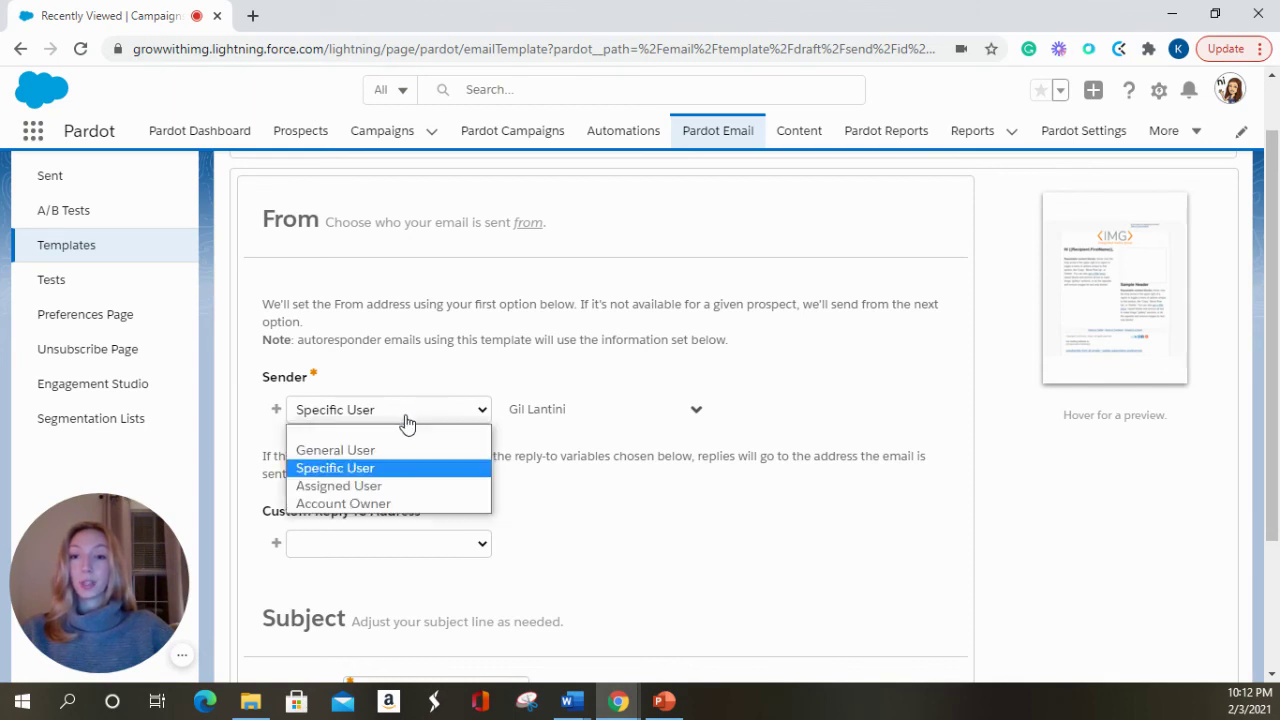
pyautogui.click(398, 466)
pyautogui.click(563, 416)
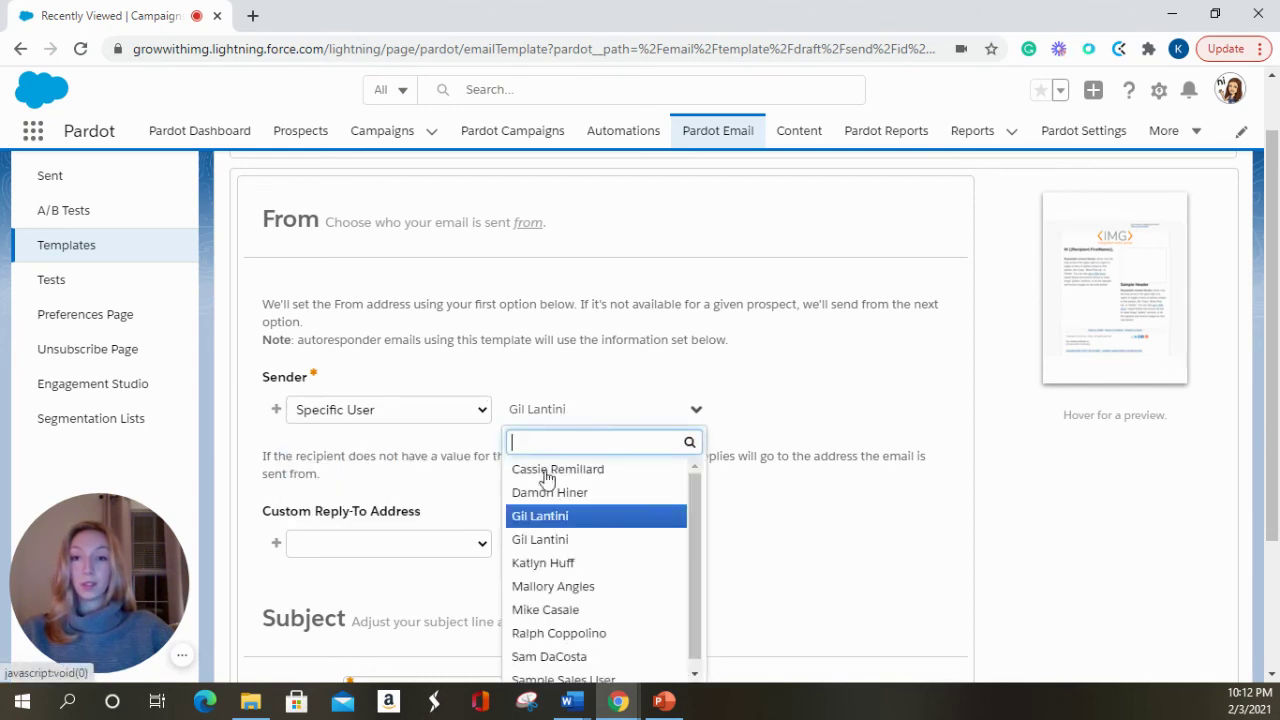
pyautogui.click(549, 516)
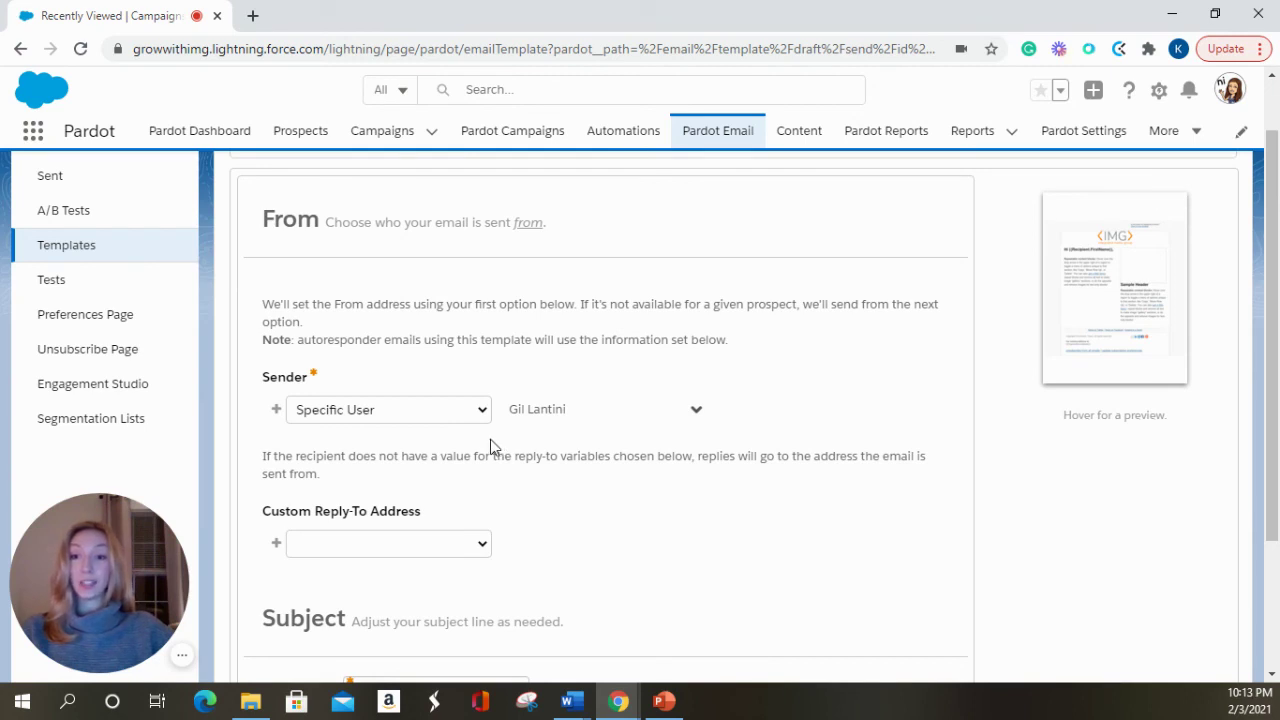
# - Set Custom Reply-To Address to Specific User and pick the user who receives replies
pyautogui.click(433, 554)
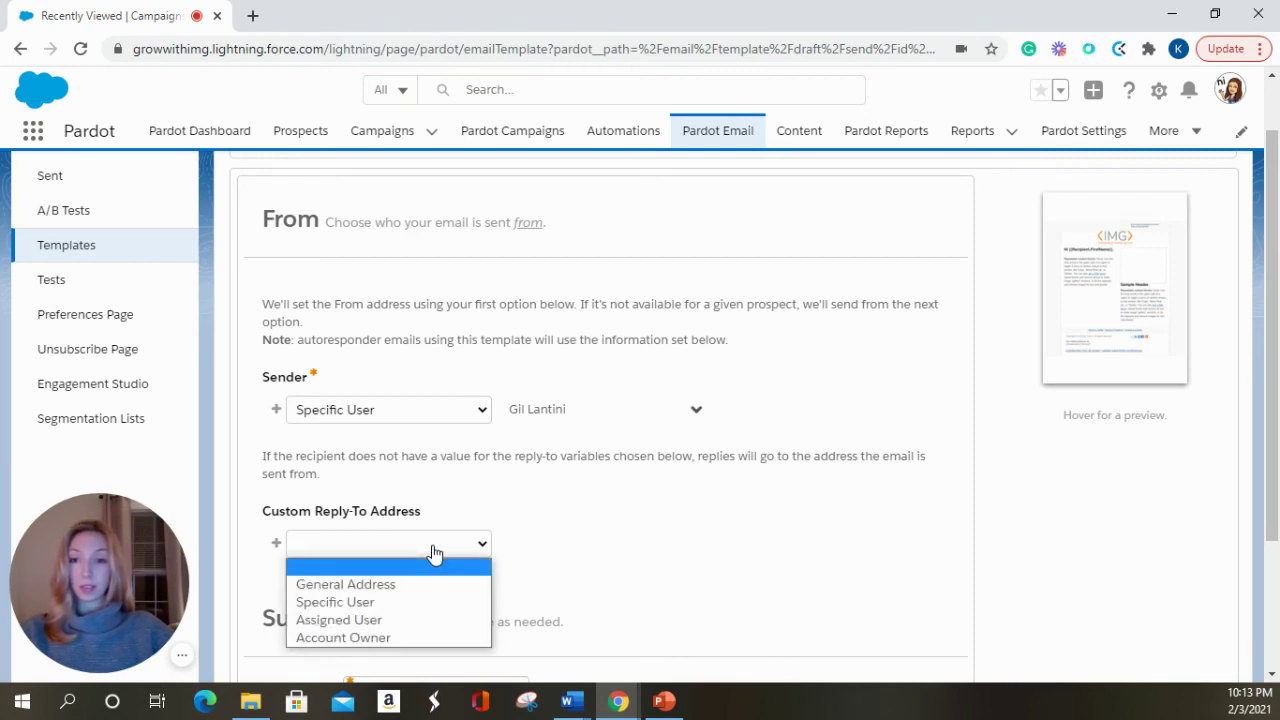
pyautogui.click(426, 603)
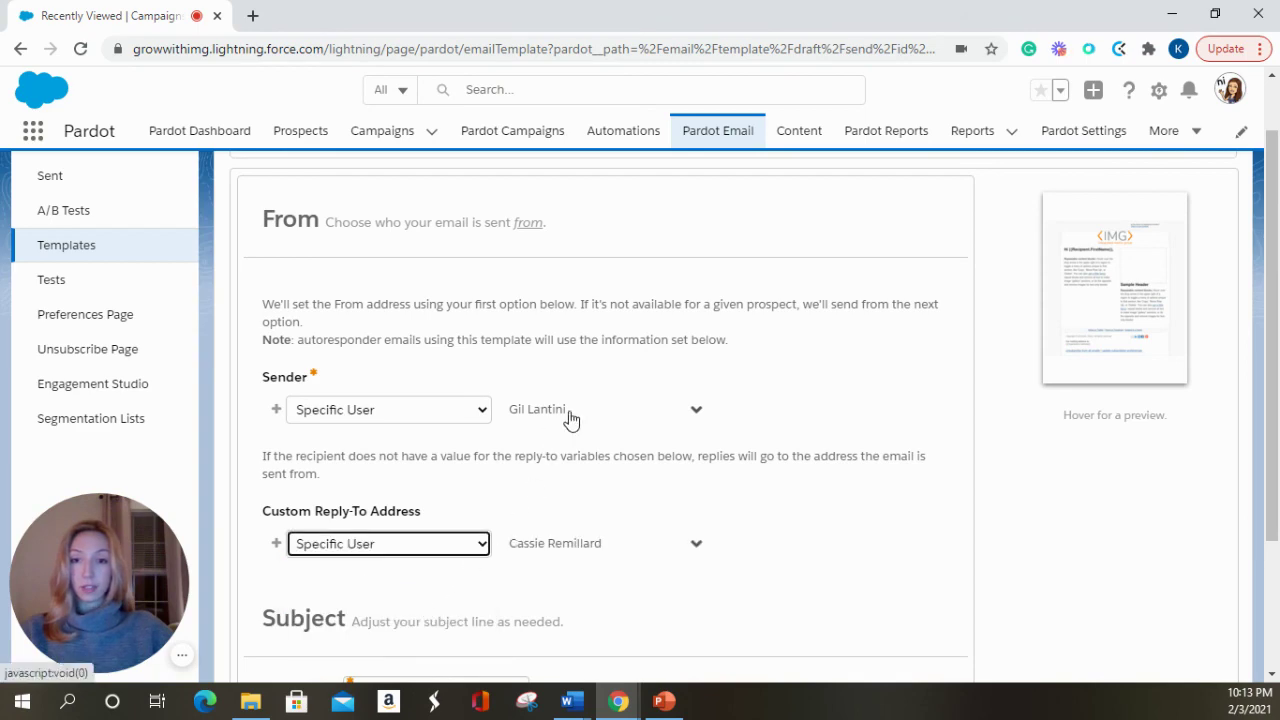
pyautogui.click(587, 551)
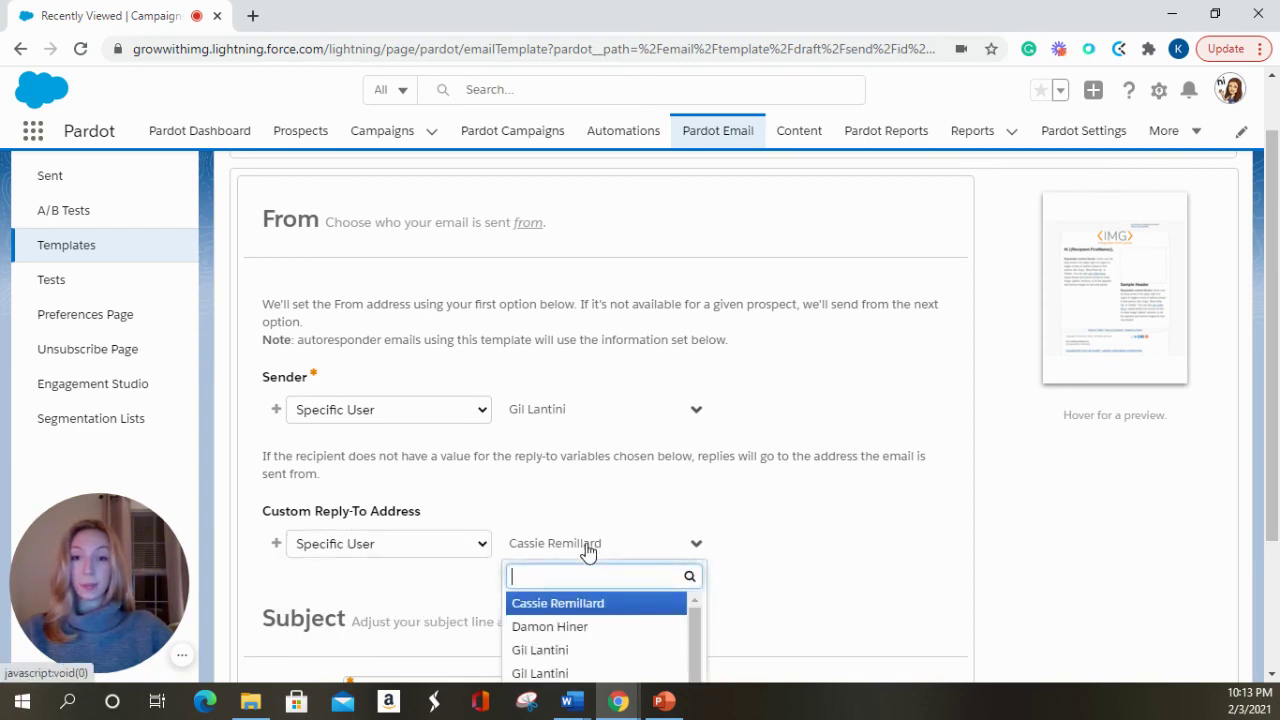
pyautogui.scroll(-2, 789, 531)
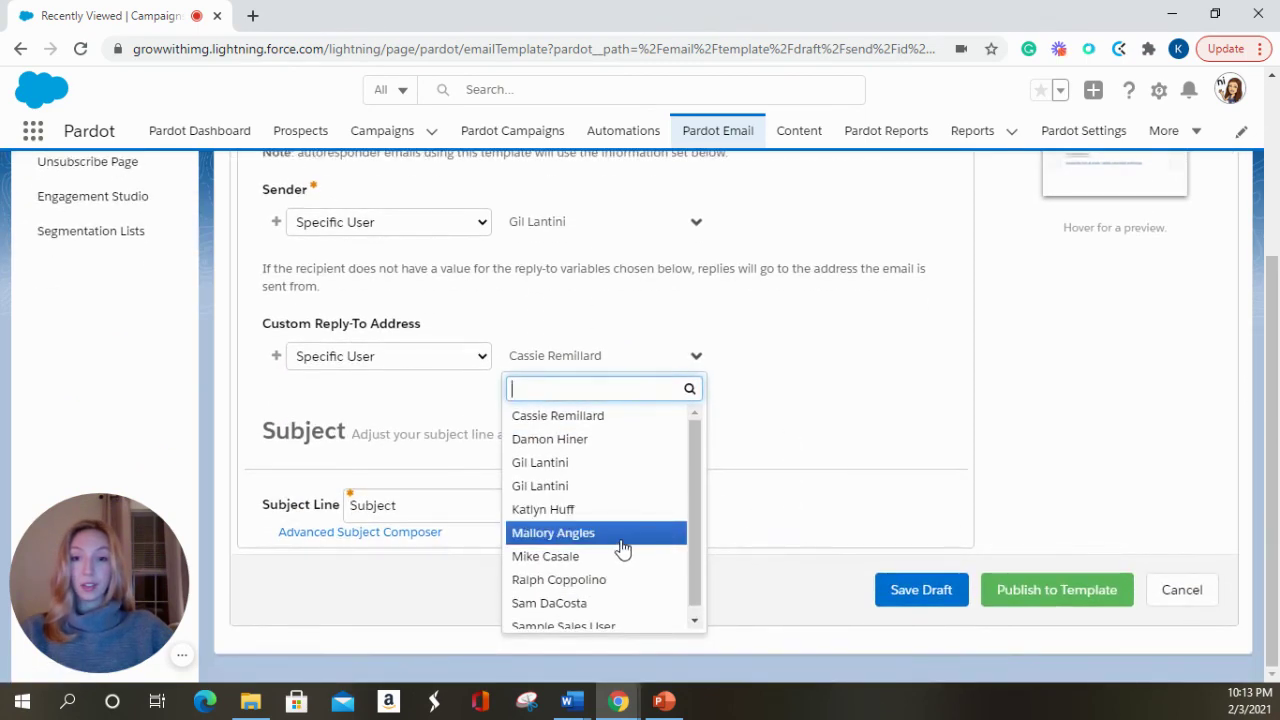
pyautogui.click(622, 533)
pyautogui.scroll(1, 651, 417)
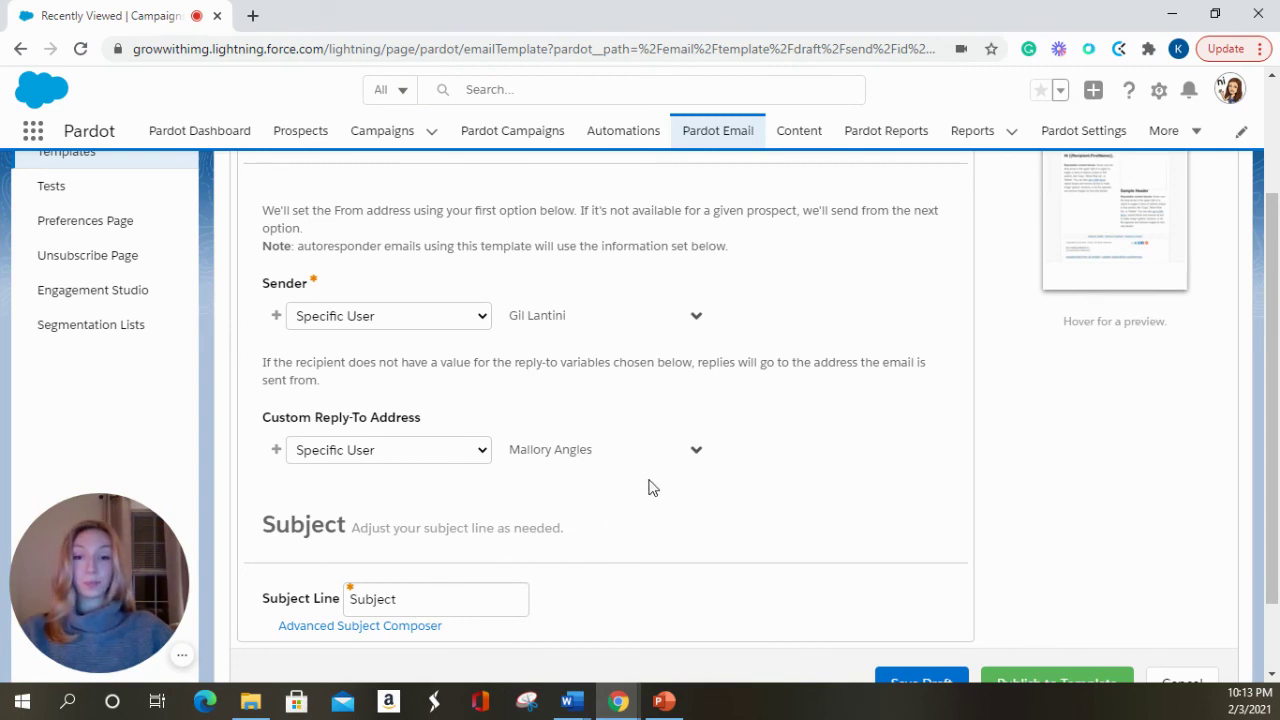
pyautogui.scroll(-1, 649, 487)
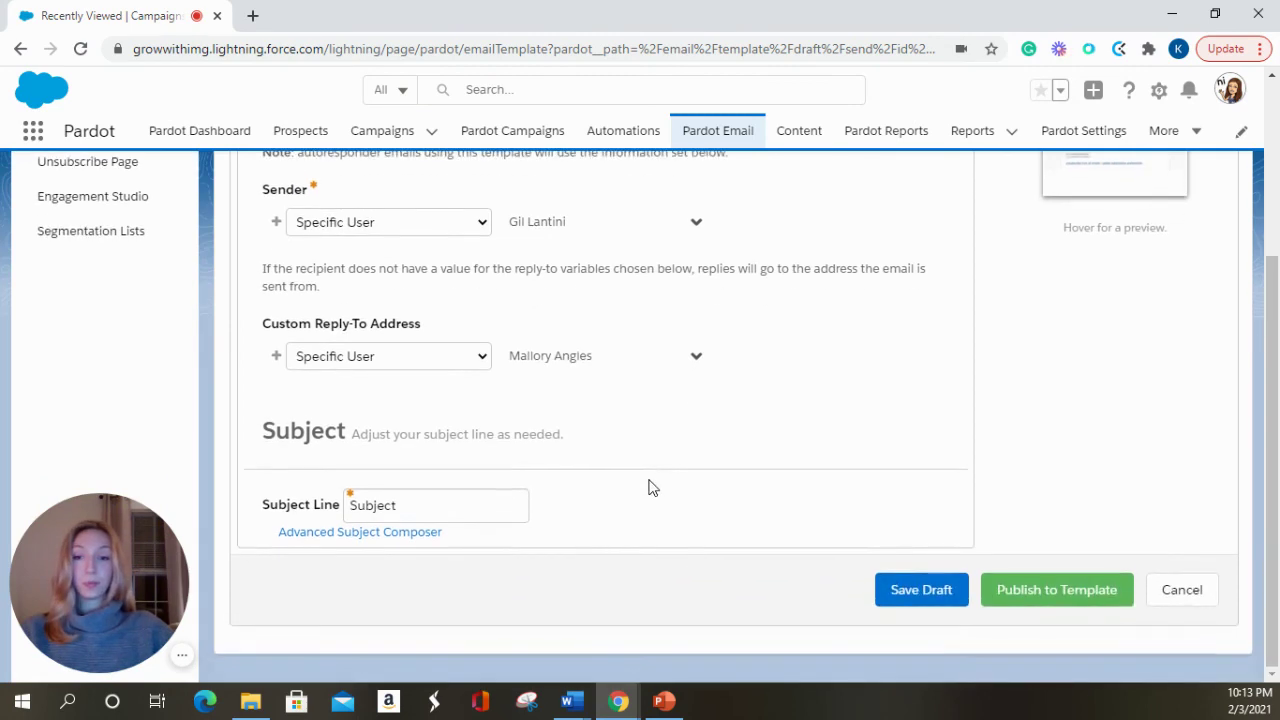
# - Publish the Sample draft to its template with Publish to Template
pyautogui.click(1029, 598)
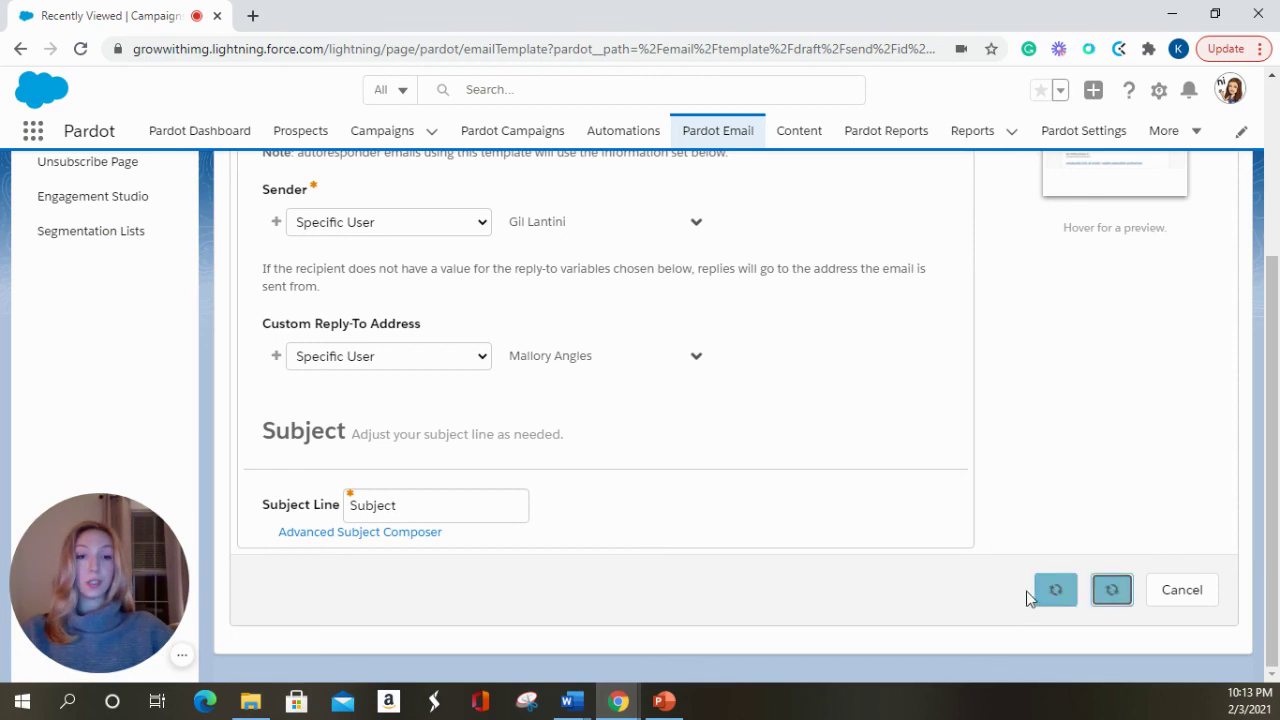